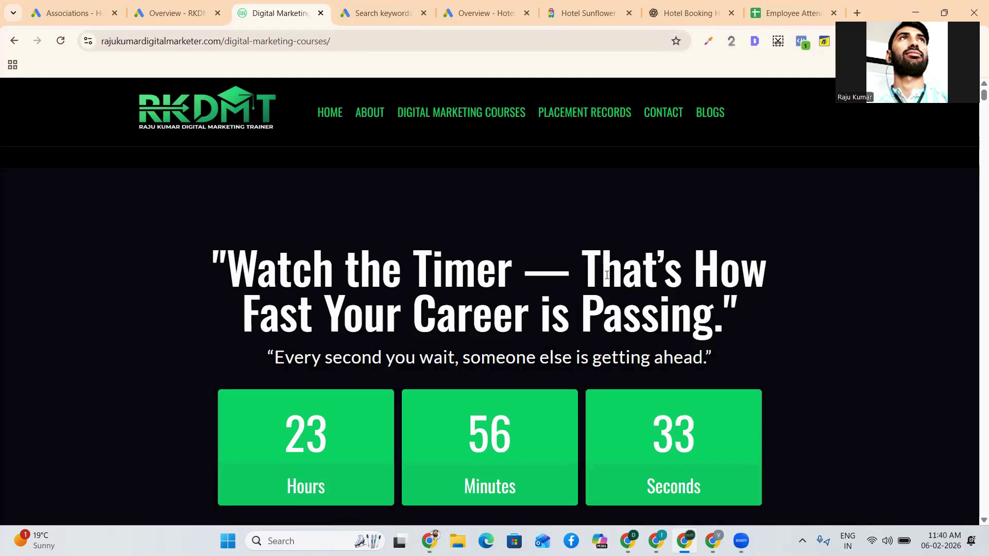
Step: Switch to the Google Ads account overview, dismiss the notification banner and start creating a new campaign
{"action": "left_click", "coordinate": [187, 5]}
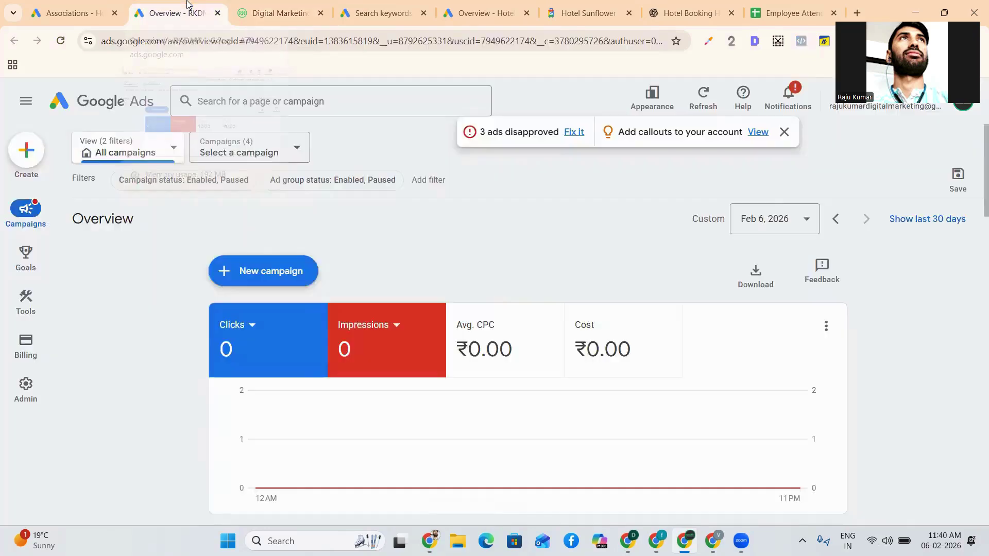
{"action": "left_click", "coordinate": [784, 132]}
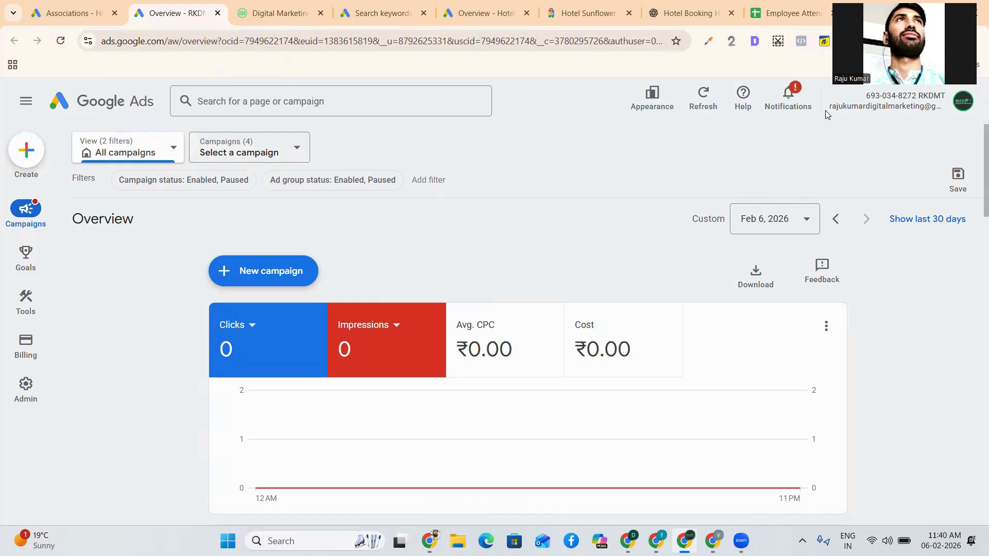
{"action": "mouse_move", "coordinate": [28, 350]}
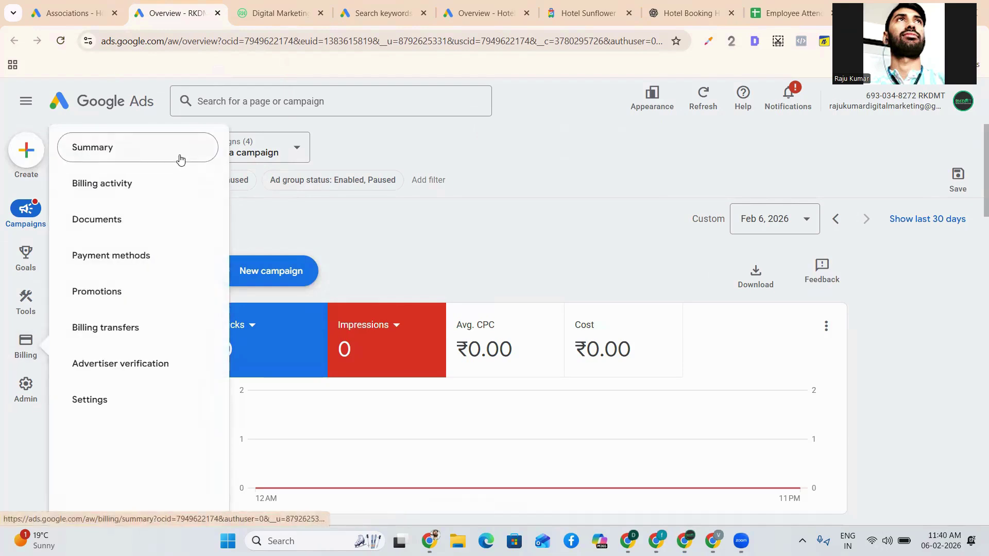
{"action": "left_click", "coordinate": [24, 154]}
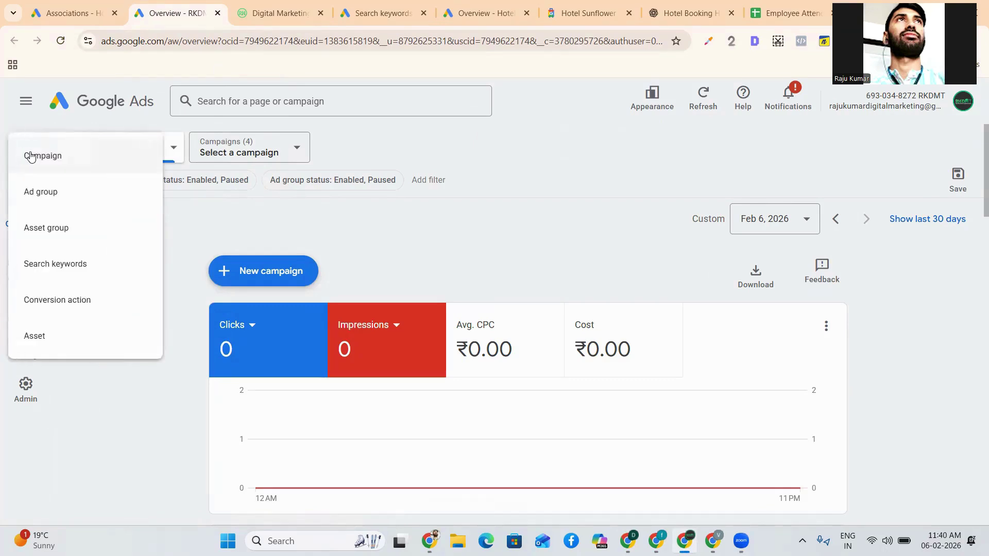
{"action": "left_click", "coordinate": [56, 162]}
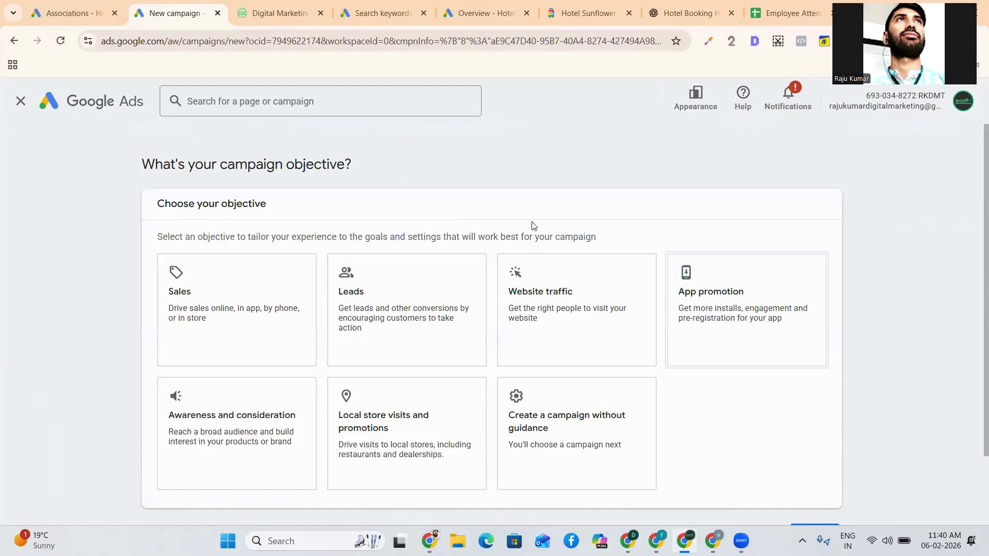
Step: Choose Leads as the campaign objective and continue to the campaign type selection
{"action": "left_click", "coordinate": [605, 338]}
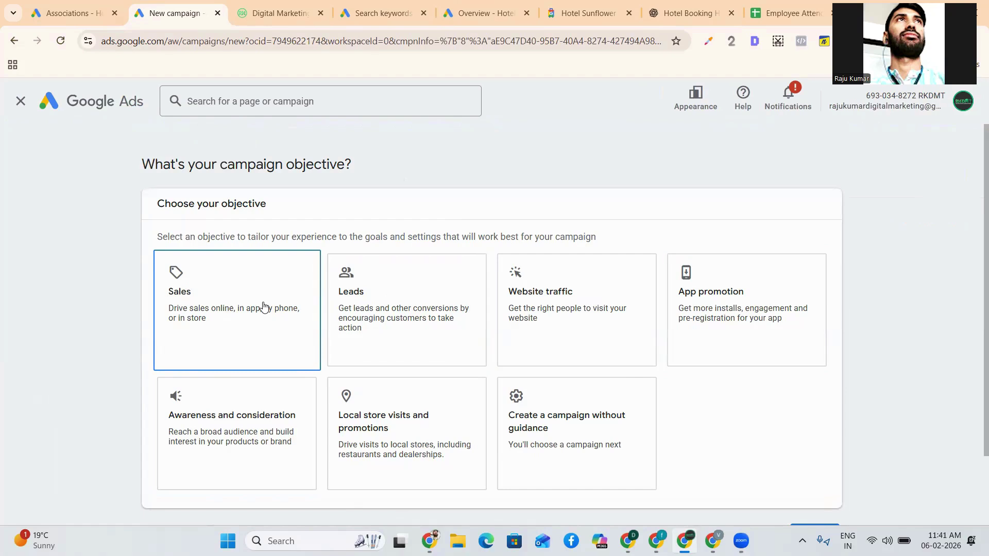
{"action": "left_click", "coordinate": [448, 300]}
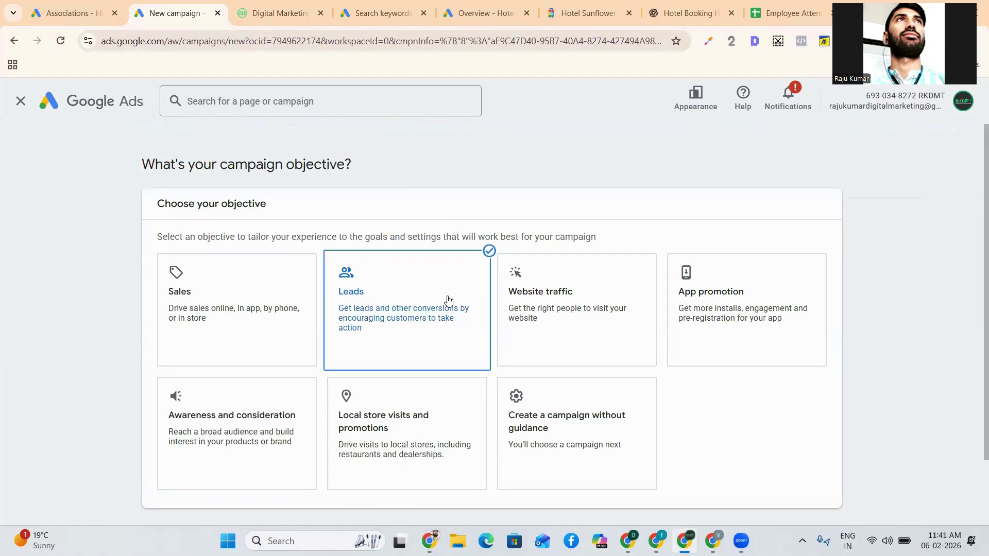
{"action": "scroll", "coordinate": [448, 301], "scroll_direction": "down", "scroll_amount": 5}
{"action": "left_click", "coordinate": [815, 453]}
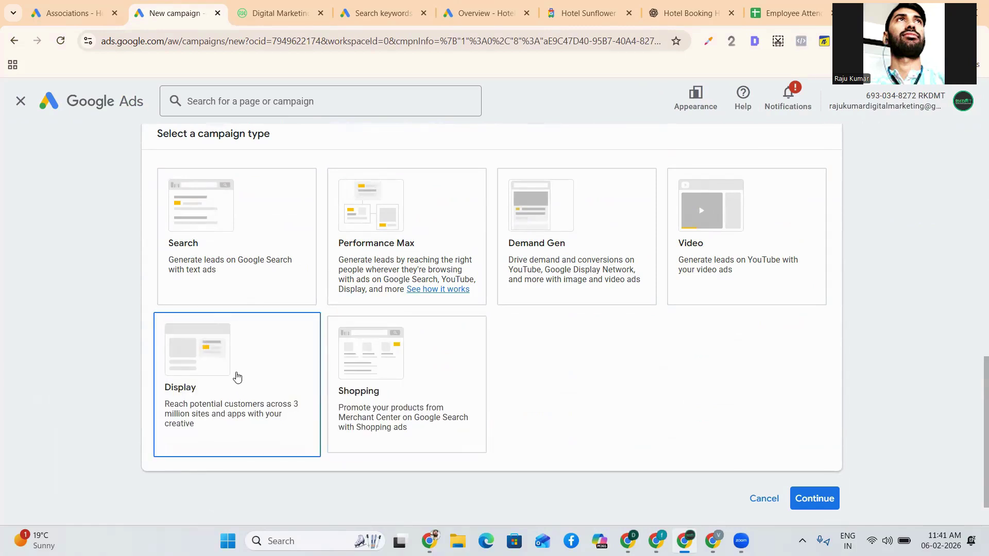
Step: Select the Display campaign type and enter the trainer website's digital-marketing-courses page address as the ad's landing page
{"action": "left_click", "coordinate": [237, 377]}
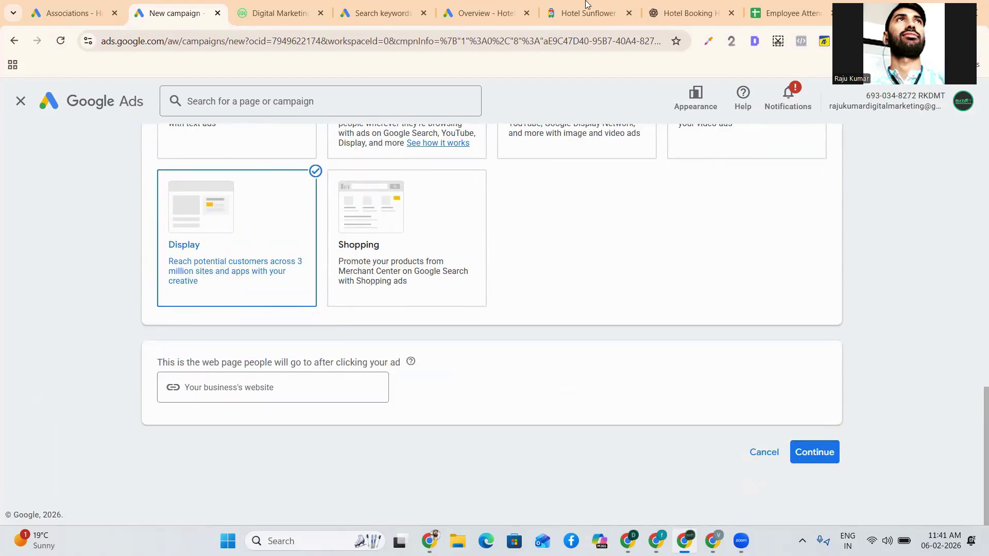
{"action": "left_click", "coordinate": [284, 4]}
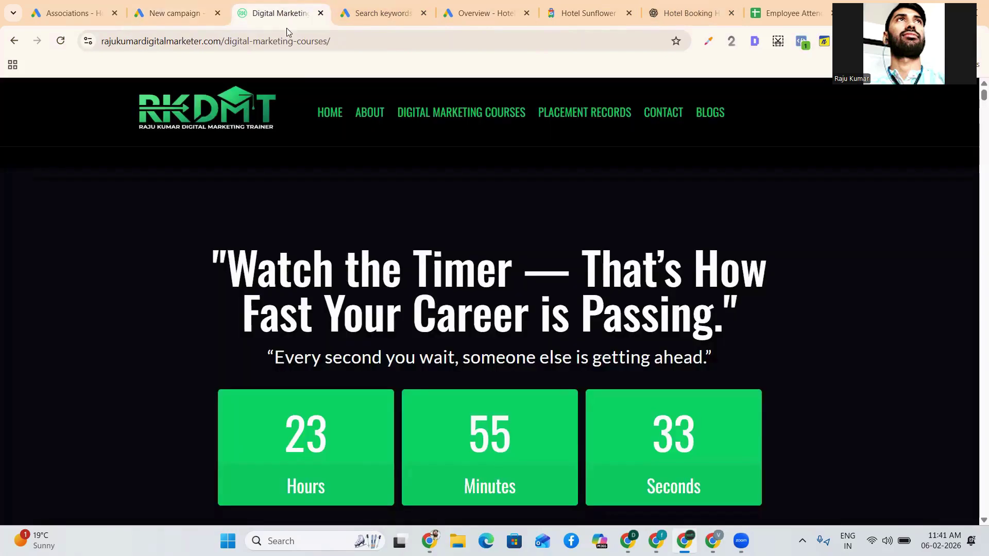
{"action": "left_click", "coordinate": [175, 13]}
{"action": "left_click", "coordinate": [331, 489]}
{"action": "key", "text": "ctrl+v"}
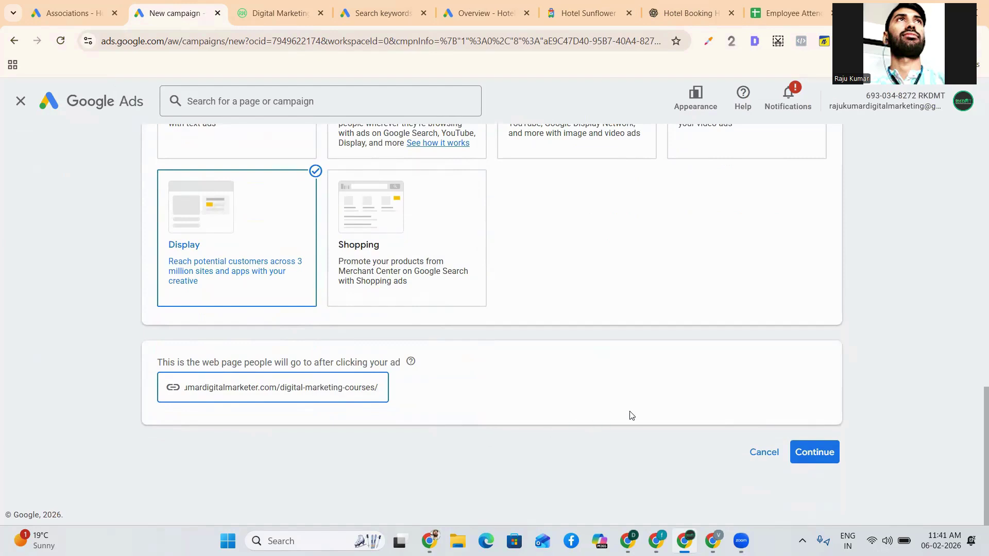
{"action": "left_click", "coordinate": [814, 452]}
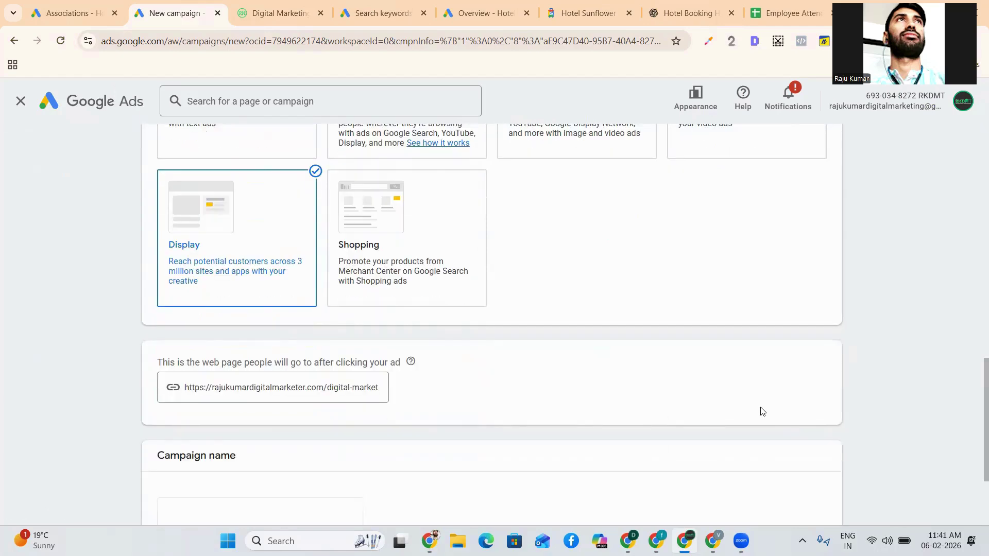
Step: Name the campaign "Display Ad Campaign 06/02/2026" and continue to the campaign settings
{"action": "scroll", "coordinate": [469, 364], "scroll_direction": "down", "scroll_amount": 3}
{"action": "triple_click", "coordinate": [297, 366]}
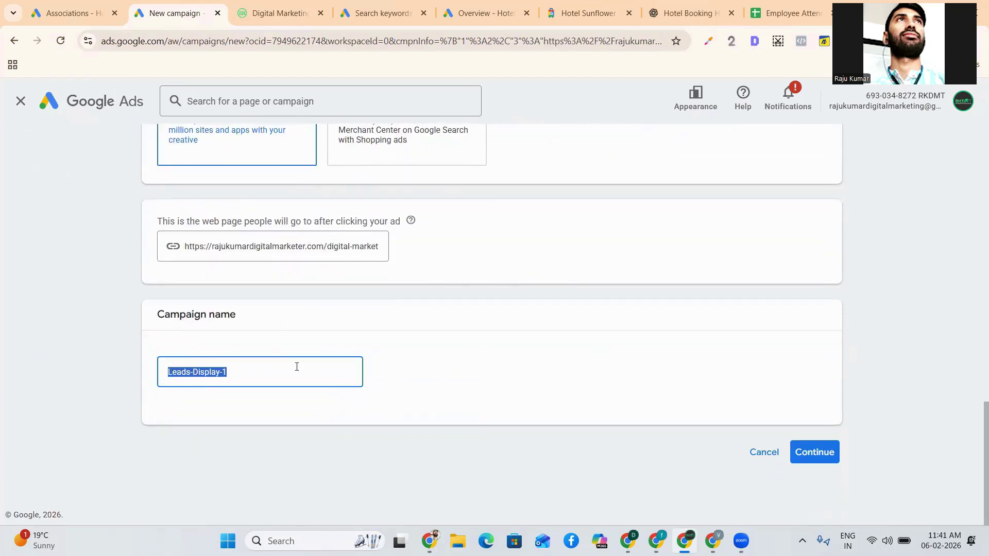
{"action": "type", "text": "Displ"}
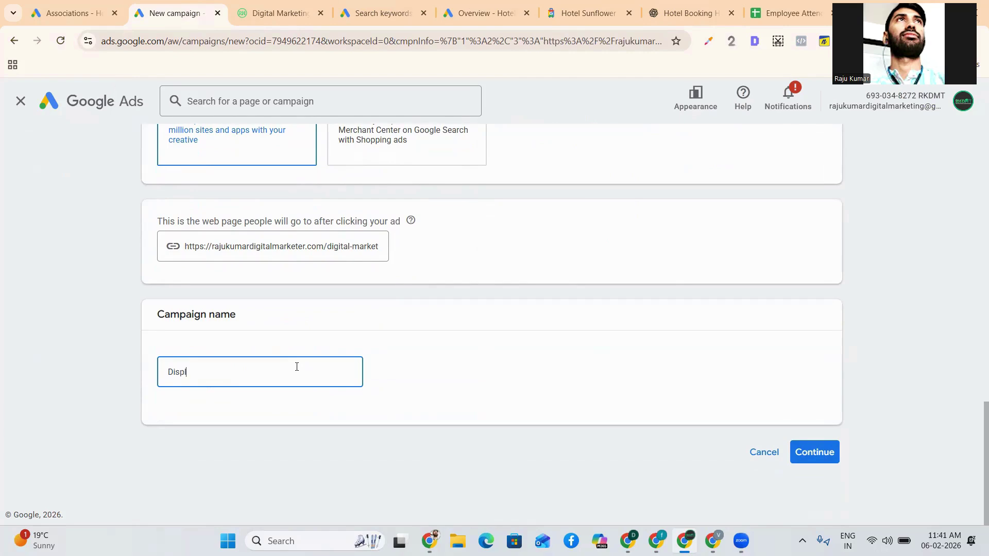
{"action": "type", "text": "ay Ad Campaign"}
{"action": "type", "text": "06/02"}
{"action": "type", "text": "."}
{"action": "type", "text": "/2026"}
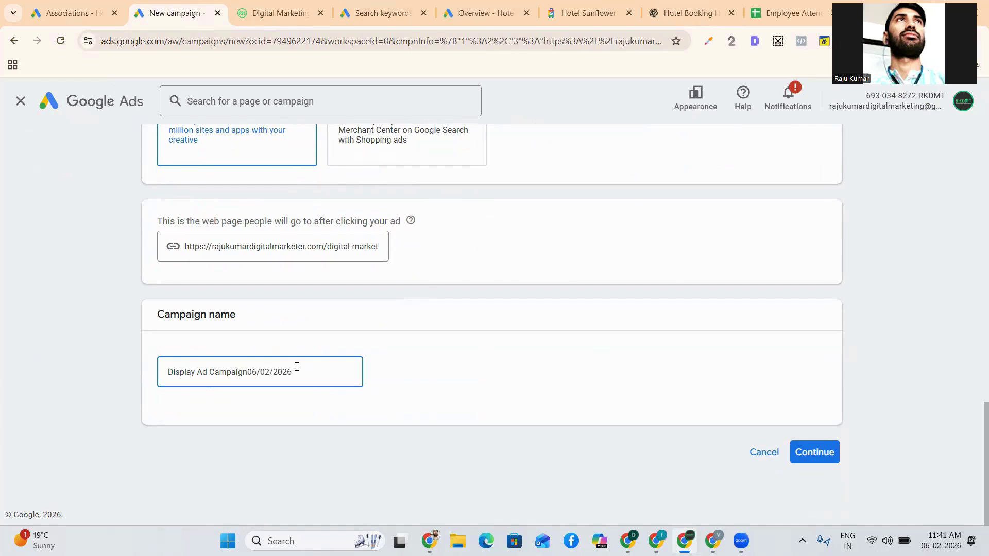
{"action": "key", "text": "ctrl+a"}
{"action": "left_click", "coordinate": [497, 416]}
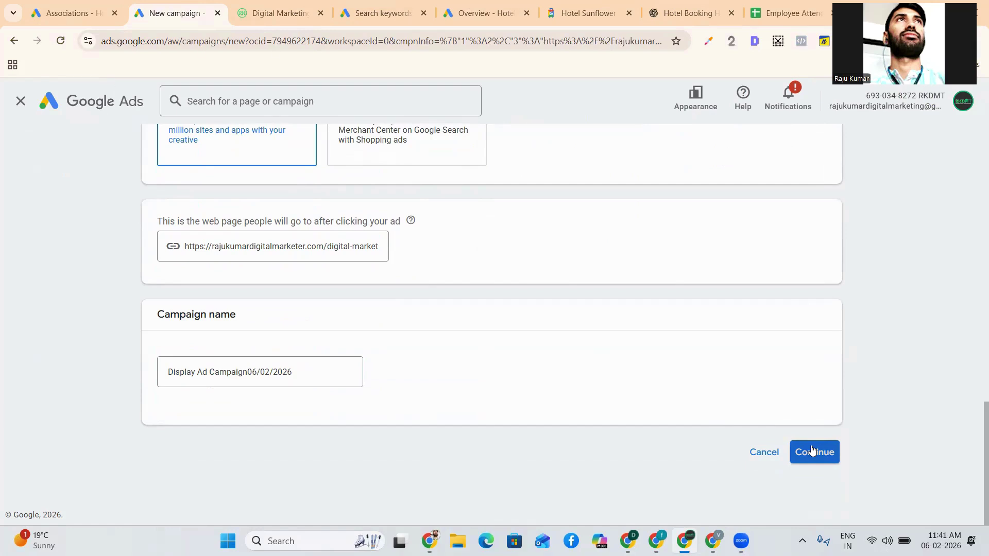
{"action": "left_click", "coordinate": [247, 369]}
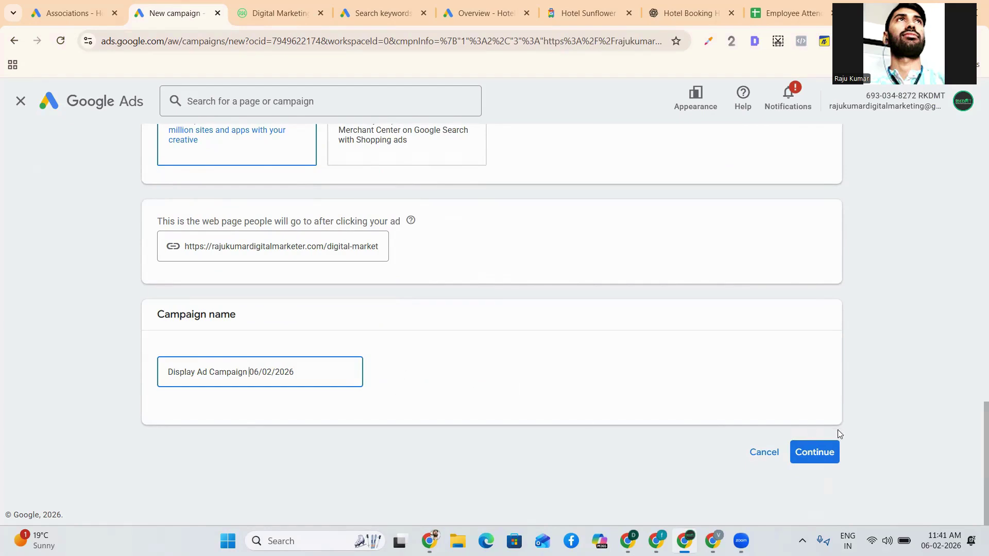
{"action": "left_click", "coordinate": [812, 451]}
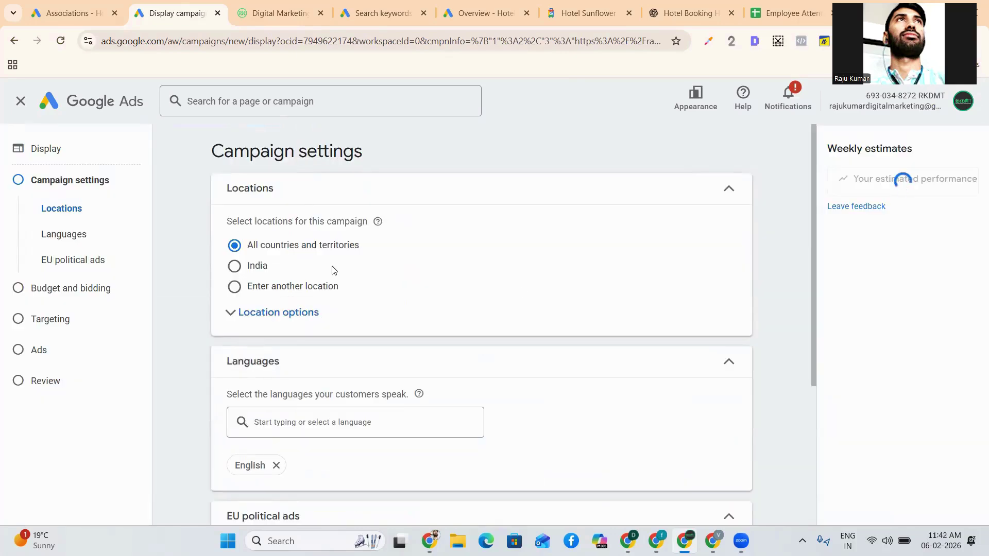
Step: Target another location by including the union territory of Delhi, India in the campaign
{"action": "left_click", "coordinate": [247, 267]}
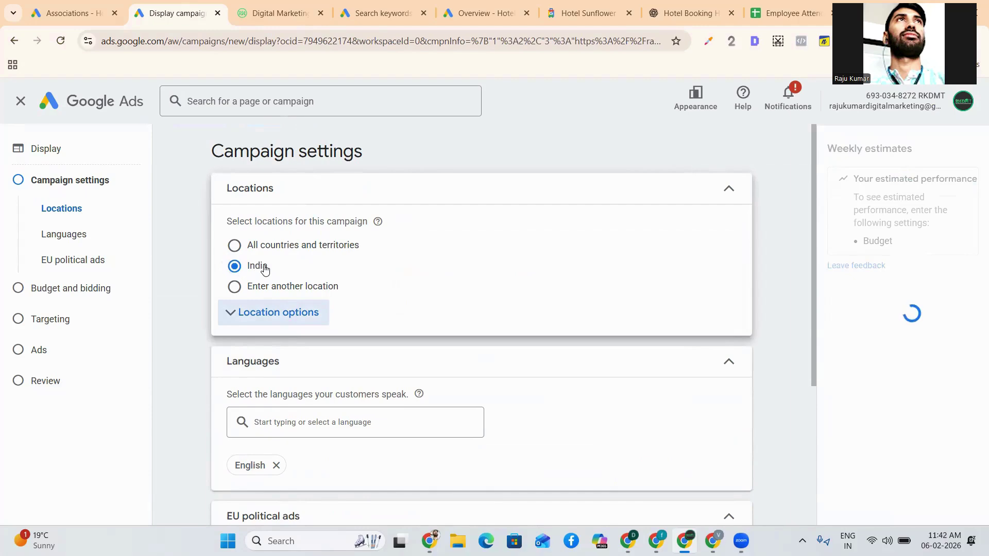
{"action": "key", "text": "Down"}
{"action": "left_click", "coordinate": [308, 328]}
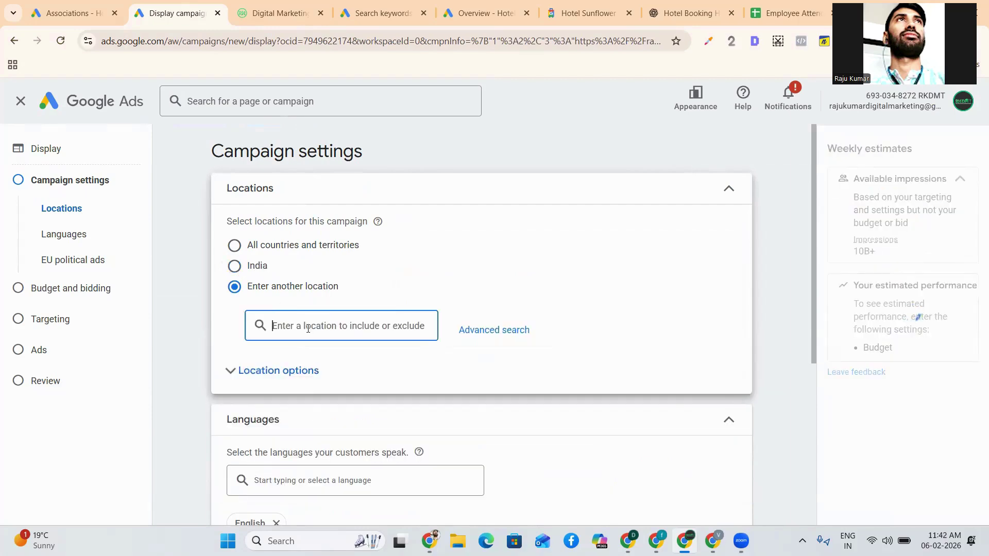
{"action": "type", "text": "Delhi"}
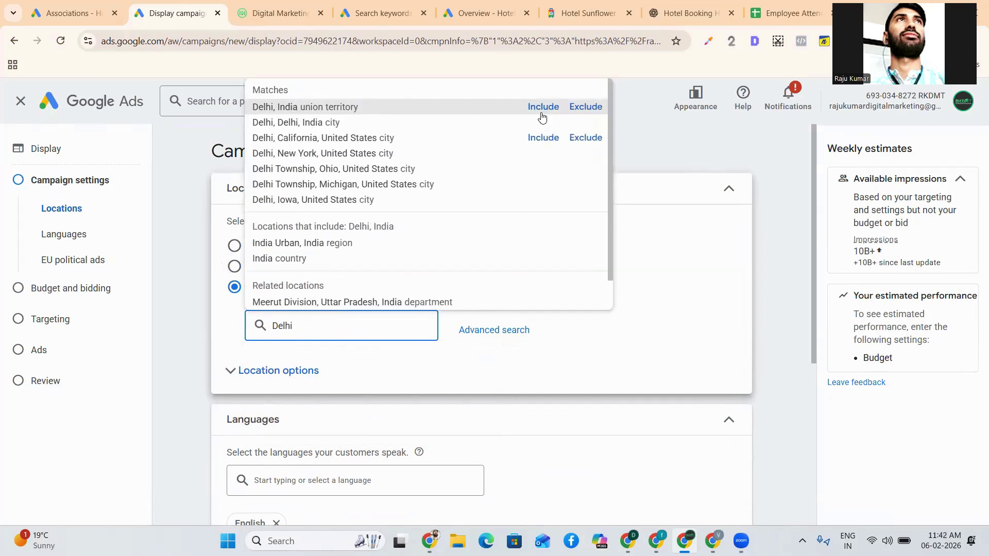
{"action": "left_click", "coordinate": [543, 106]}
Step: Add Hindi to the campaign's customer languages alongside English
{"action": "scroll", "coordinate": [380, 378], "scroll_direction": "down", "scroll_amount": 3}
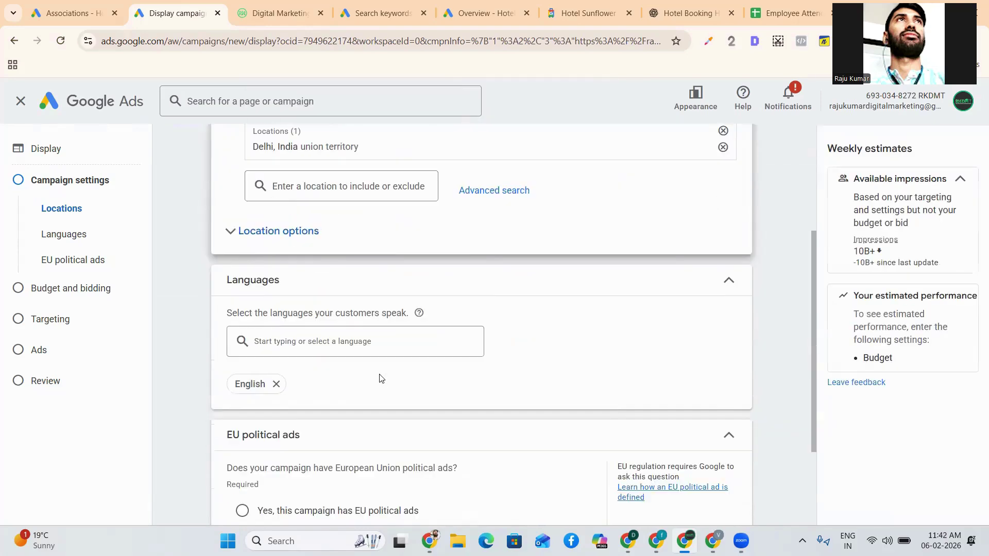
{"action": "left_click", "coordinate": [358, 341]}
{"action": "type", "text": "hindi"}
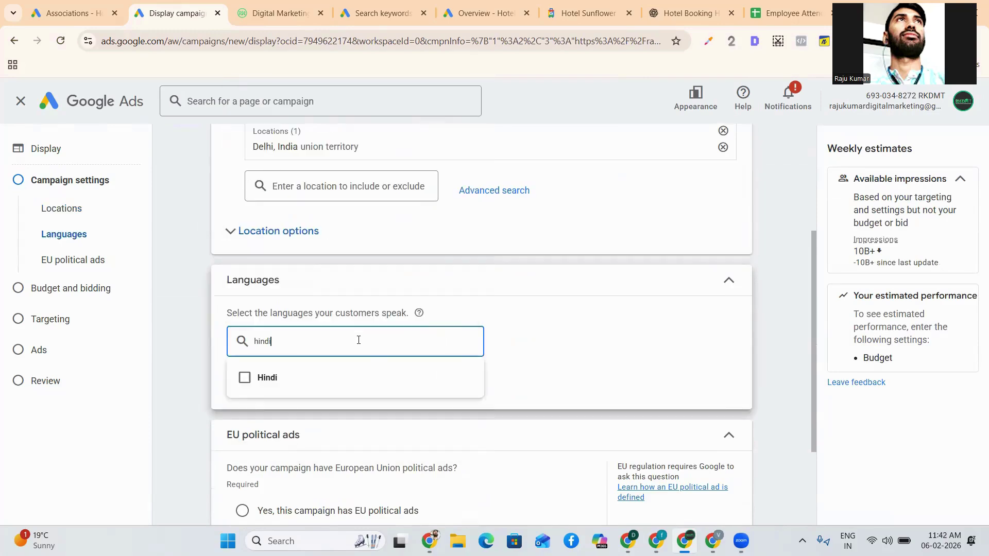
{"action": "left_click", "coordinate": [362, 375]}
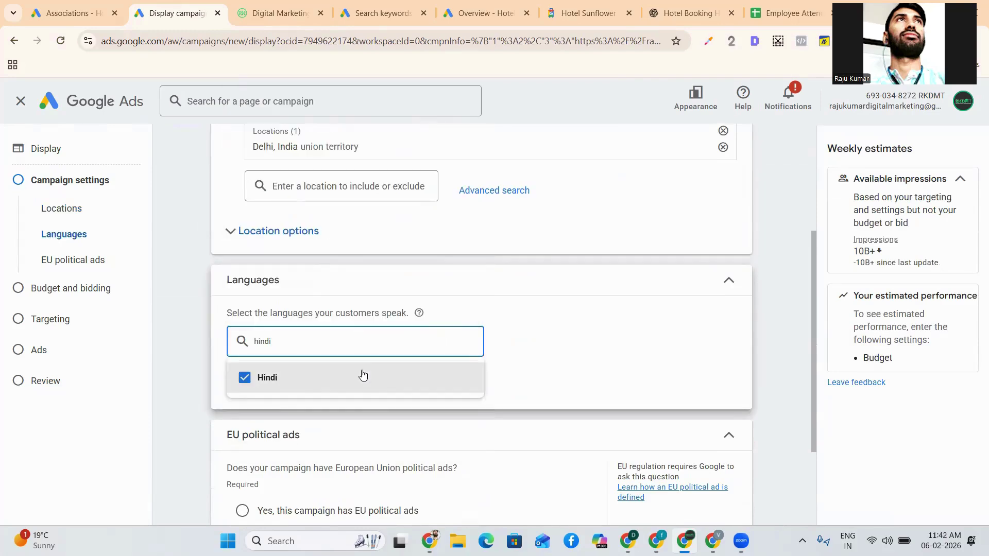
{"action": "left_click", "coordinate": [203, 330]}
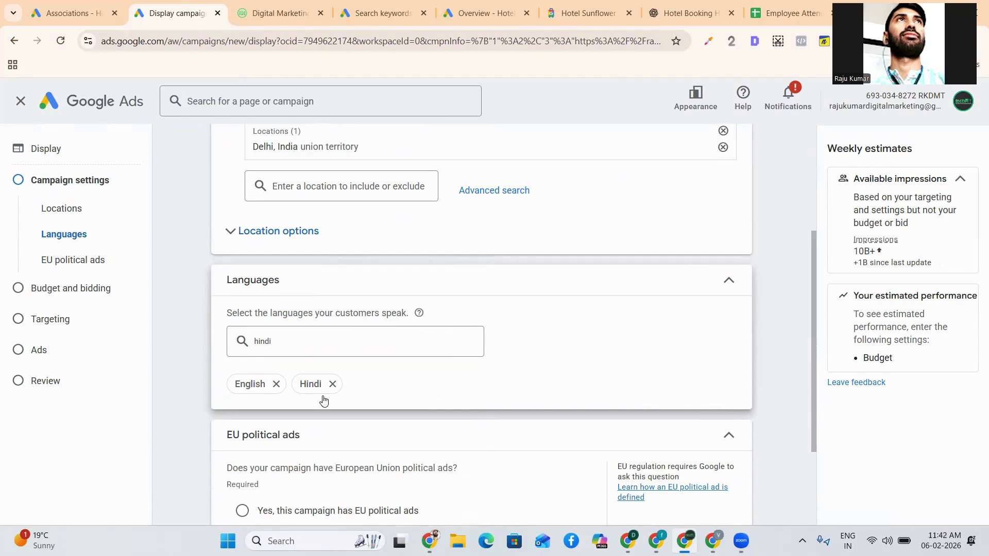
Step: Expand the additional campaign settings and open the ad schedule for editing, keeping All days
{"action": "scroll", "coordinate": [325, 400], "scroll_direction": "down", "scroll_amount": 1}
{"action": "scroll", "coordinate": [326, 401], "scroll_direction": "down", "scroll_amount": 1}
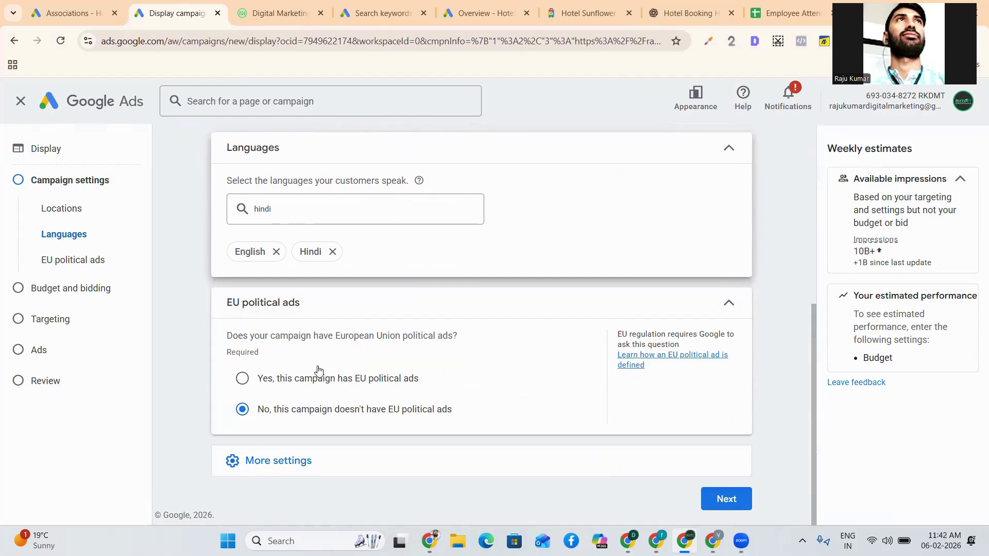
{"action": "left_click", "coordinate": [235, 460]}
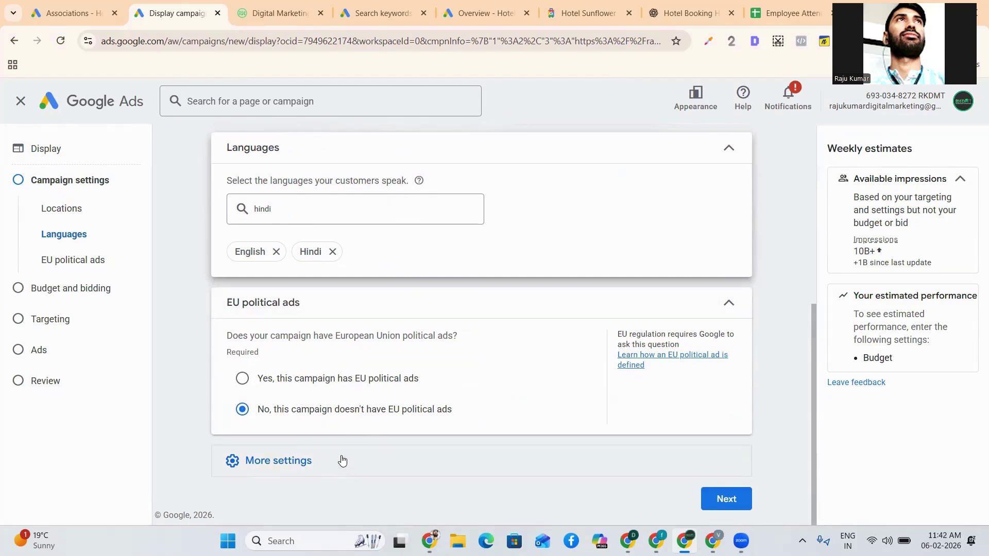
{"action": "scroll", "coordinate": [361, 350], "scroll_direction": "down", "scroll_amount": 4}
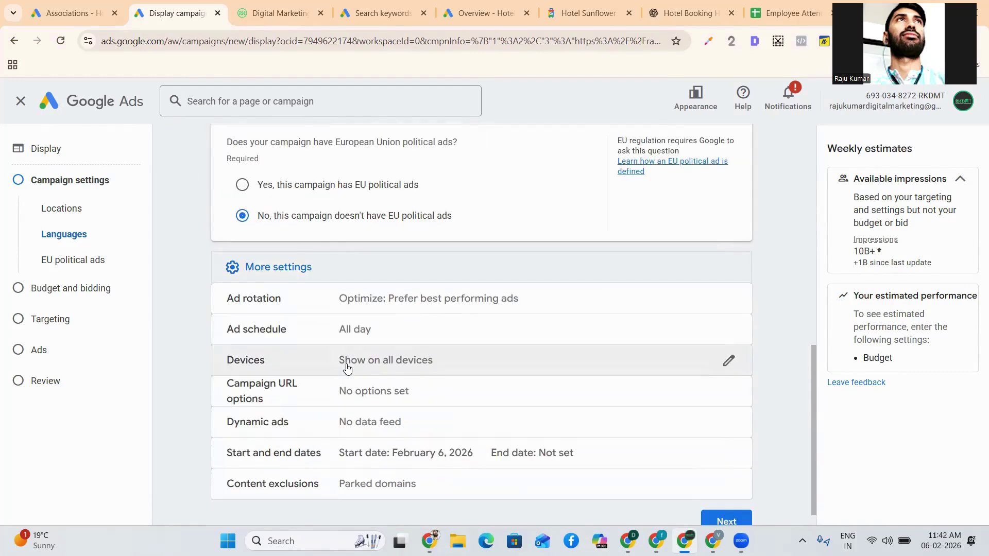
{"action": "left_click", "coordinate": [390, 342]}
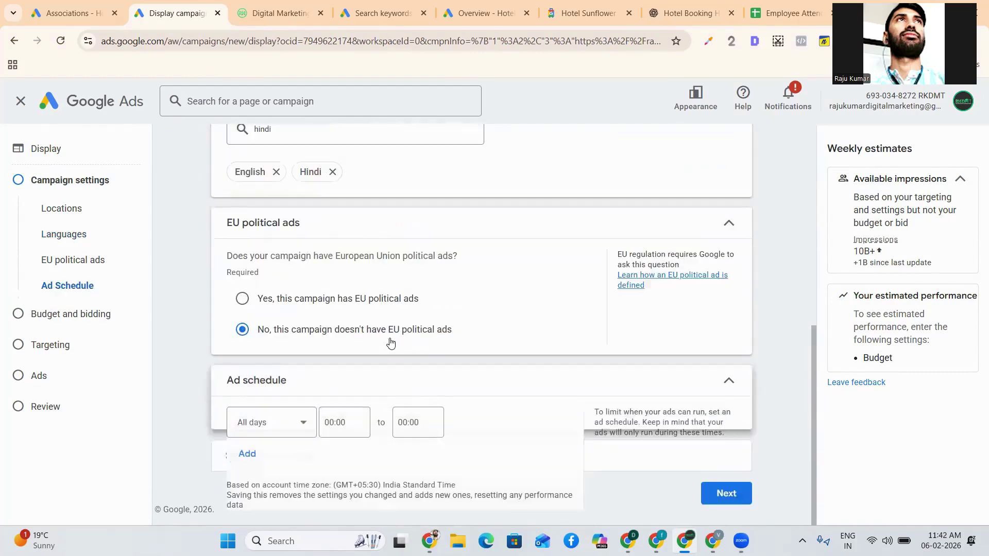
{"action": "left_click", "coordinate": [330, 421]}
{"action": "left_click", "coordinate": [287, 429]}
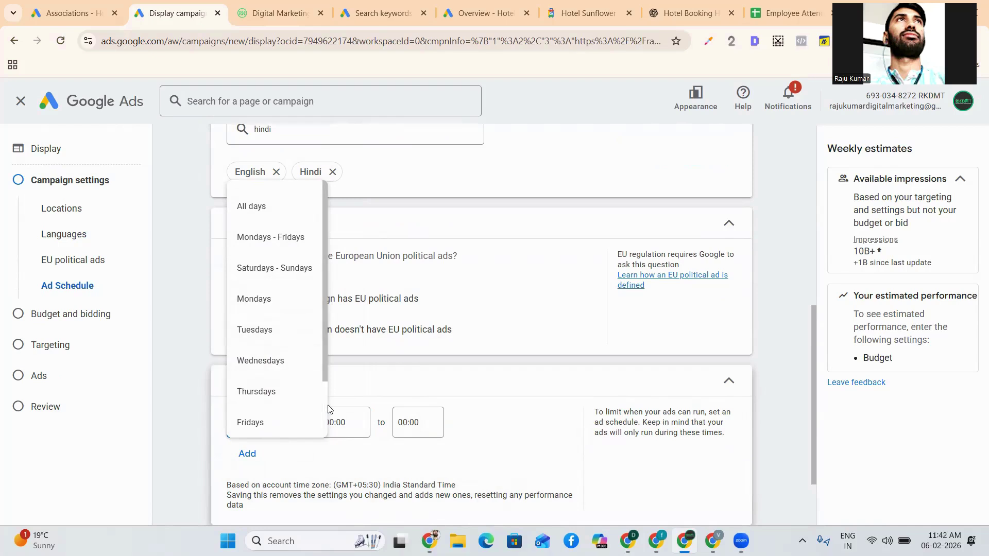
{"action": "left_click", "coordinate": [338, 444]}
Step: Set the ad schedule's start time to 11:00
{"action": "left_click", "coordinate": [330, 423]}
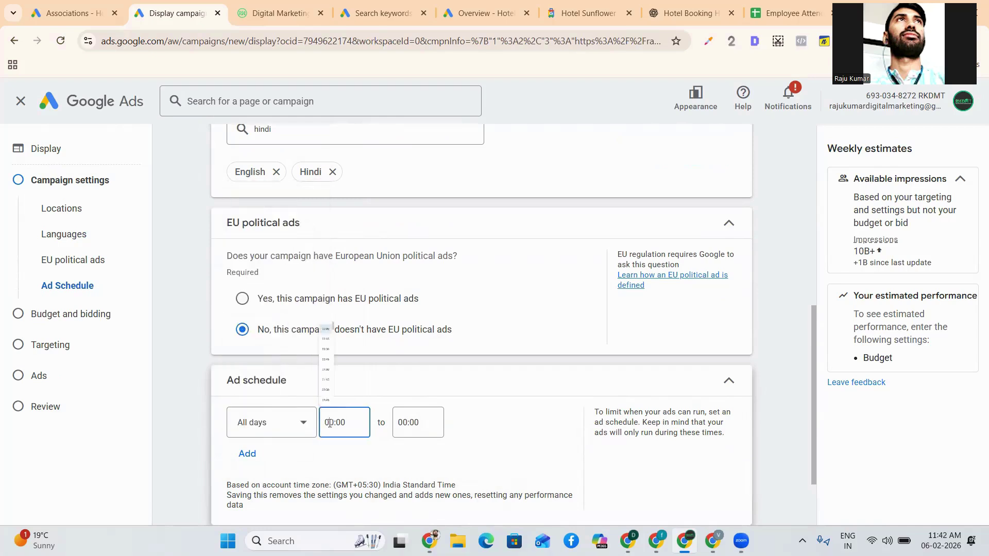
{"action": "scroll", "coordinate": [335, 304], "scroll_direction": "down", "scroll_amount": 12}
{"action": "scroll", "coordinate": [334, 301], "scroll_direction": "down", "scroll_amount": 11}
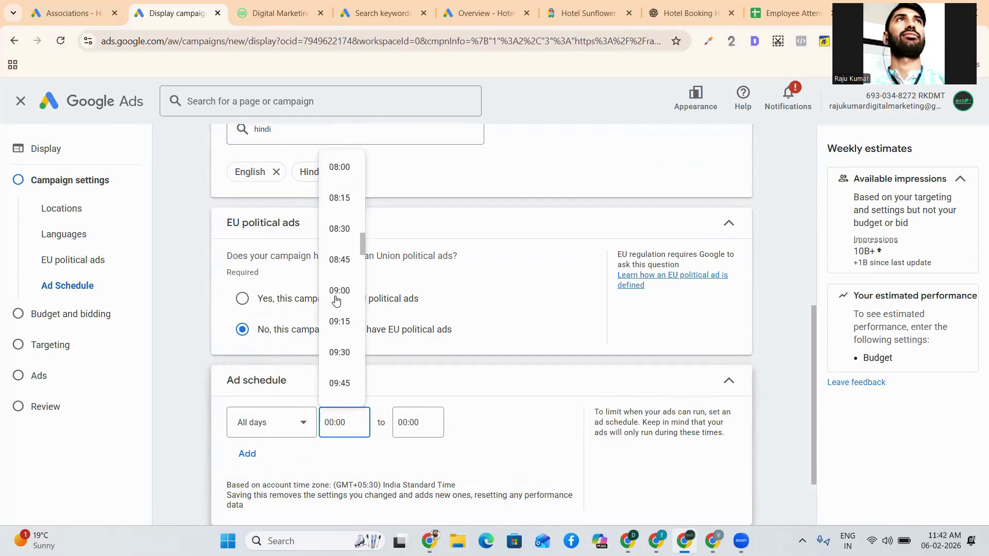
{"action": "left_click", "coordinate": [351, 309]}
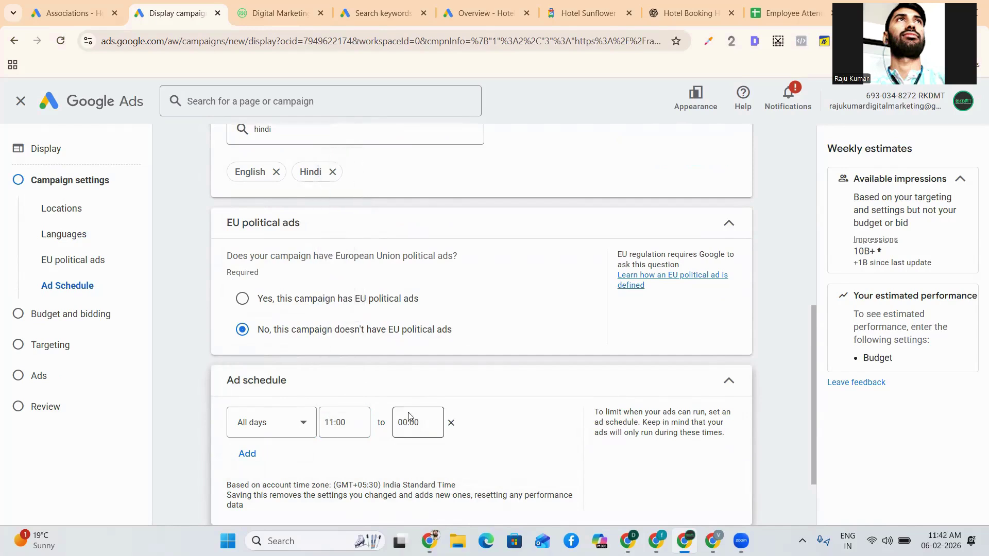
Step: Set the ad schedule's end time to 06:00
{"action": "left_click", "coordinate": [406, 422]}
{"action": "scroll", "coordinate": [406, 341], "scroll_direction": "down", "scroll_amount": 15}
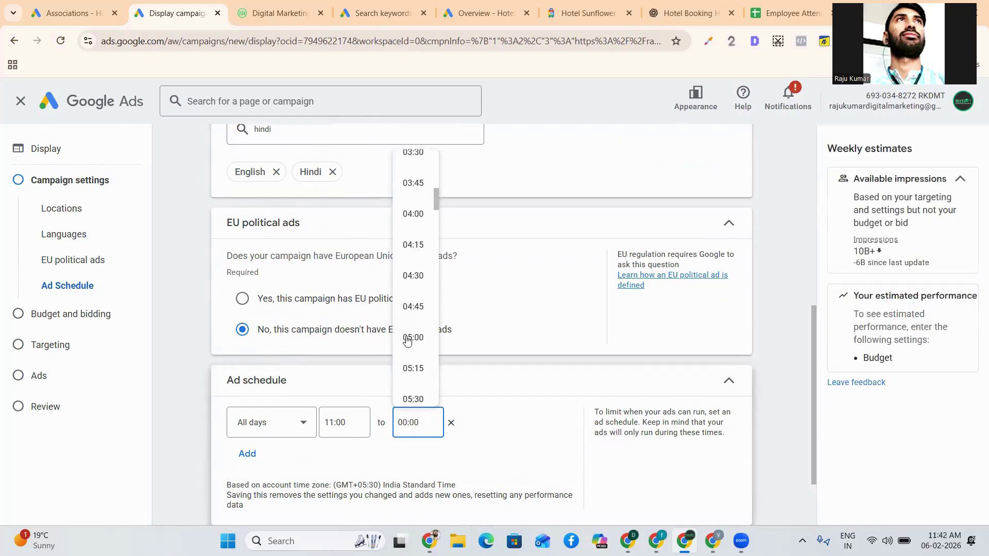
{"action": "scroll", "coordinate": [407, 340], "scroll_direction": "up", "scroll_amount": 3}
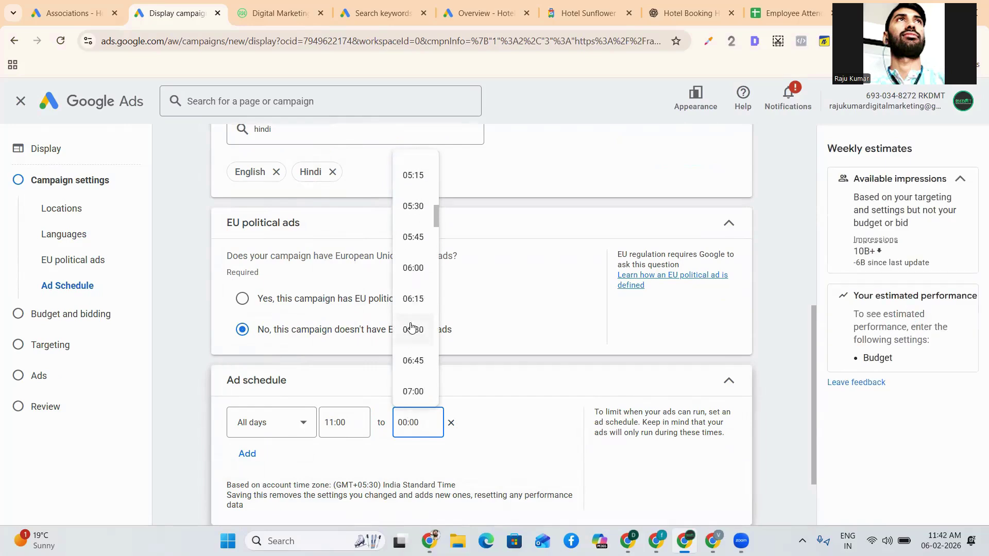
{"action": "left_click", "coordinate": [415, 269]}
{"action": "scroll", "coordinate": [364, 462], "scroll_direction": "down", "scroll_amount": 1}
{"action": "scroll", "coordinate": [364, 463], "scroll_direction": "down", "scroll_amount": 1}
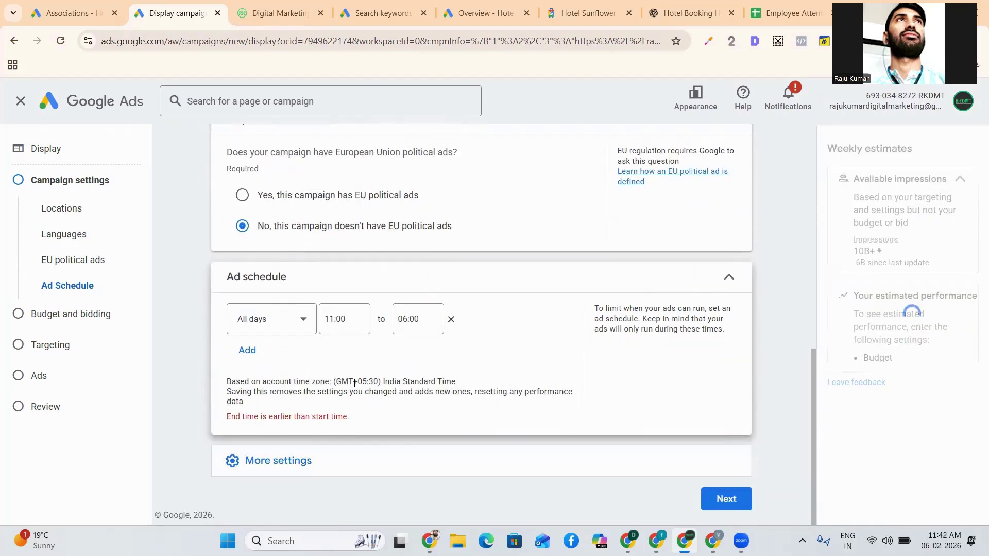
Step: Set the ad schedule's end time to 18:00
{"action": "left_click", "coordinate": [402, 319]}
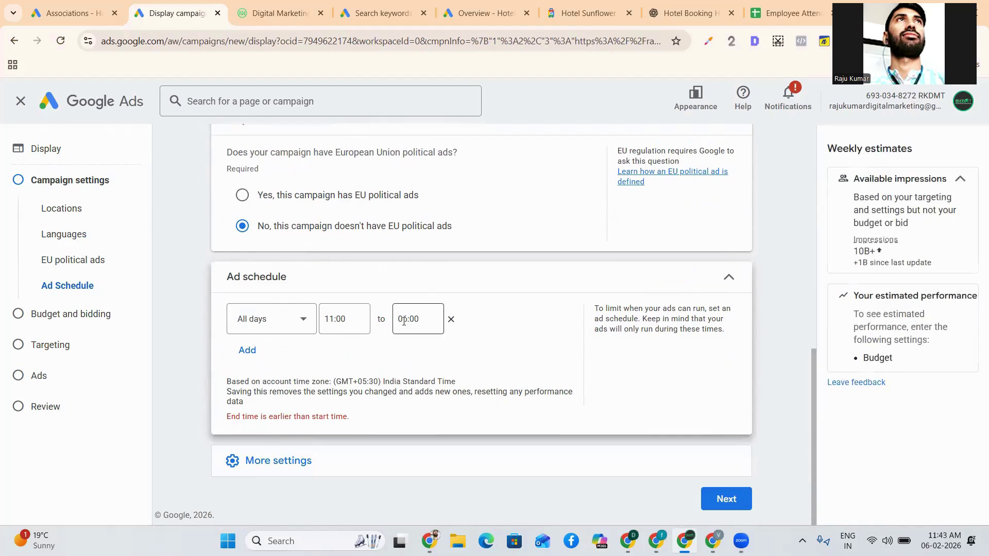
{"action": "scroll", "coordinate": [415, 277], "scroll_direction": "down", "scroll_amount": 20}
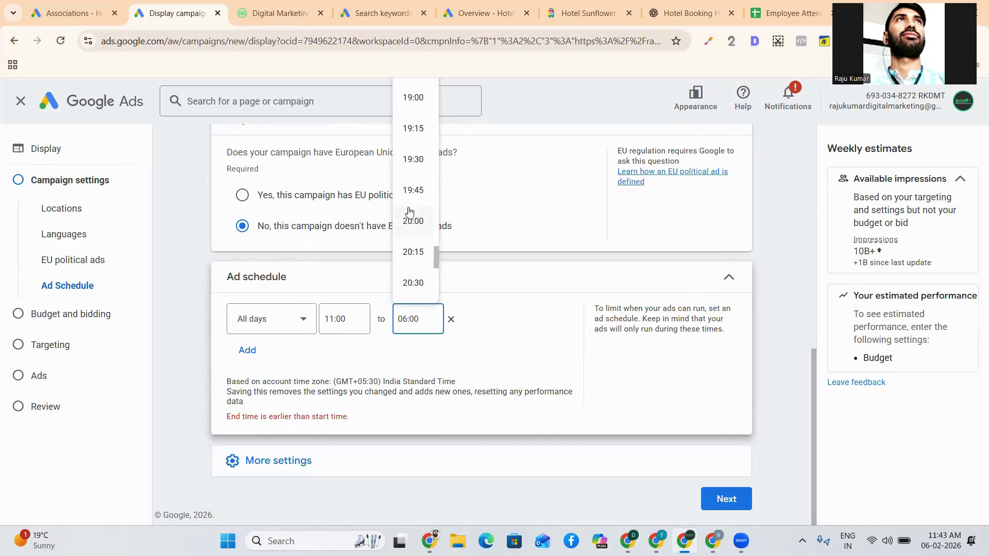
{"action": "scroll", "coordinate": [411, 212], "scroll_direction": "up", "scroll_amount": 5}
{"action": "left_click", "coordinate": [414, 170]}
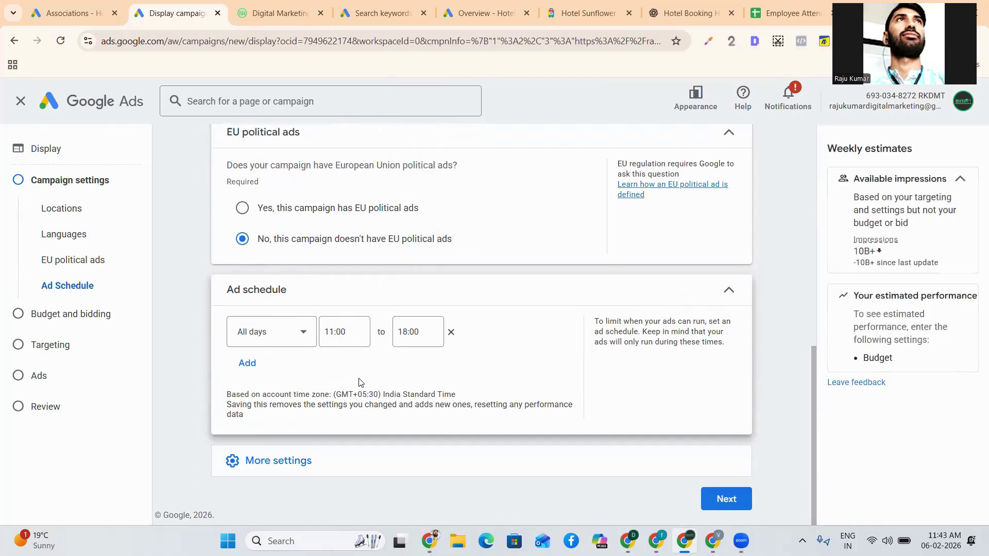
Step: Open the campaign's device settings and choose specific targeting for devices, keeping computers, mobile phones and tablets selected
{"action": "left_click", "coordinate": [374, 463]}
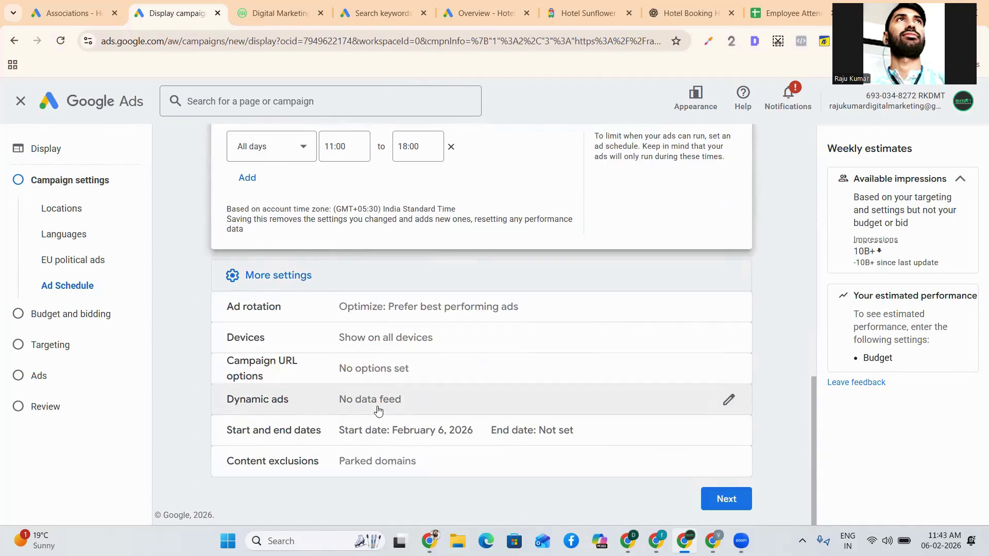
{"action": "left_click", "coordinate": [430, 336]}
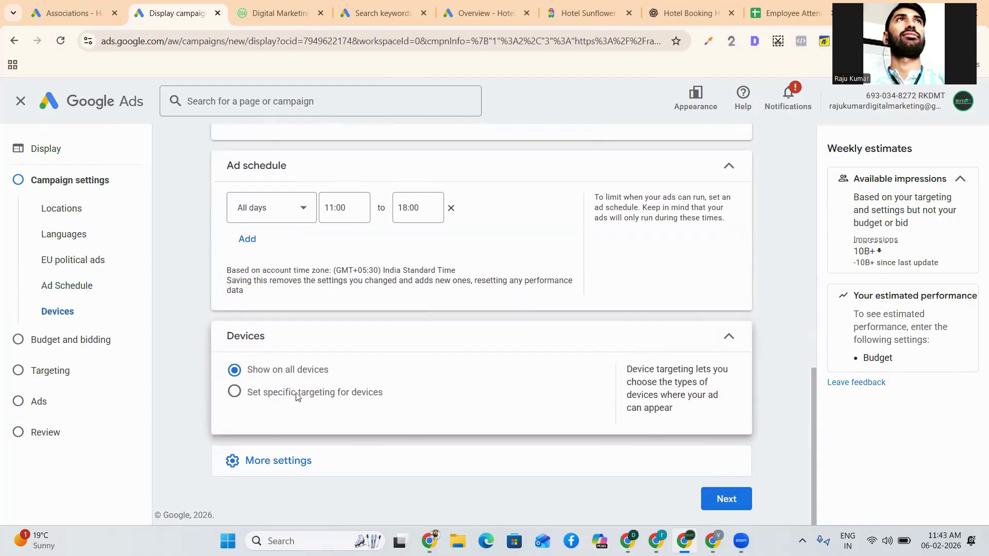
{"action": "left_click", "coordinate": [301, 393]}
{"action": "scroll", "coordinate": [309, 392], "scroll_direction": "down", "scroll_amount": 4}
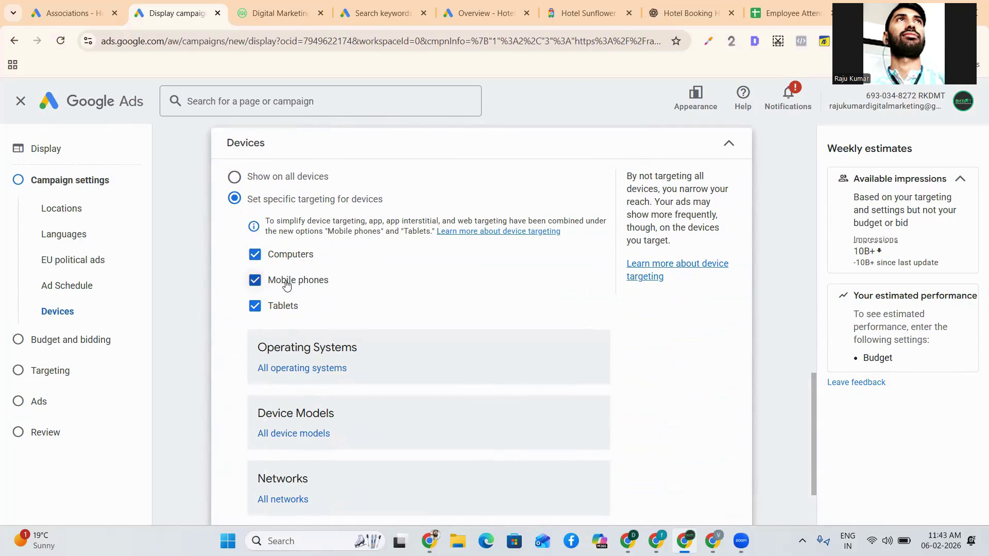
{"action": "left_click", "coordinate": [262, 260]}
{"action": "left_click", "coordinate": [267, 261]}
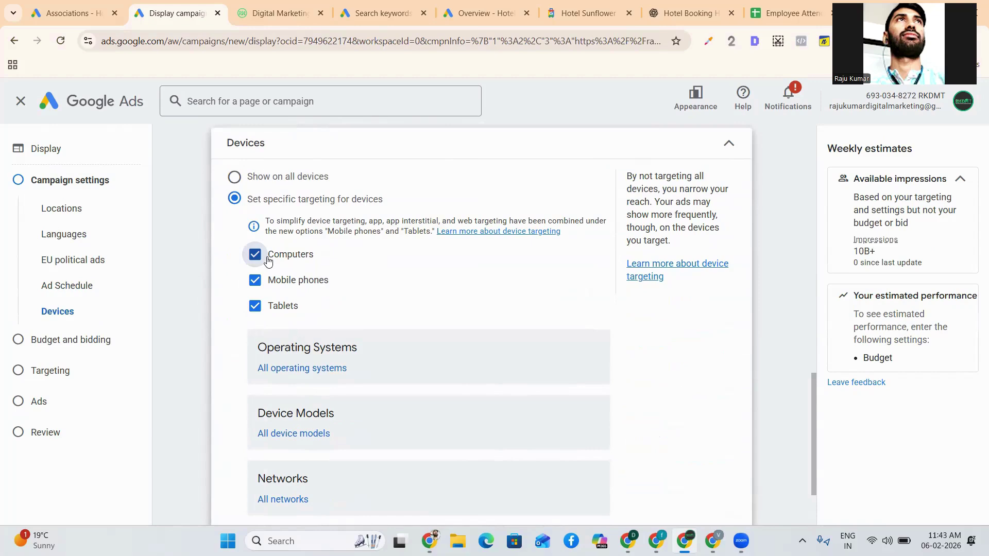
Step: Look through the operating systems available for device targeting and leave the selection unchanged
{"action": "scroll", "coordinate": [268, 261], "scroll_direction": "down", "scroll_amount": 2}
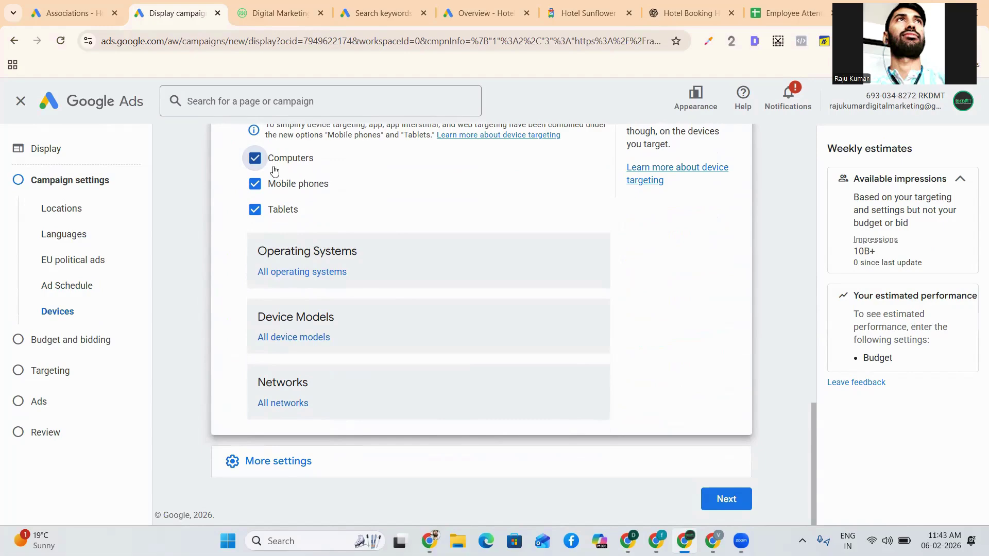
{"action": "left_click", "coordinate": [323, 278]}
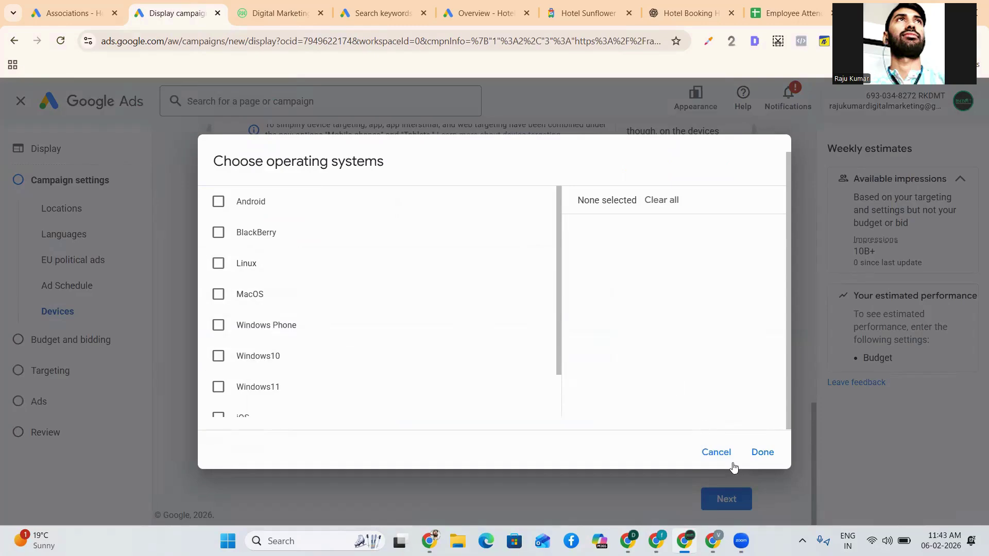
{"action": "left_click", "coordinate": [721, 452]}
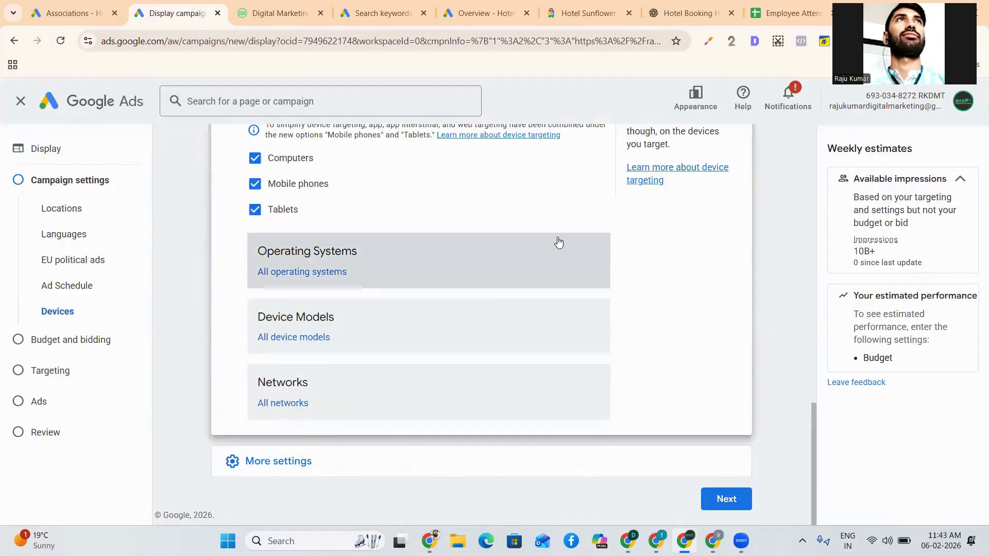
Step: Check the remaining additional campaign settings and continue to the budget and bidding stage
{"action": "scroll", "coordinate": [558, 243], "scroll_direction": "up", "scroll_amount": 1}
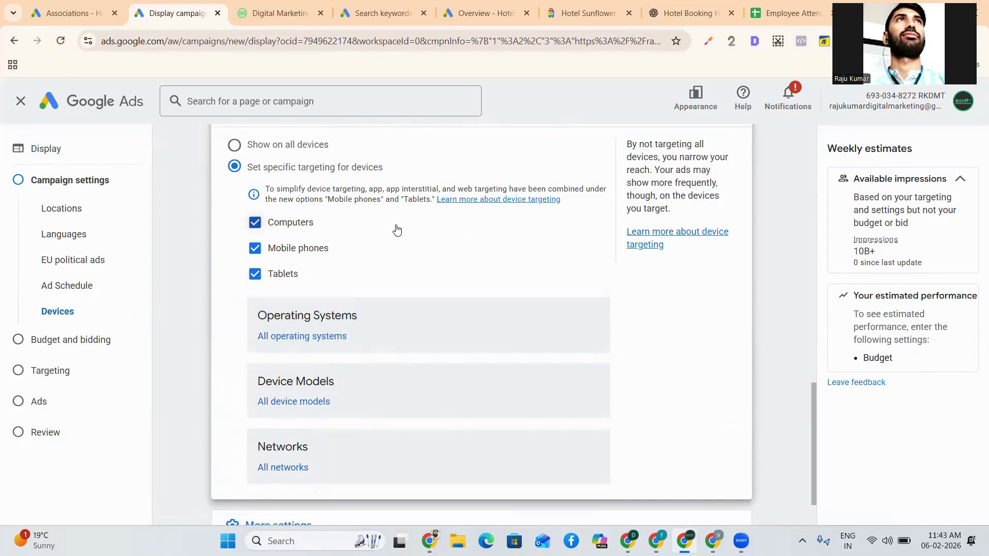
{"action": "scroll", "coordinate": [398, 229], "scroll_direction": "down", "scroll_amount": 1}
{"action": "left_click", "coordinate": [392, 460]}
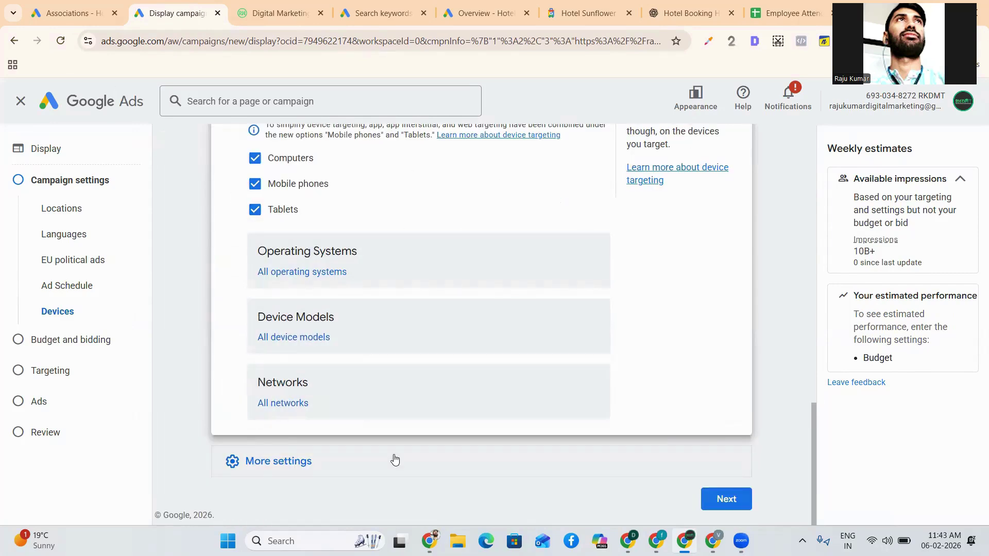
{"action": "scroll", "coordinate": [389, 412], "scroll_direction": "down", "scroll_amount": 3}
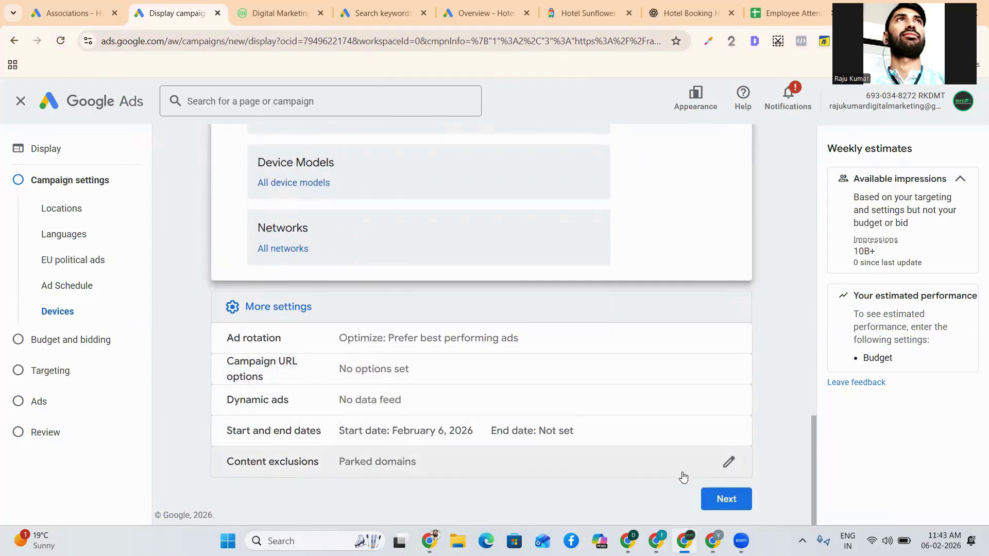
{"action": "left_click", "coordinate": [715, 505]}
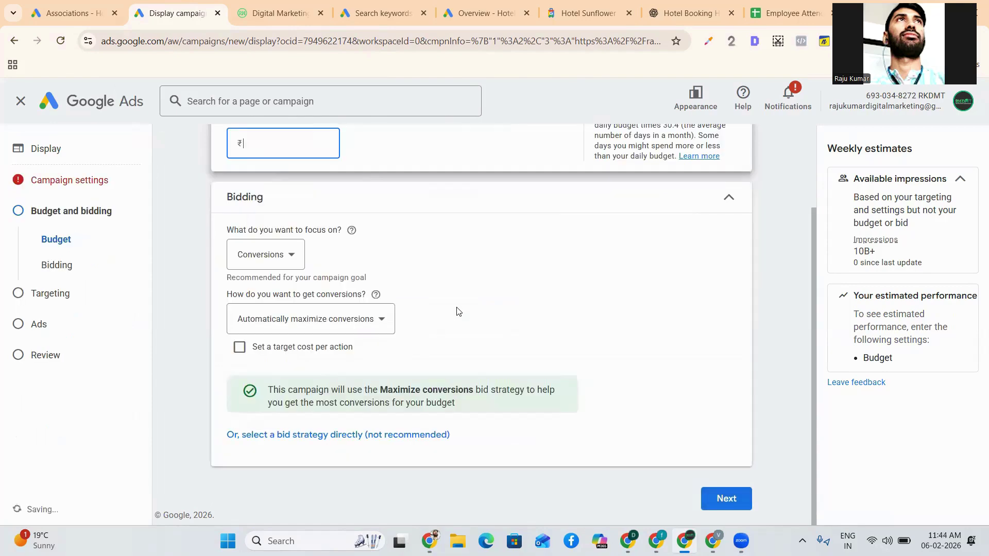
Step: Set the campaign's average daily budget to ₹2,000
{"action": "scroll", "coordinate": [363, 274], "scroll_direction": "up", "scroll_amount": 2}
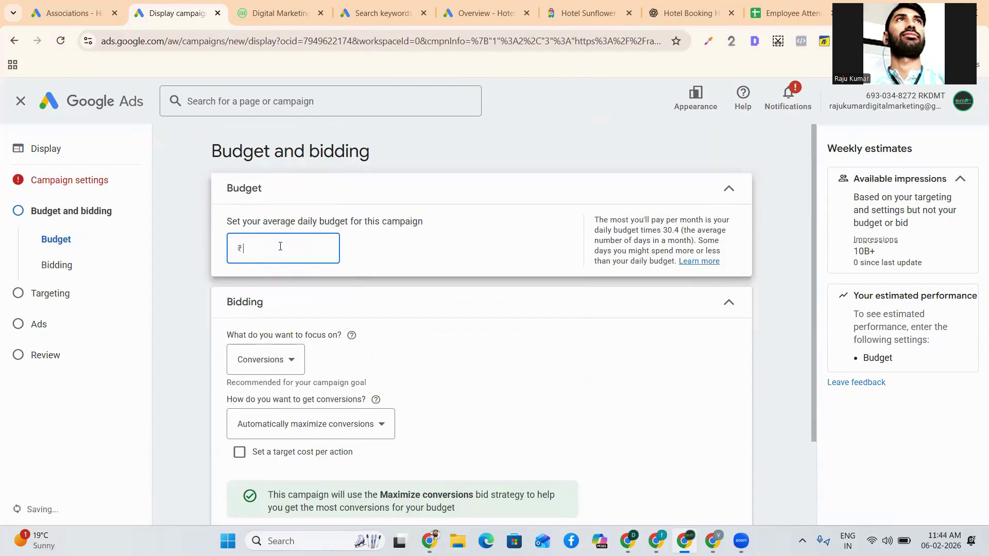
{"action": "type", "text": "1"}
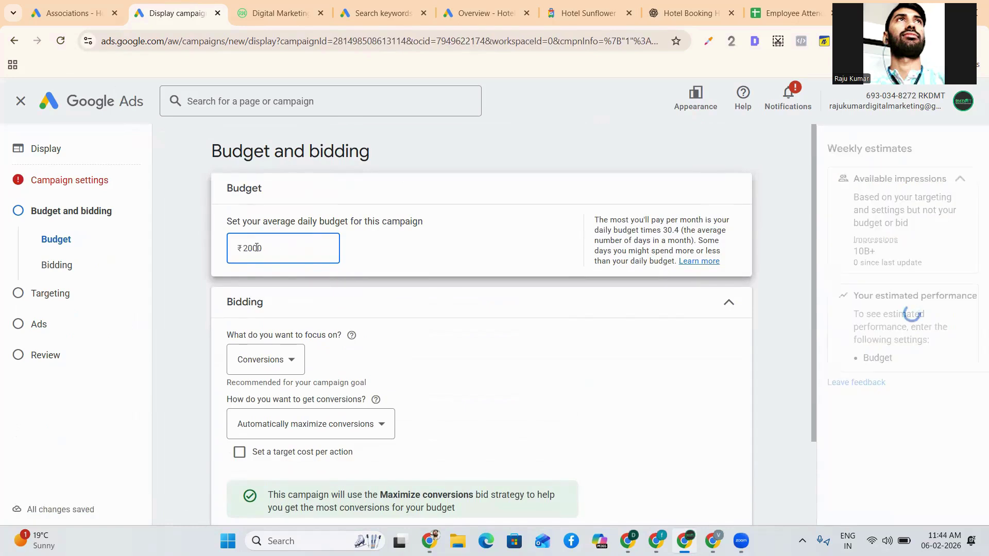
{"action": "left_click", "coordinate": [216, 291]}
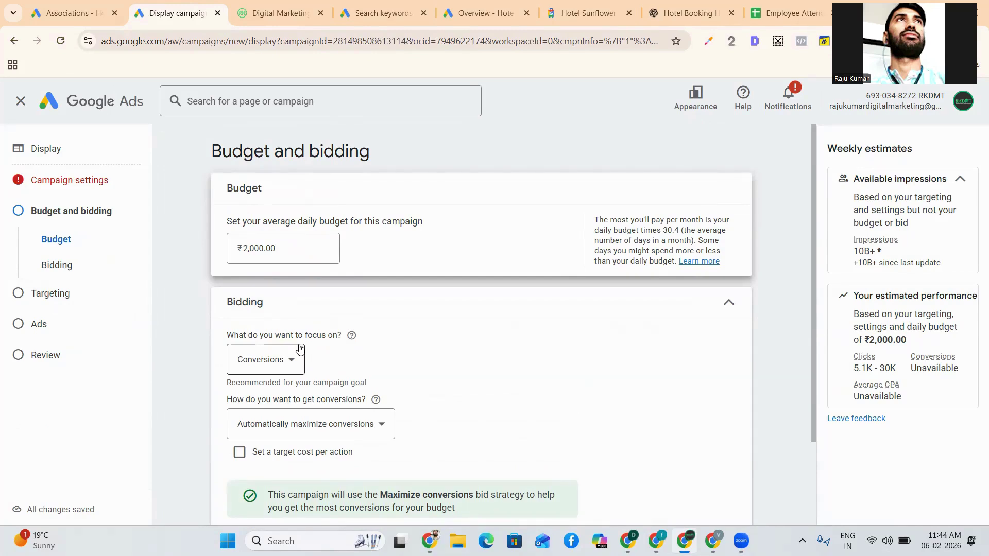
Step: Examine the available bidding focus options, keeping Conversions
{"action": "scroll", "coordinate": [300, 350], "scroll_direction": "down", "scroll_amount": 1}
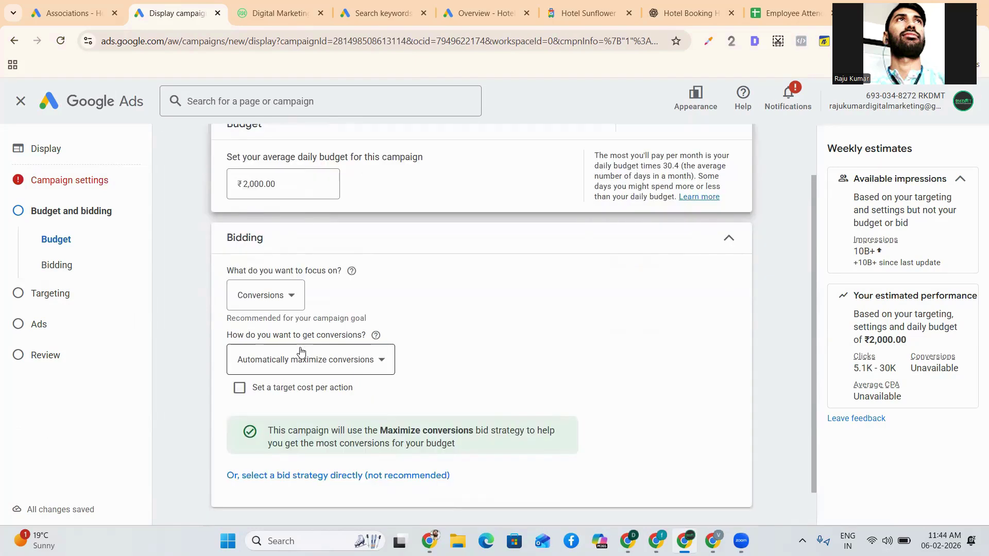
{"action": "left_click", "coordinate": [273, 303]}
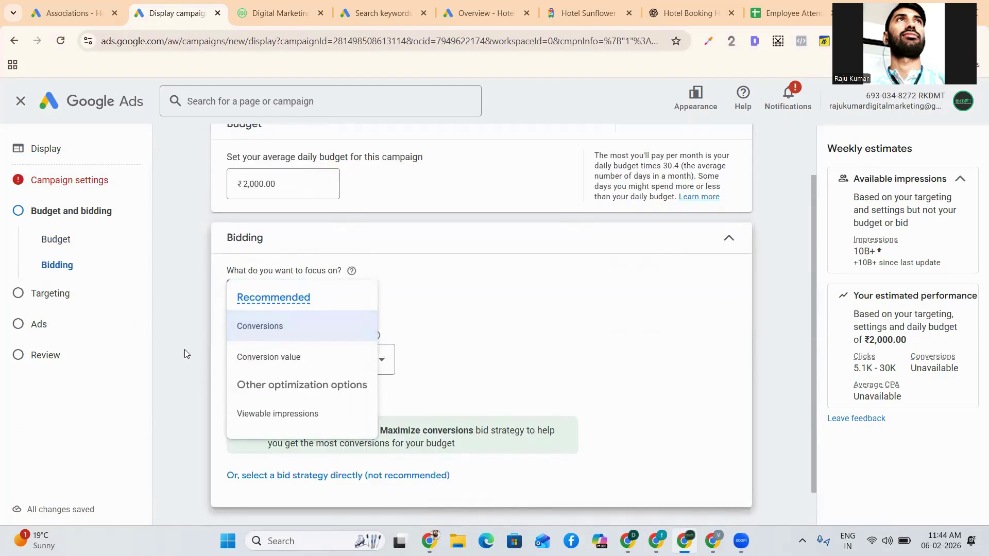
{"action": "left_click", "coordinate": [214, 315]}
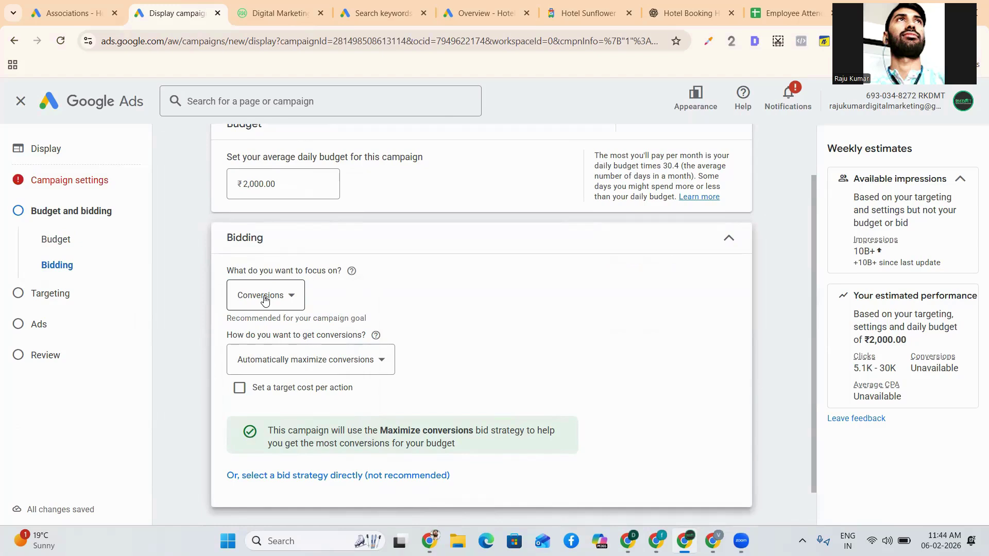
Step: Try manually set bids for getting conversions and restore Automatically maximize conversions
{"action": "scroll", "coordinate": [266, 301], "scroll_direction": "down", "scroll_amount": 1}
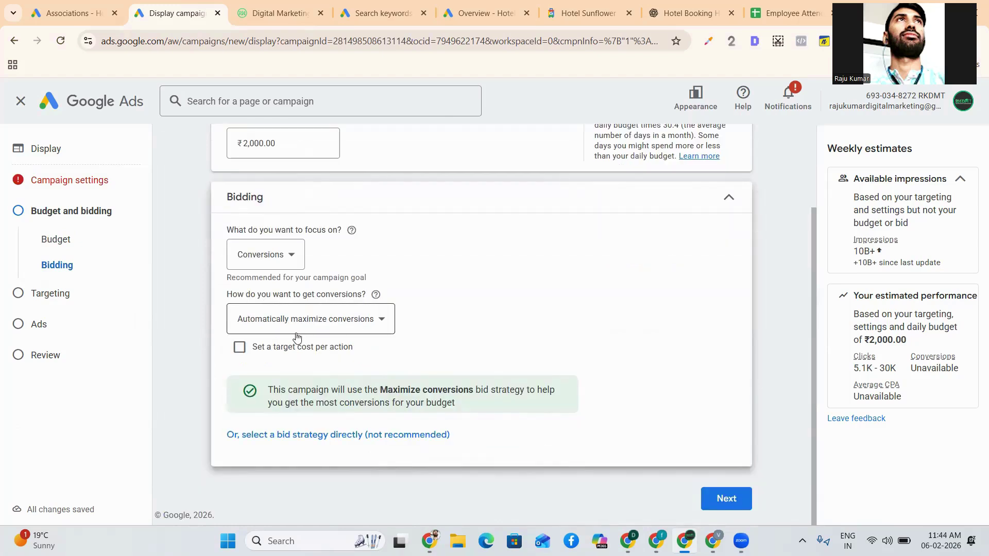
{"action": "left_click", "coordinate": [304, 319]}
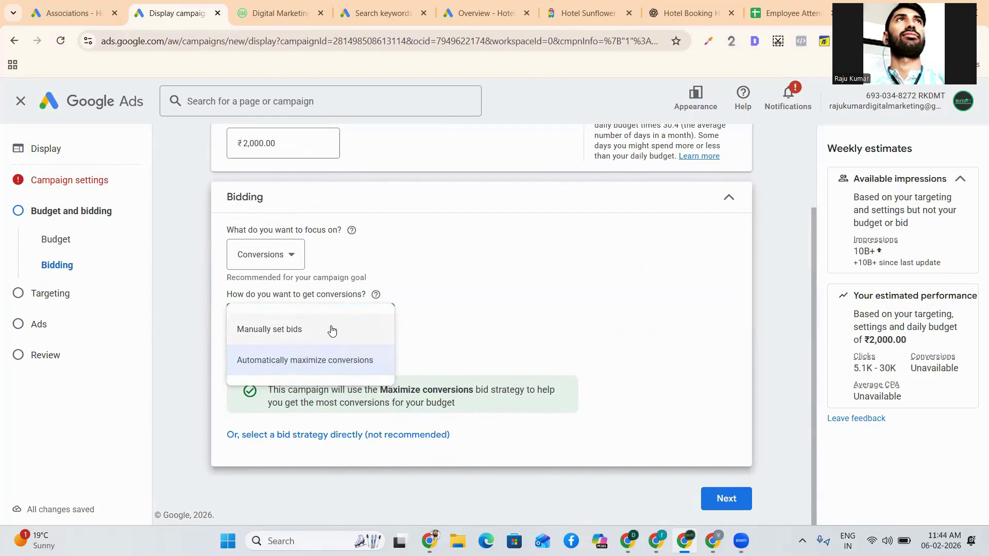
{"action": "left_click", "coordinate": [330, 329]}
{"action": "left_click", "coordinate": [325, 342]}
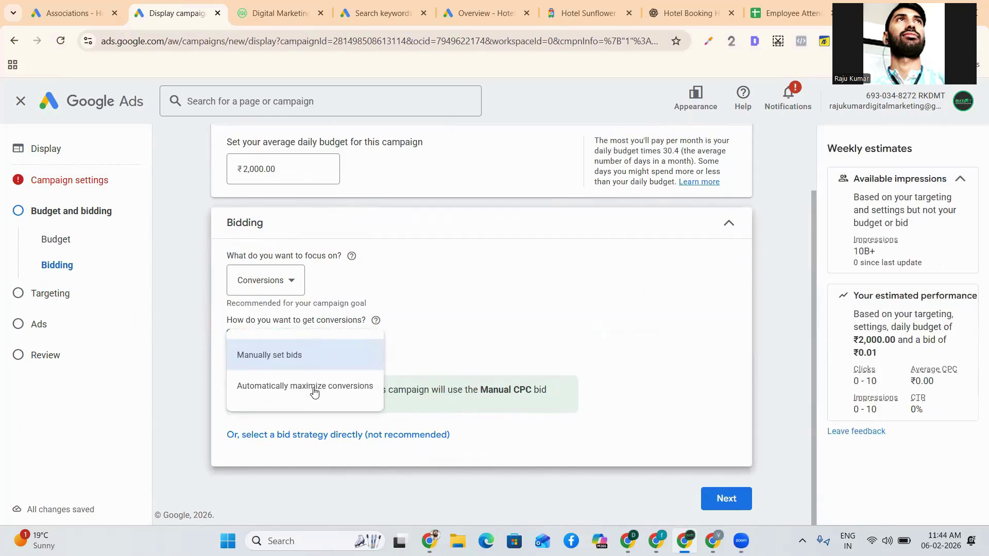
{"action": "left_click", "coordinate": [317, 333]}
{"action": "scroll", "coordinate": [317, 392], "scroll_direction": "down", "scroll_amount": 1}
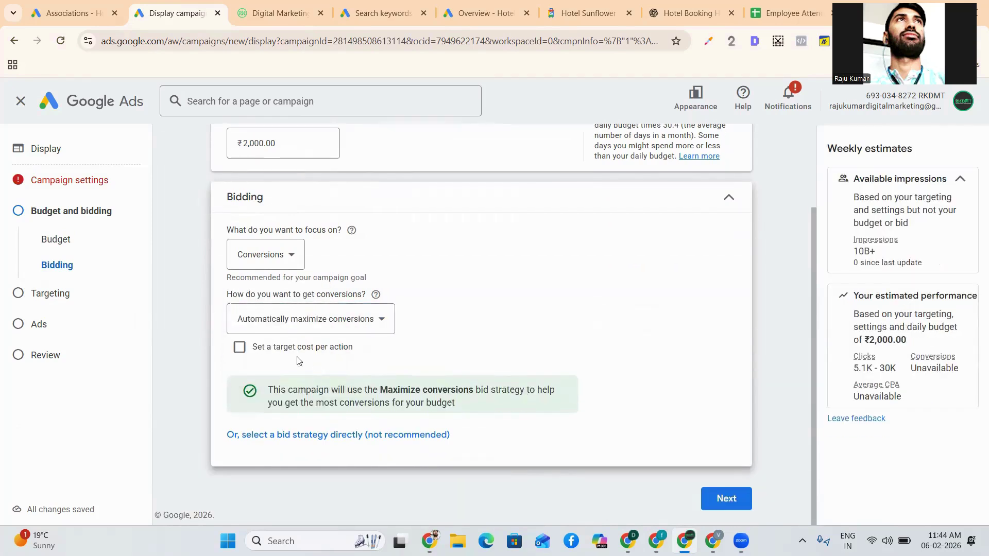
Step: Enable a target cost per action to examine its Target CPA and payment options, and disable it again
{"action": "left_click", "coordinate": [240, 347]}
{"action": "scroll", "coordinate": [339, 401], "scroll_direction": "down", "scroll_amount": 3}
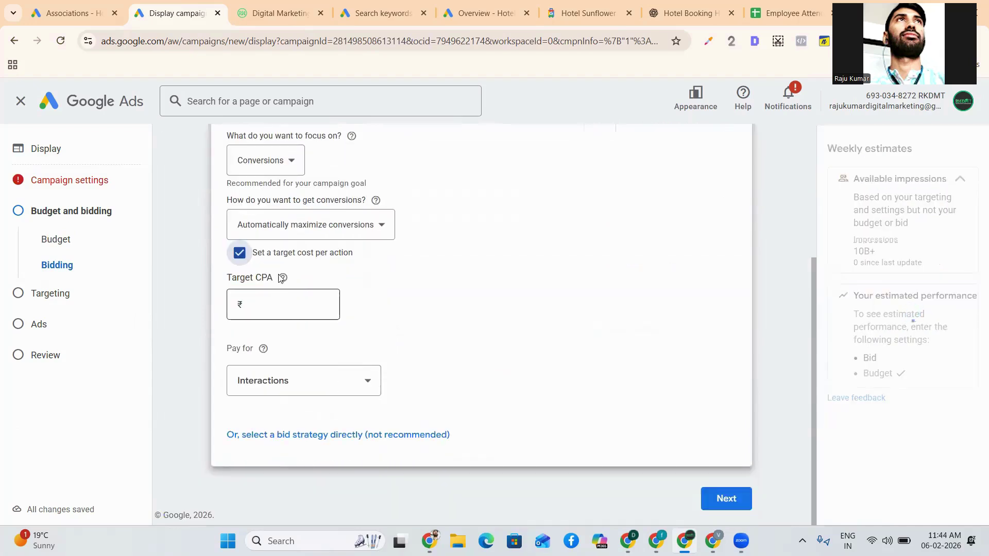
{"action": "left_click", "coordinate": [282, 303]}
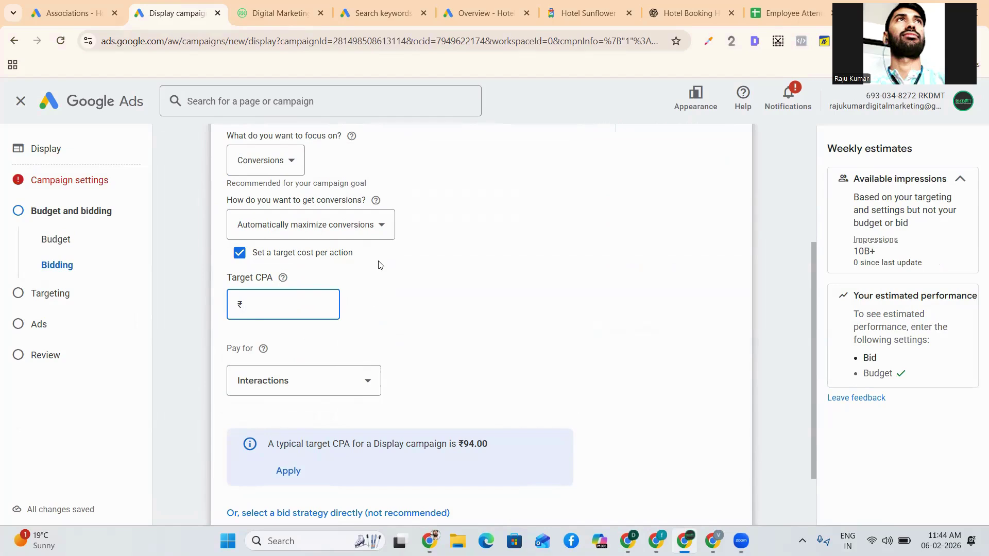
{"action": "scroll", "coordinate": [374, 266], "scroll_direction": "up", "scroll_amount": 1}
{"action": "scroll", "coordinate": [371, 267], "scroll_direction": "down", "scroll_amount": 3}
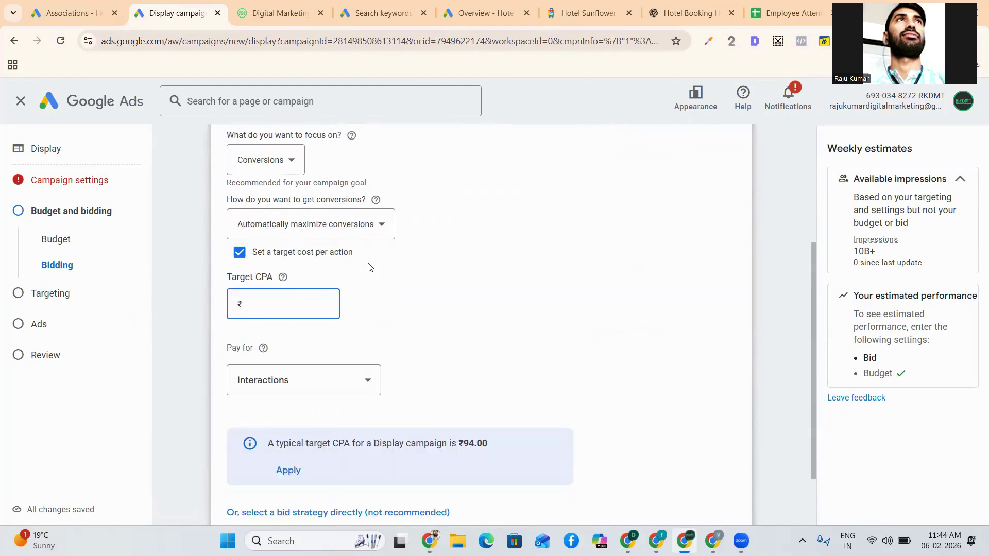
{"action": "scroll", "coordinate": [370, 267], "scroll_direction": "up", "scroll_amount": 3}
{"action": "scroll", "coordinate": [369, 268], "scroll_direction": "down", "scroll_amount": 2}
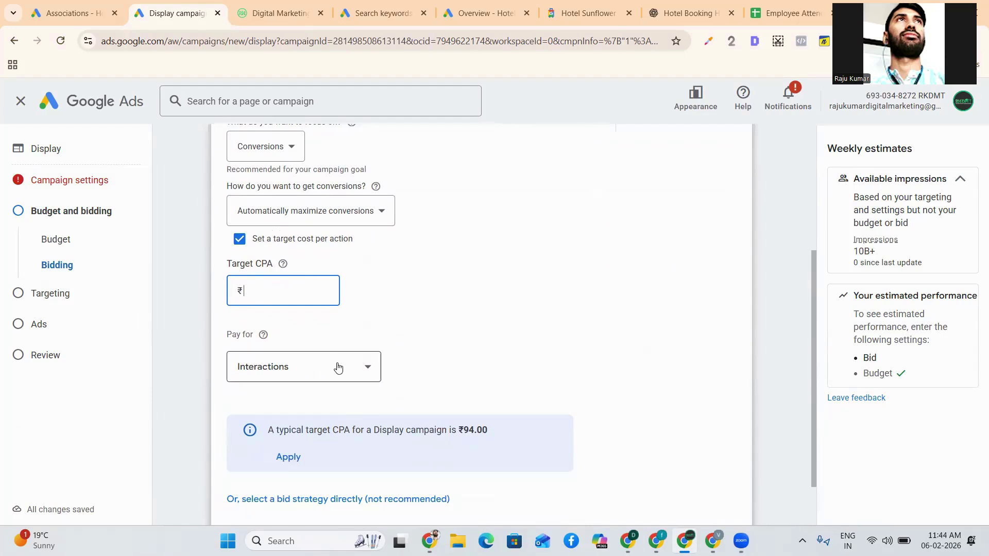
{"action": "left_click", "coordinate": [322, 364]}
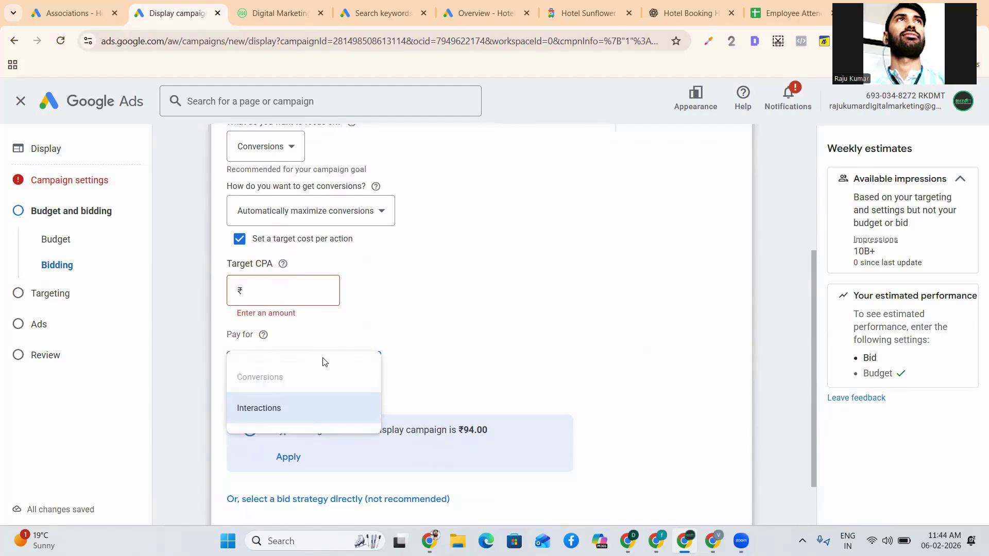
{"action": "left_click", "coordinate": [497, 361]}
{"action": "left_click", "coordinate": [288, 287]}
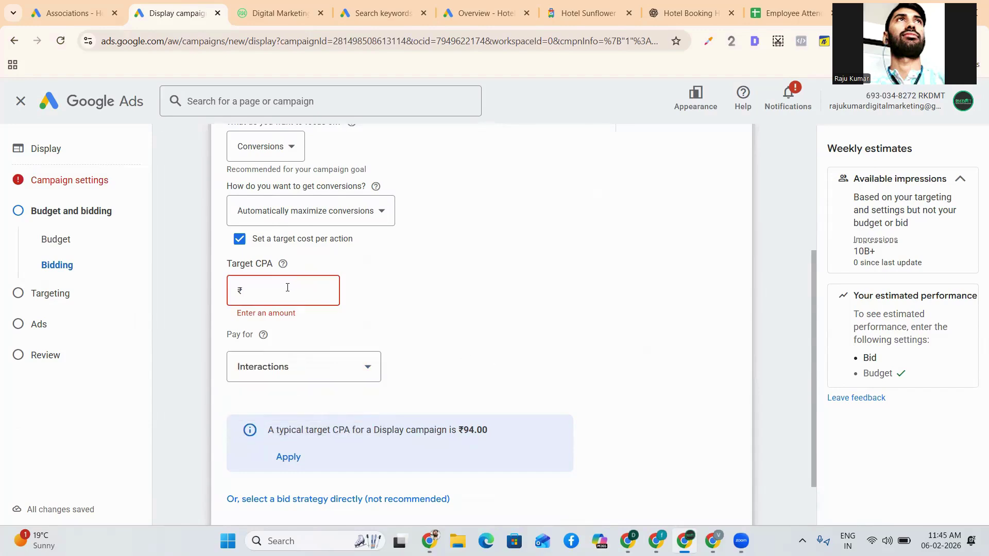
{"action": "left_click", "coordinate": [240, 239]}
Step: Review the bidding focus options with Conversions kept, and try manually set bids for getting conversions
{"action": "scroll", "coordinate": [242, 268], "scroll_direction": "up", "scroll_amount": 2}
{"action": "left_click", "coordinate": [267, 256]}
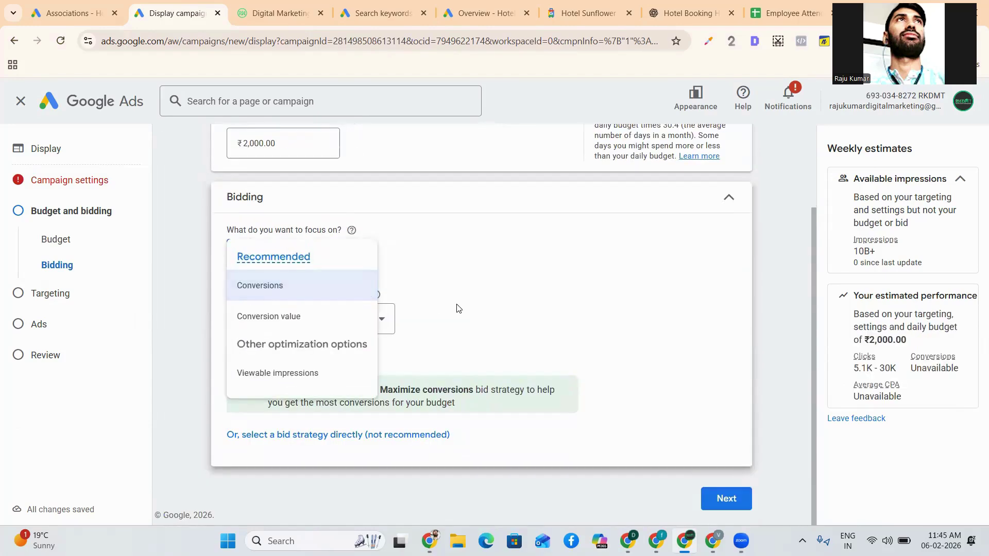
{"action": "left_click", "coordinate": [426, 311]}
{"action": "left_click", "coordinate": [364, 322]}
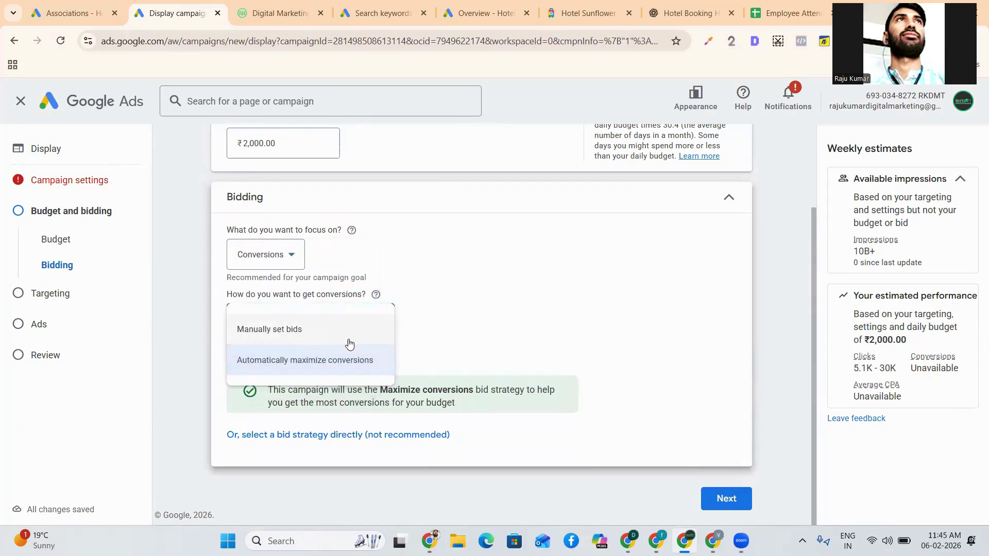
{"action": "left_click", "coordinate": [349, 332]}
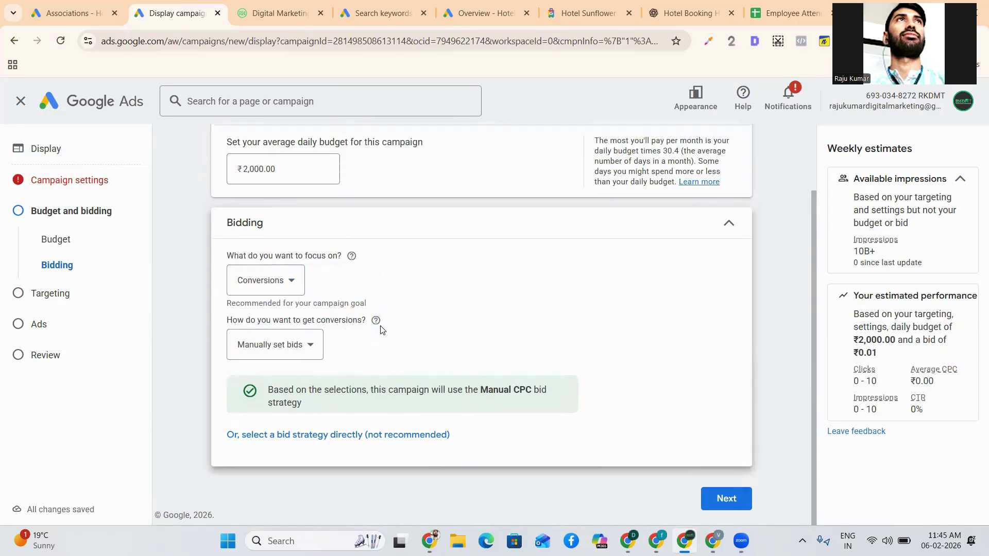
Step: Select a bid strategy directly, reviewing the automated and manual strategies and choosing Maximize clicks
{"action": "left_click", "coordinate": [361, 436]}
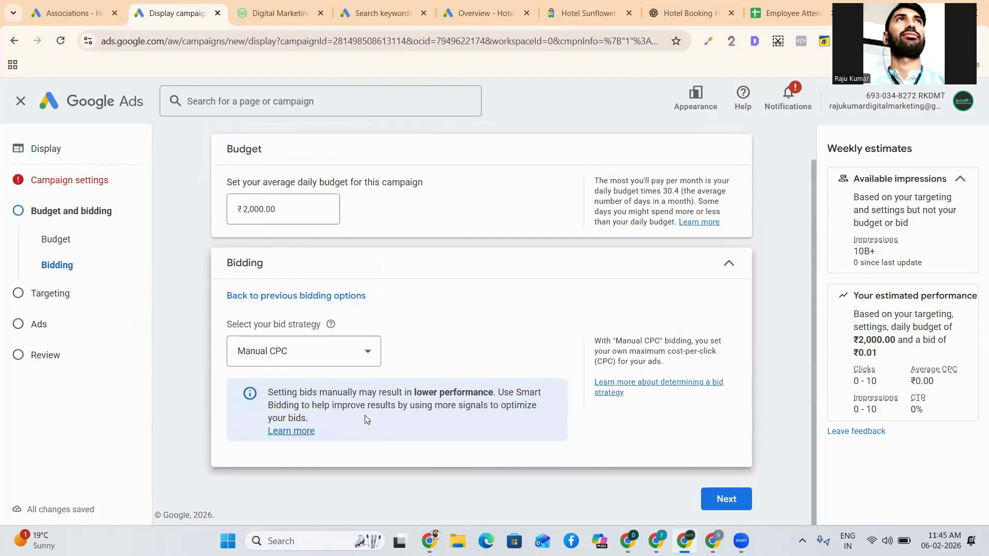
{"action": "left_click", "coordinate": [325, 347]}
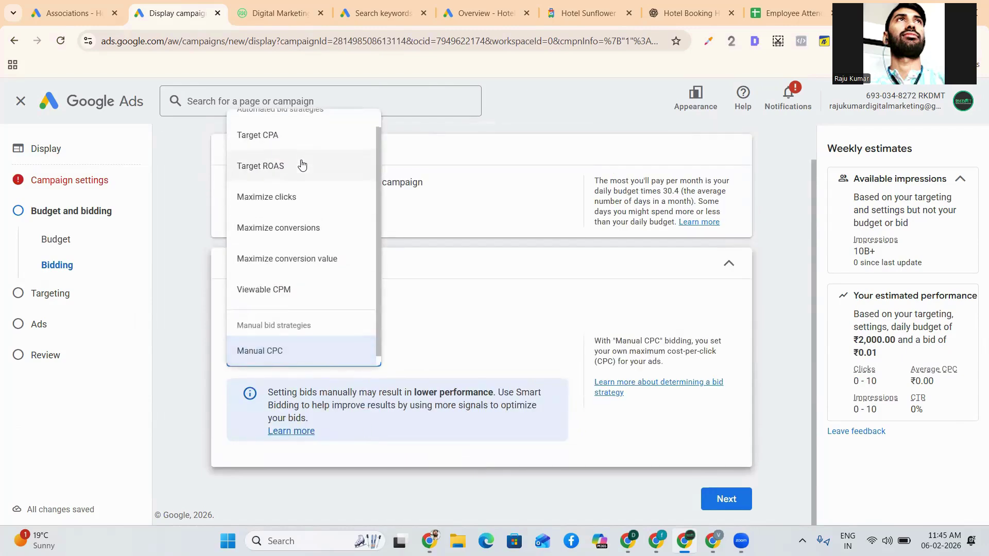
{"action": "scroll", "coordinate": [304, 144], "scroll_direction": "up", "scroll_amount": 1}
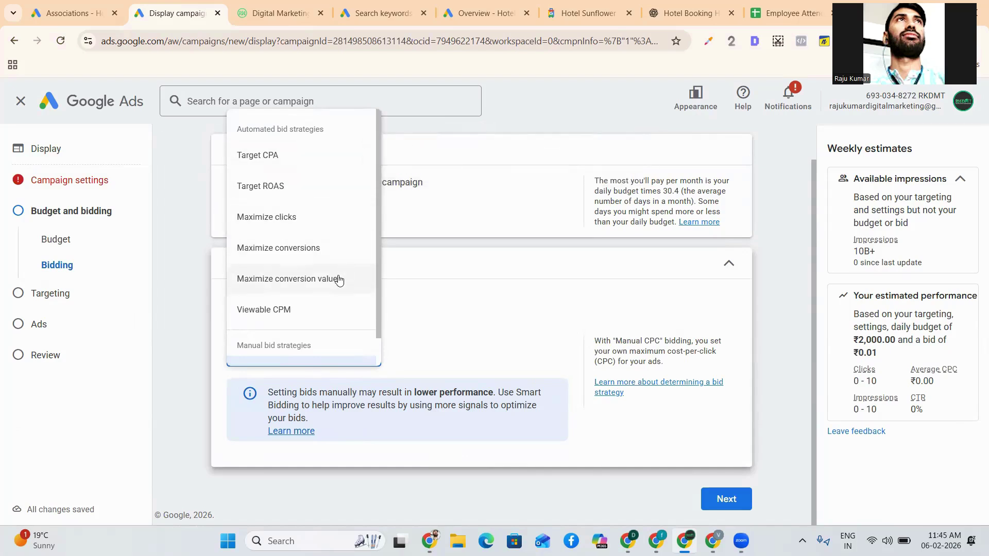
{"action": "scroll", "coordinate": [337, 286], "scroll_direction": "down", "scroll_amount": 1}
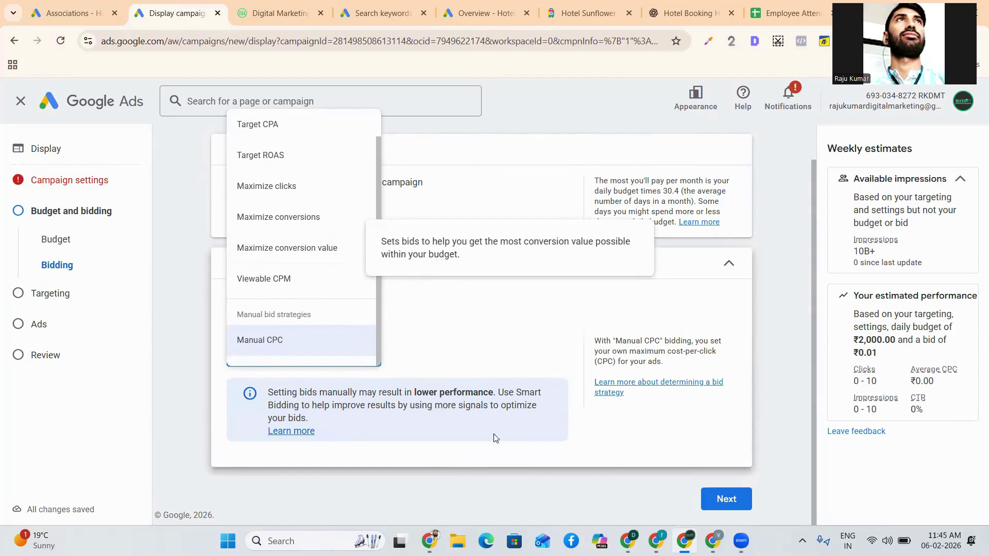
{"action": "scroll", "coordinate": [292, 216], "scroll_direction": "up", "scroll_amount": 1}
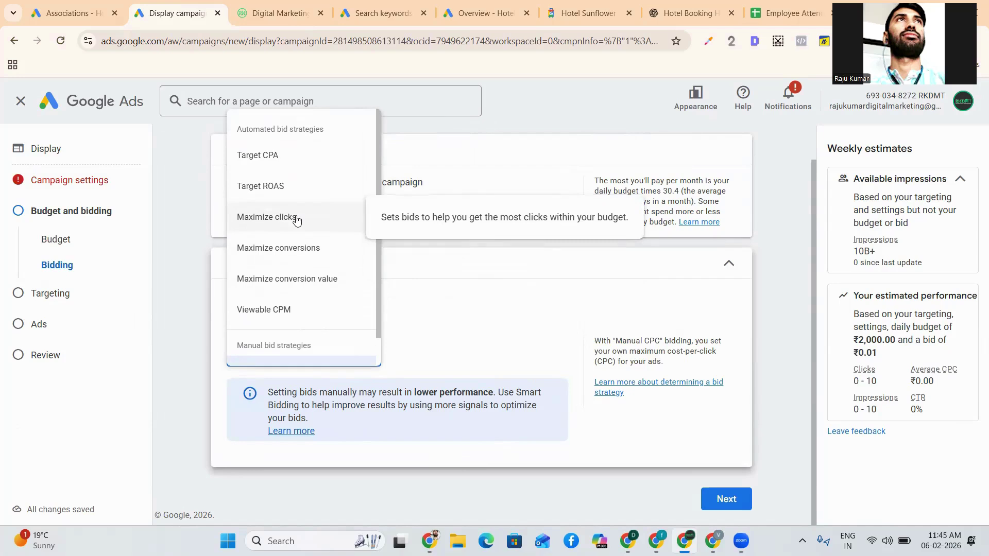
{"action": "left_click", "coordinate": [296, 219]}
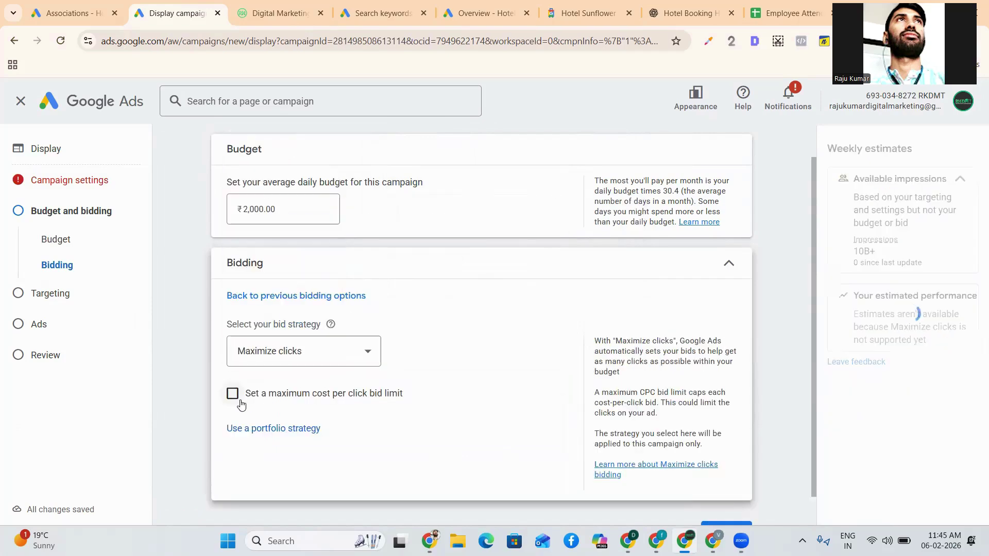
Step: Enable a maximum cost per click bid limit of ₹25 and continue to the targeting settings
{"action": "left_click", "coordinate": [233, 393]}
{"action": "left_click", "coordinate": [273, 454]}
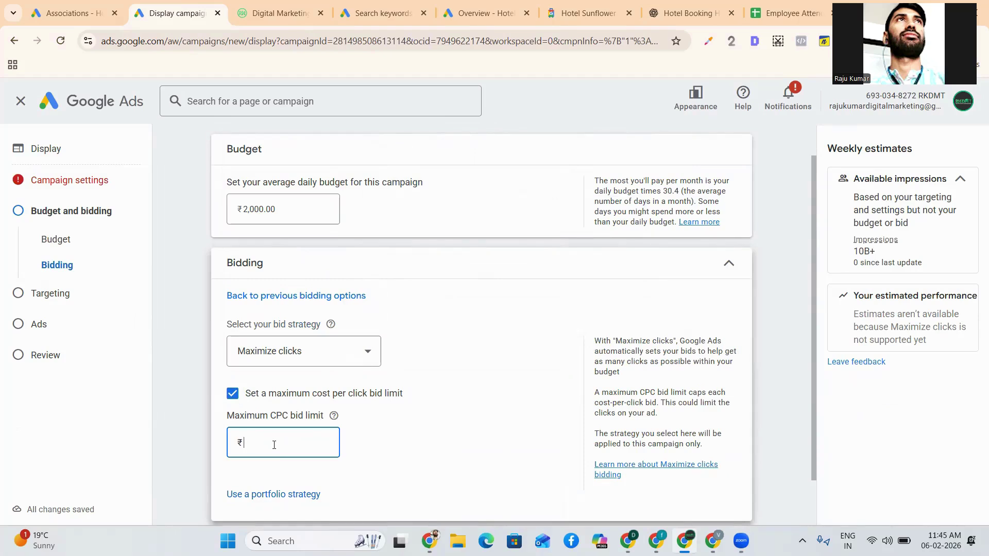
{"action": "left_click", "coordinate": [205, 390]}
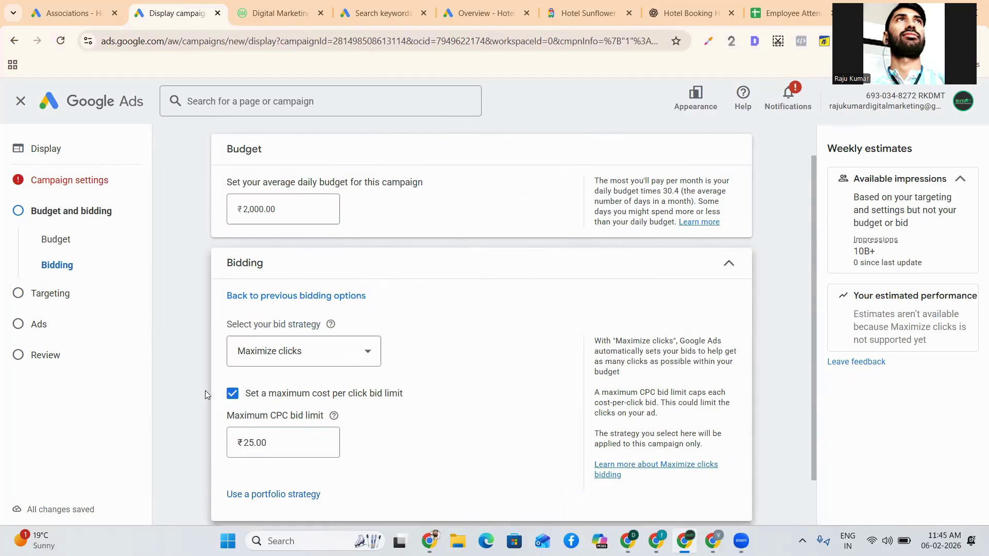
{"action": "scroll", "coordinate": [205, 391], "scroll_direction": "down", "scroll_amount": 1}
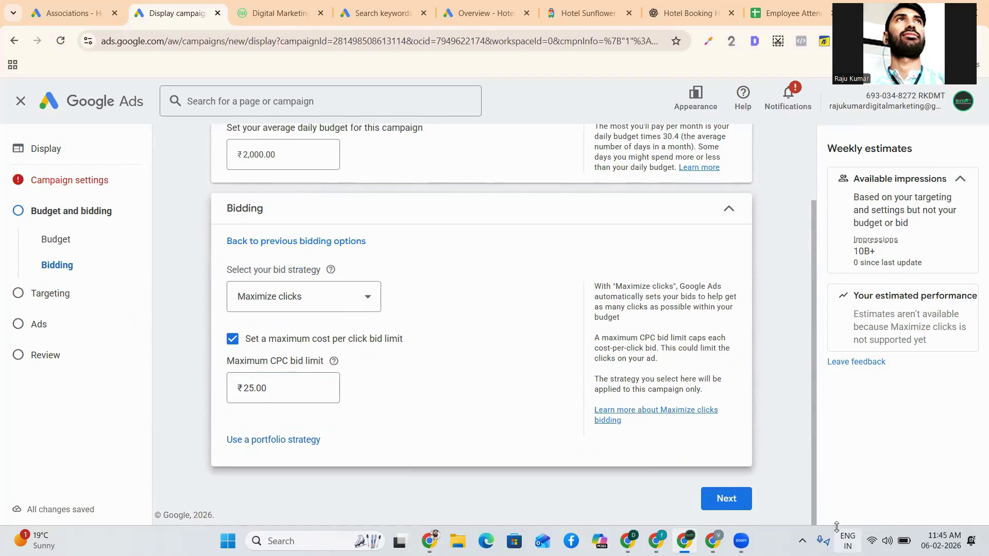
{"action": "left_click", "coordinate": [740, 502]}
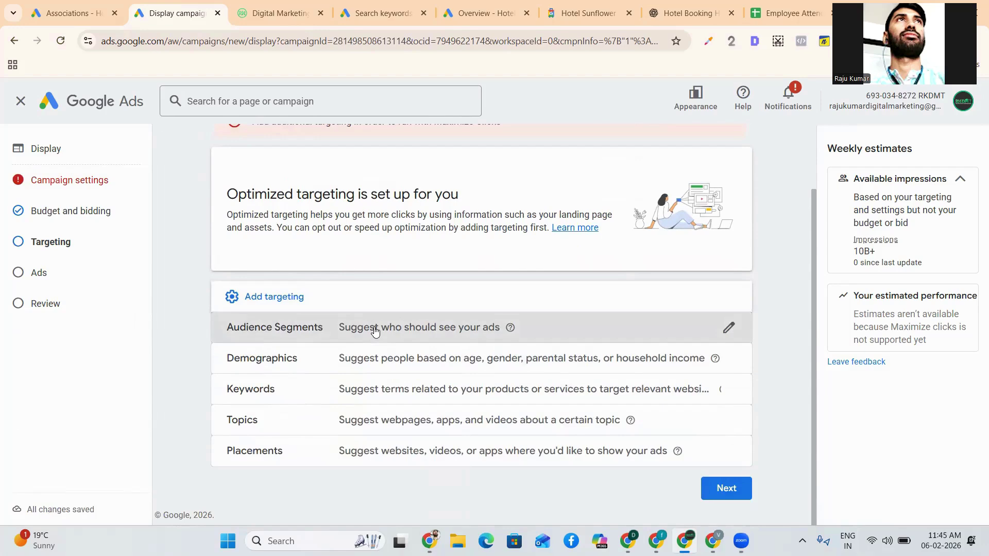
Step: Add audience segment targeting and select all the recent and suggested segments
{"action": "left_click", "coordinate": [373, 330]}
{"action": "scroll", "coordinate": [373, 325], "scroll_direction": "down", "scroll_amount": 1}
{"action": "scroll", "coordinate": [197, 297], "scroll_direction": "down", "scroll_amount": 2}
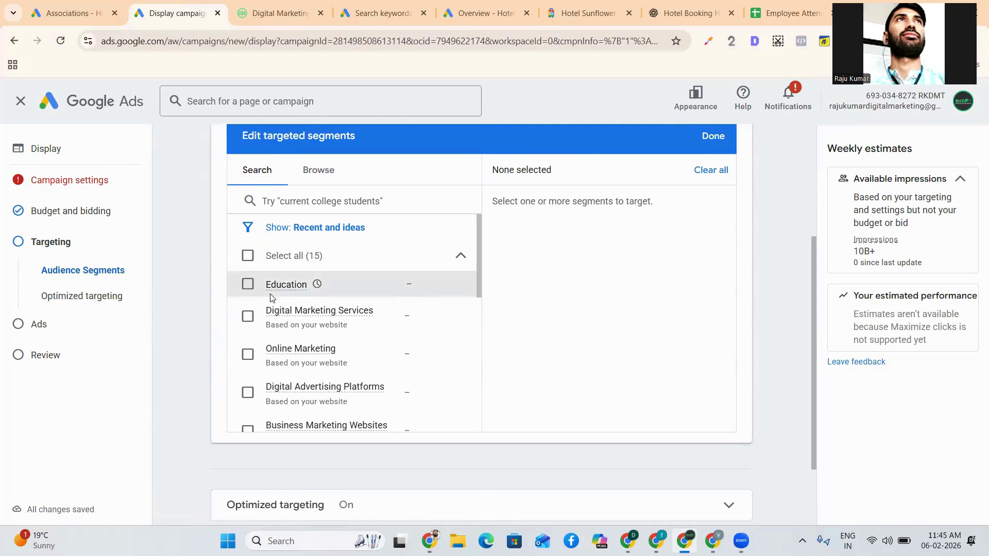
{"action": "scroll", "coordinate": [271, 298], "scroll_direction": "down", "scroll_amount": 1}
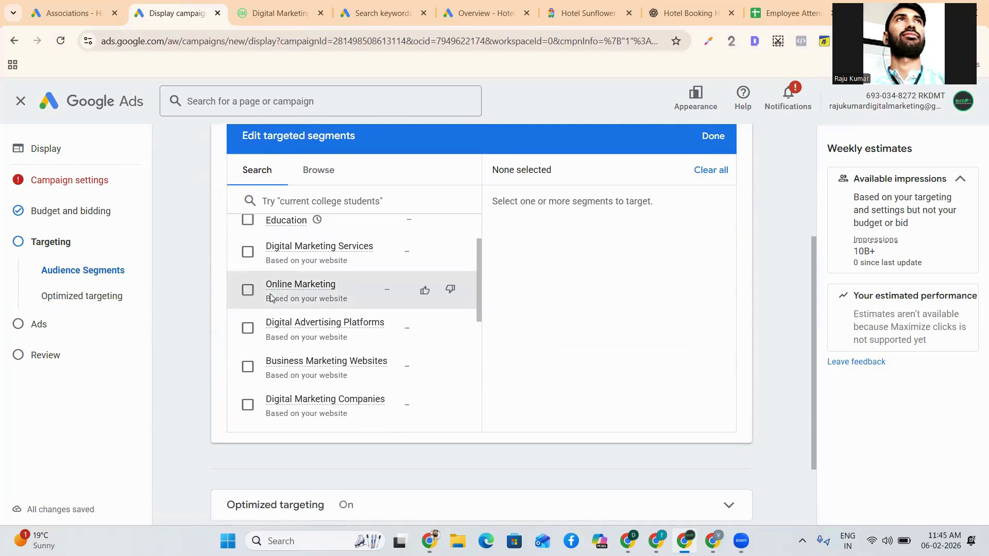
{"action": "scroll", "coordinate": [271, 298], "scroll_direction": "up", "scroll_amount": 1}
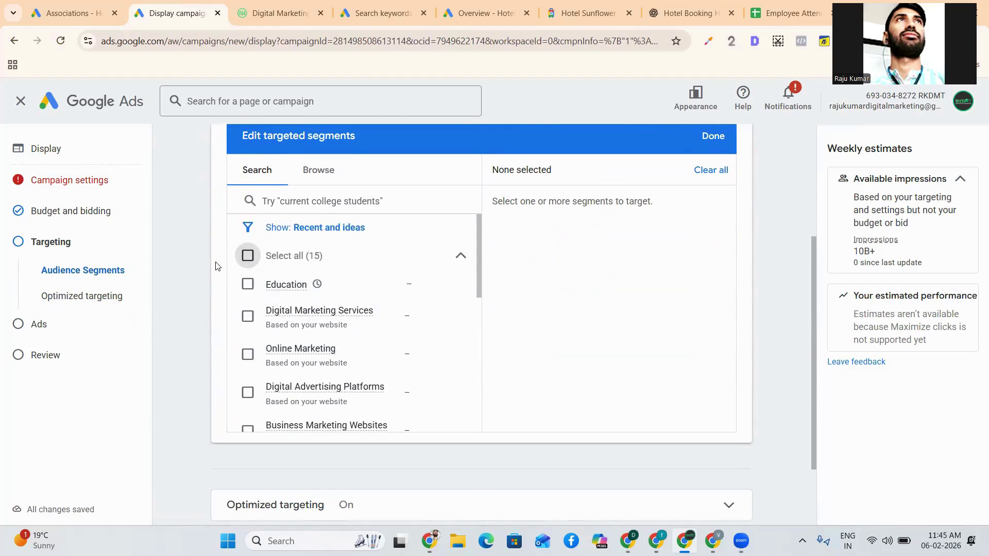
{"action": "left_click", "coordinate": [247, 256]}
Step: Add demographic targeting and exclude the 55 - 64, 65+ and Unknown age groups
{"action": "scroll", "coordinate": [387, 458], "scroll_direction": "down", "scroll_amount": 2}
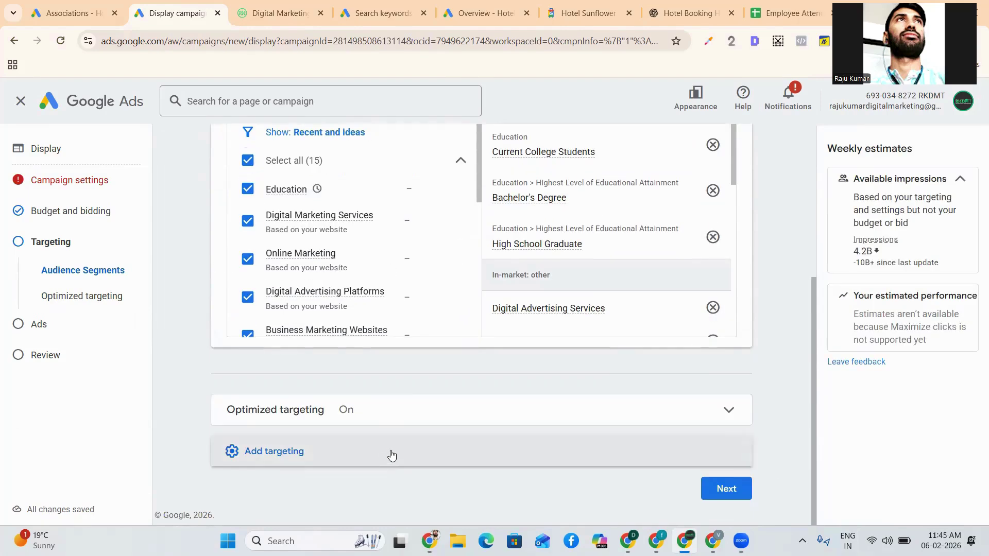
{"action": "left_click", "coordinate": [381, 443]}
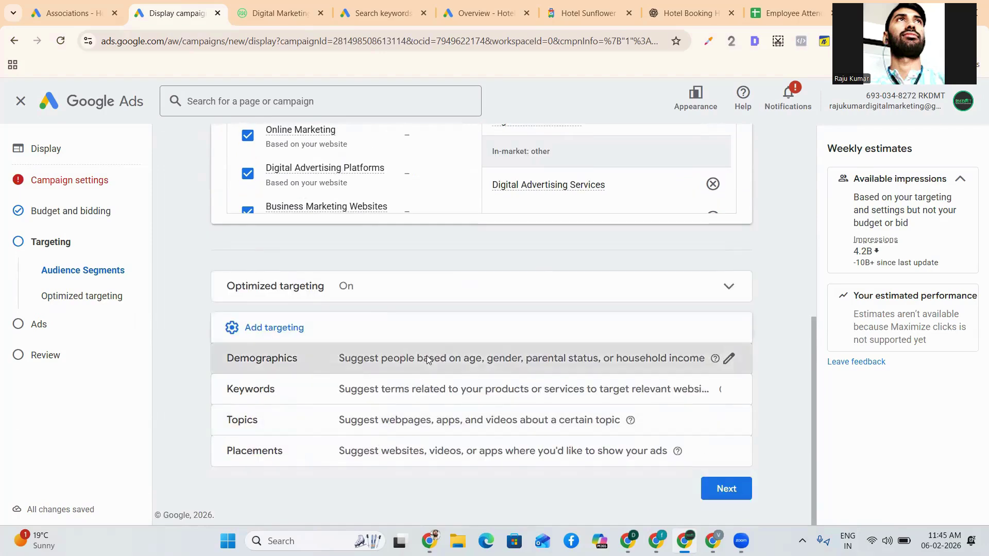
{"action": "left_click", "coordinate": [427, 360]}
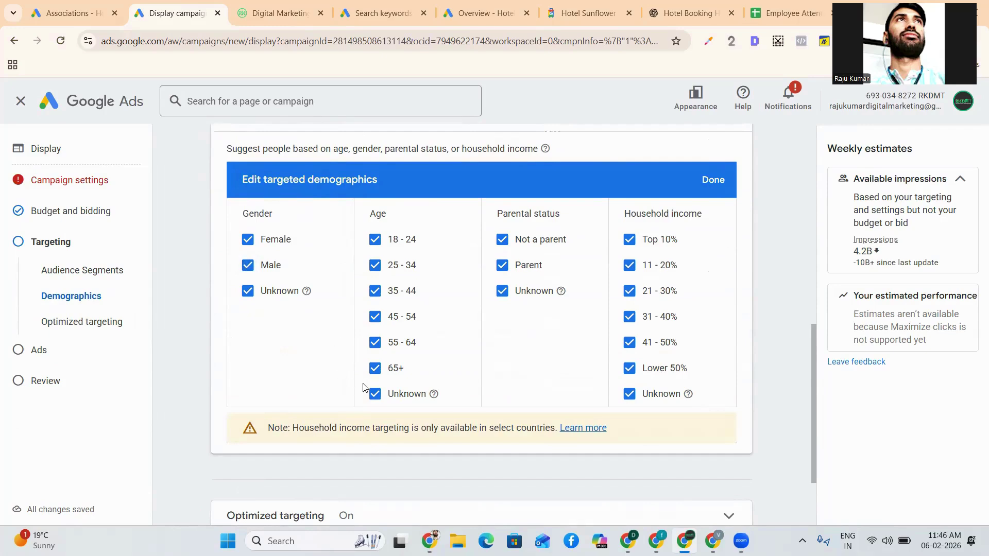
{"action": "left_click", "coordinate": [375, 393]}
{"action": "left_click", "coordinate": [375, 367]}
{"action": "left_click", "coordinate": [374, 342]}
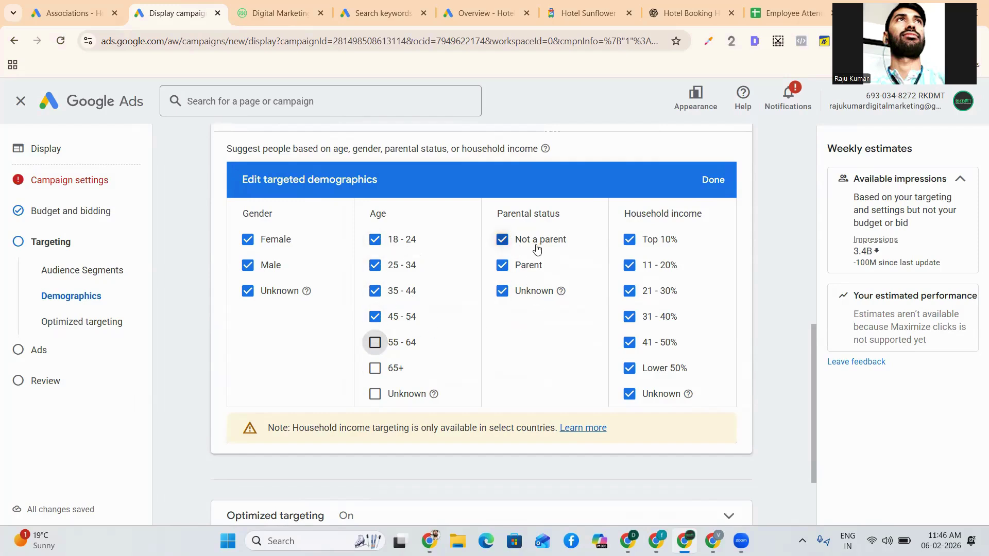
Step: Exclude Unknown parental status and the Lower 50% and Unknown household incomes from the targeted demographics
{"action": "left_click", "coordinate": [502, 291]}
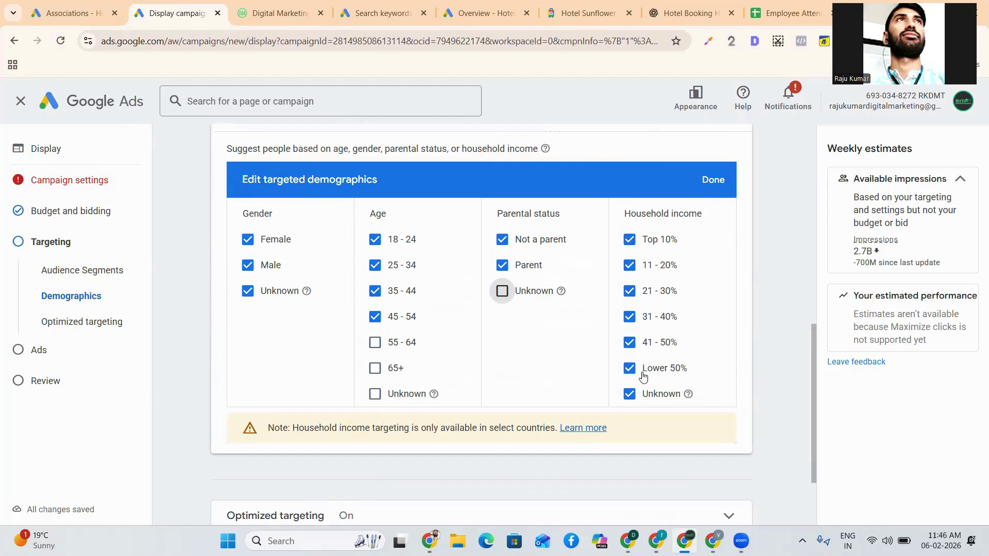
{"action": "left_click", "coordinate": [629, 393]}
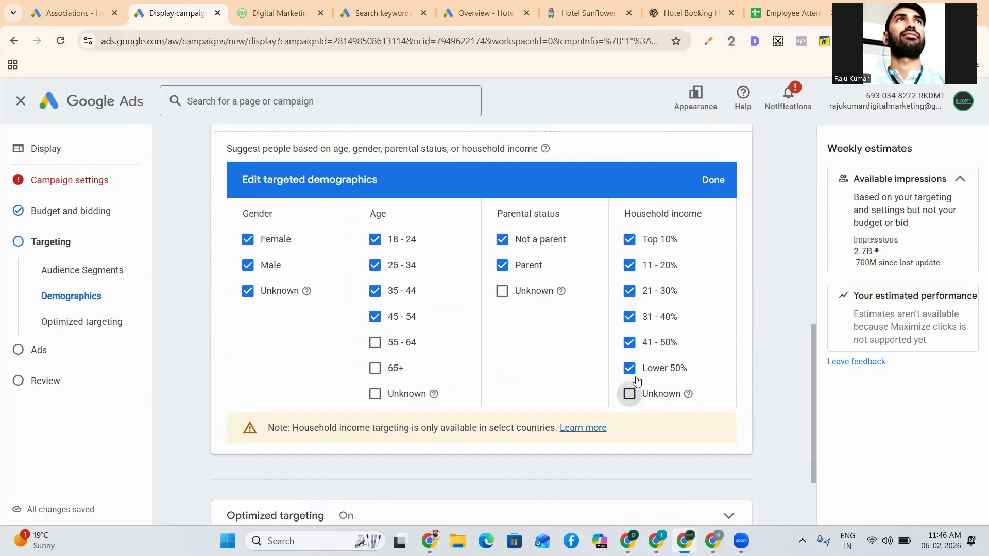
{"action": "left_click", "coordinate": [630, 369]}
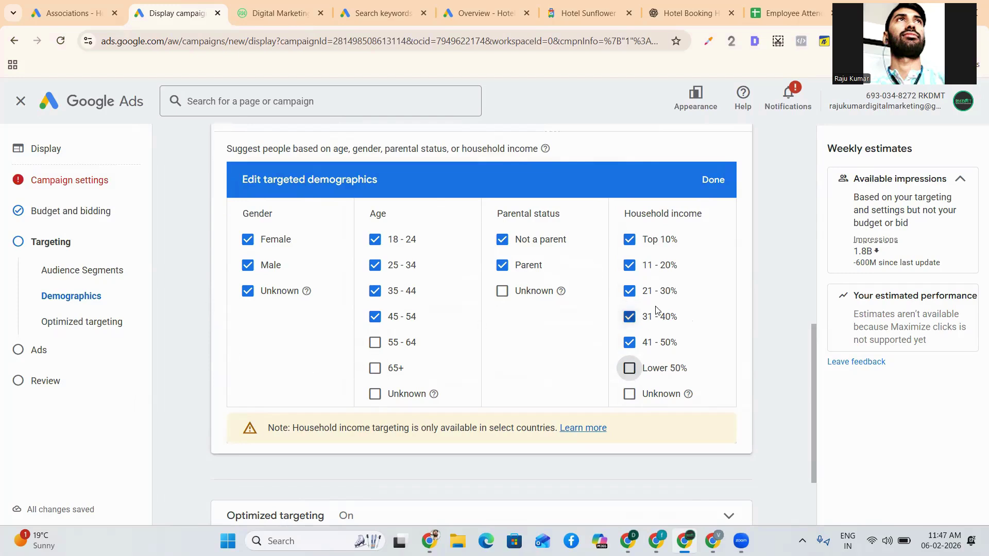
Step: Add keyword targeting and enter "digital marketing courses" as the first keyword
{"action": "scroll", "coordinate": [736, 325], "scroll_direction": "down", "scroll_amount": 2}
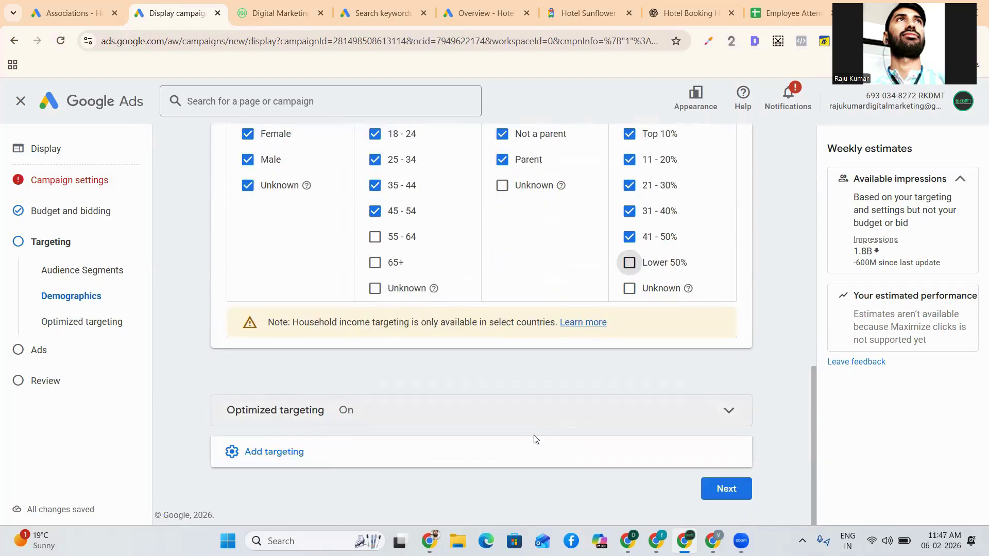
{"action": "left_click", "coordinate": [527, 450]}
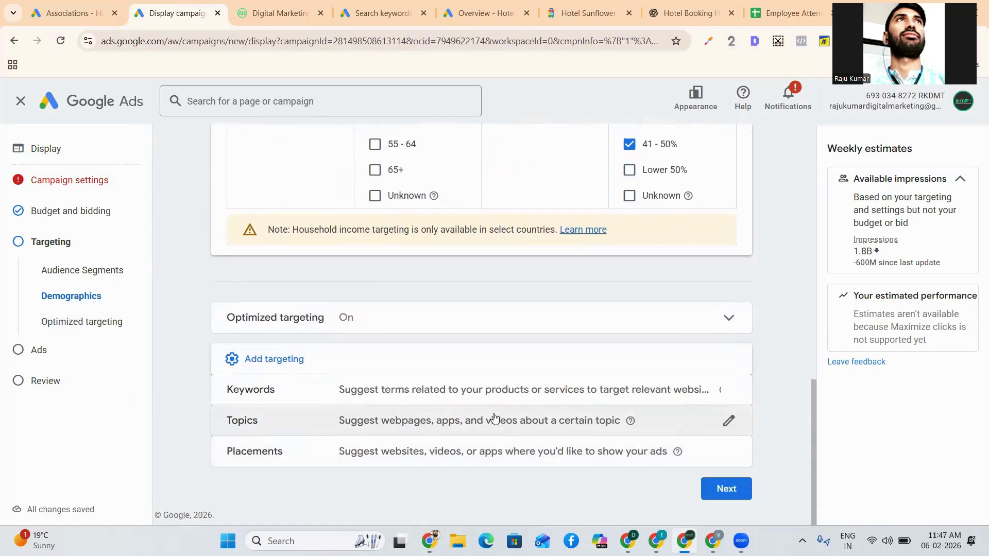
{"action": "left_click", "coordinate": [475, 377]}
{"action": "scroll", "coordinate": [475, 377], "scroll_direction": "down", "scroll_amount": 7}
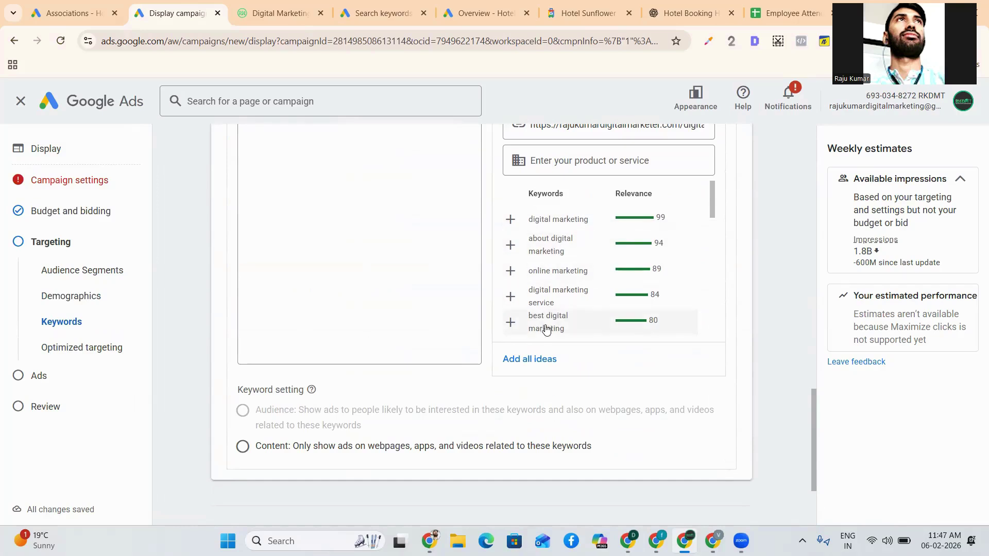
{"action": "scroll", "coordinate": [319, 258], "scroll_direction": "up", "scroll_amount": 2}
{"action": "left_click", "coordinate": [322, 254]}
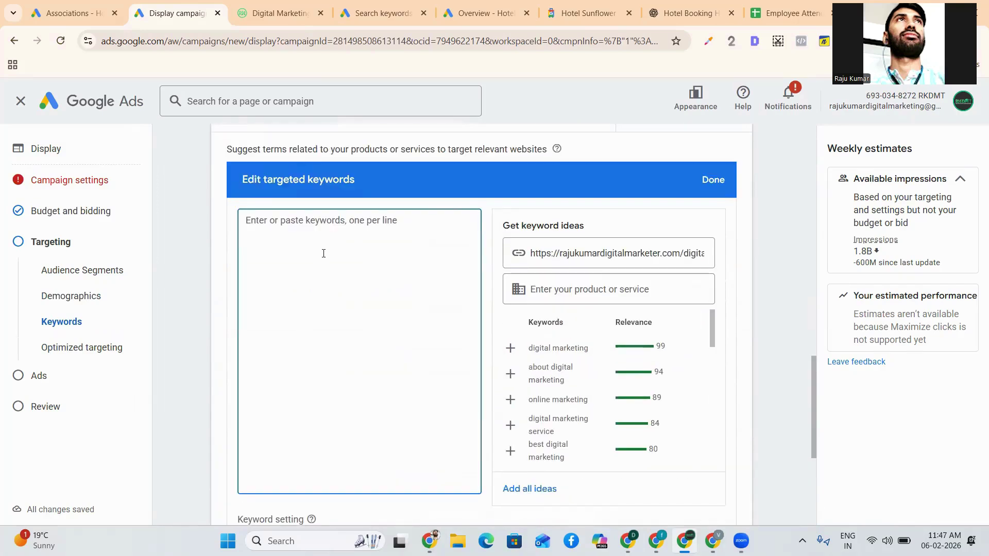
{"action": "type", "text": "digital ma"}
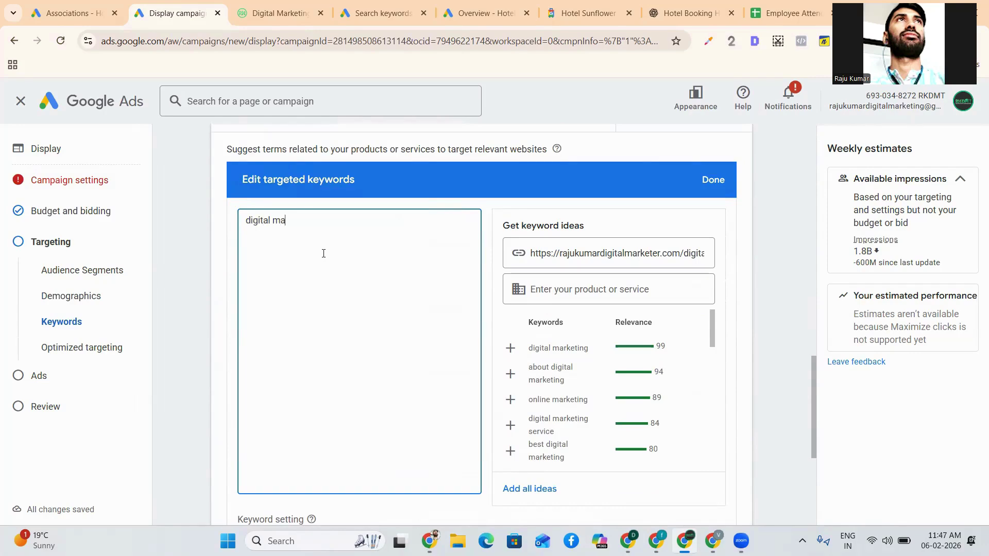
{"action": "type", "text": "rketing courses"}
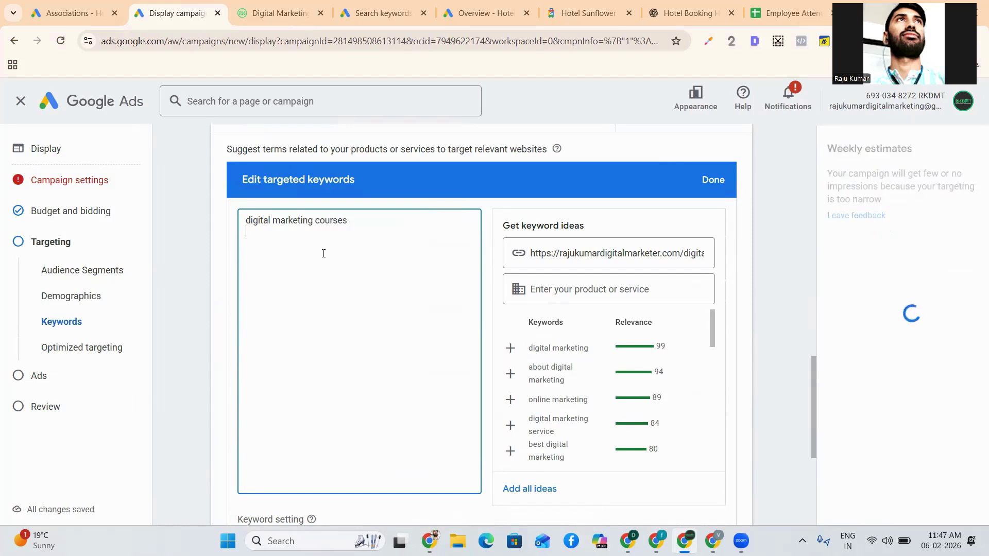
Step: Enter "digital marketing institute in delhi" as a second targeted keyword on its own line
{"action": "type", "text": "arketing "}
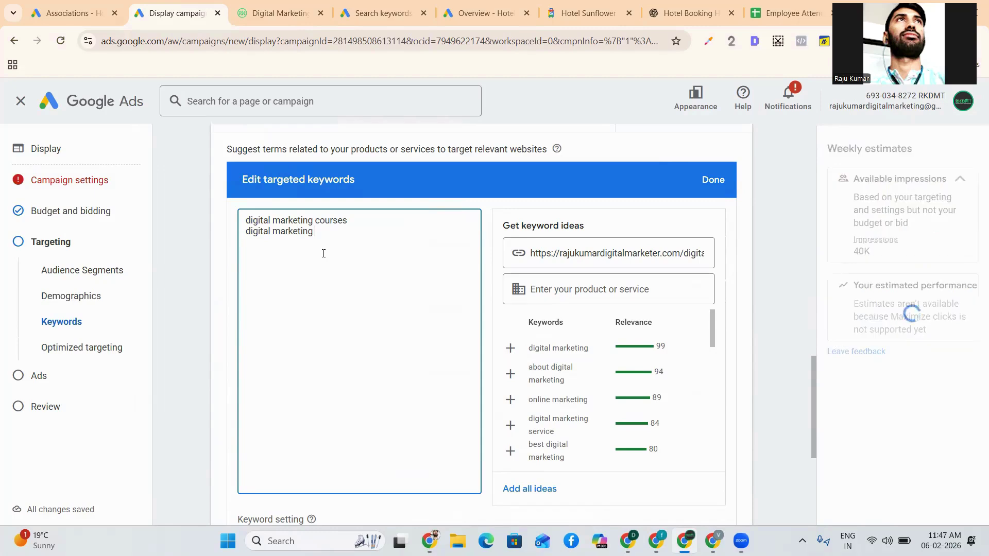
{"action": "type", "text": "insittute"}
{"action": "key", "text": "BackSpace"}
{"action": "key", "text": "BackSpace"}
{"action": "key", "text": "BackSpace"}
{"action": "key", "text": "BackSpace"}
{"action": "key", "text": "BackSpace"}
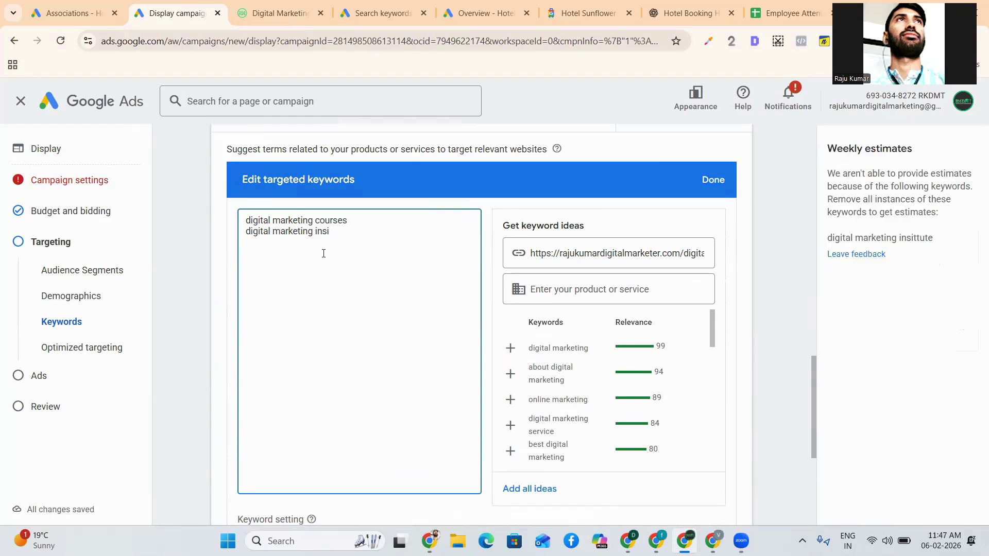
{"action": "key", "text": "BackSpace"}
{"action": "type", "text": "titute in delhi"}
Step: Examine the Audience and Content keyword settings and the remaining targeting types that can be added
{"action": "scroll", "coordinate": [216, 272], "scroll_direction": "down", "scroll_amount": 5}
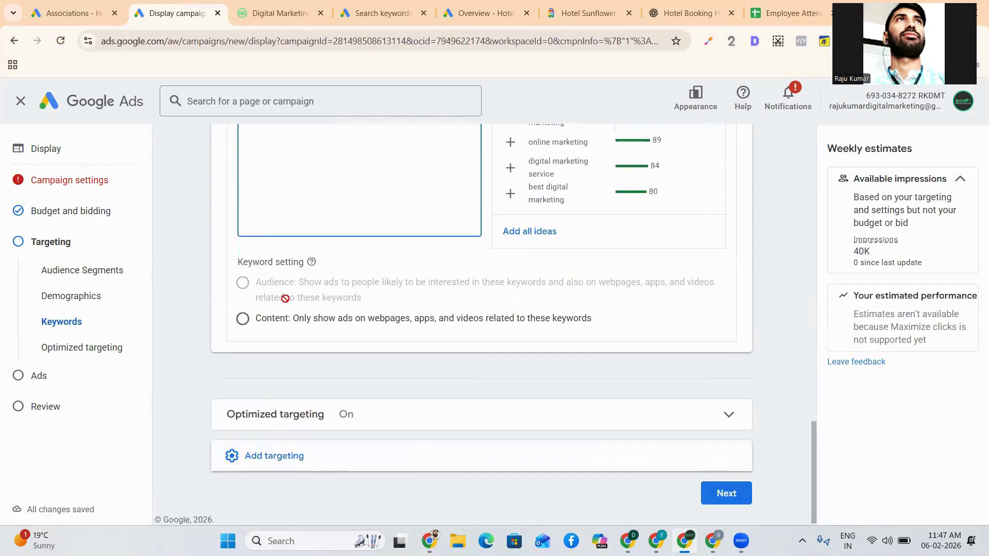
{"action": "left_click", "coordinate": [328, 456]}
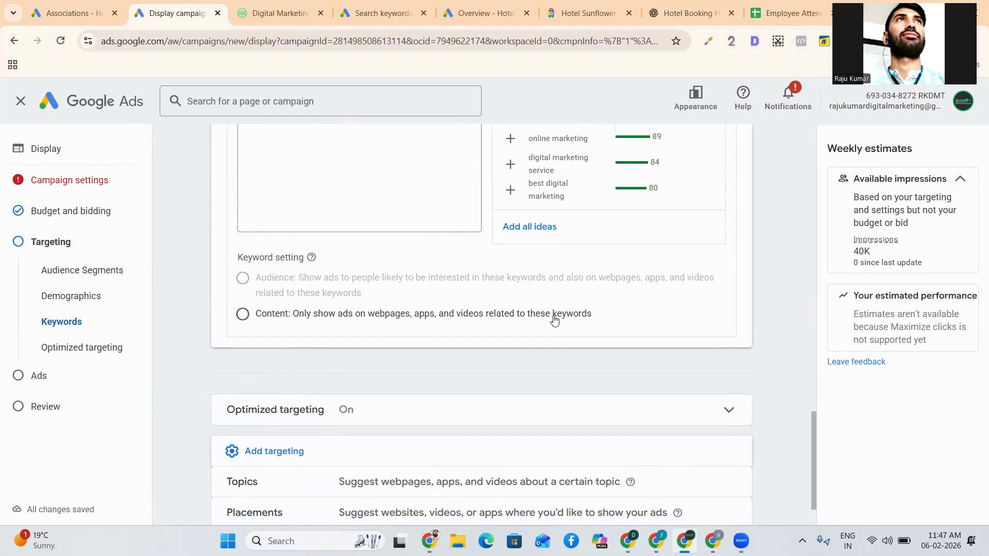
{"action": "scroll", "coordinate": [515, 334], "scroll_direction": "up", "scroll_amount": 5}
{"action": "scroll", "coordinate": [443, 384], "scroll_direction": "down", "scroll_amount": 4}
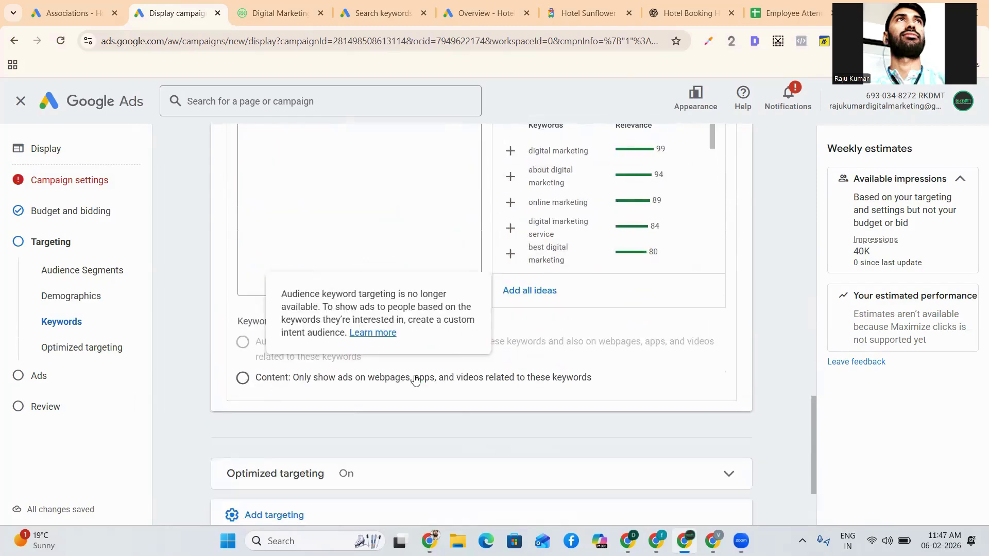
{"action": "scroll", "coordinate": [359, 394], "scroll_direction": "down", "scroll_amount": 1}
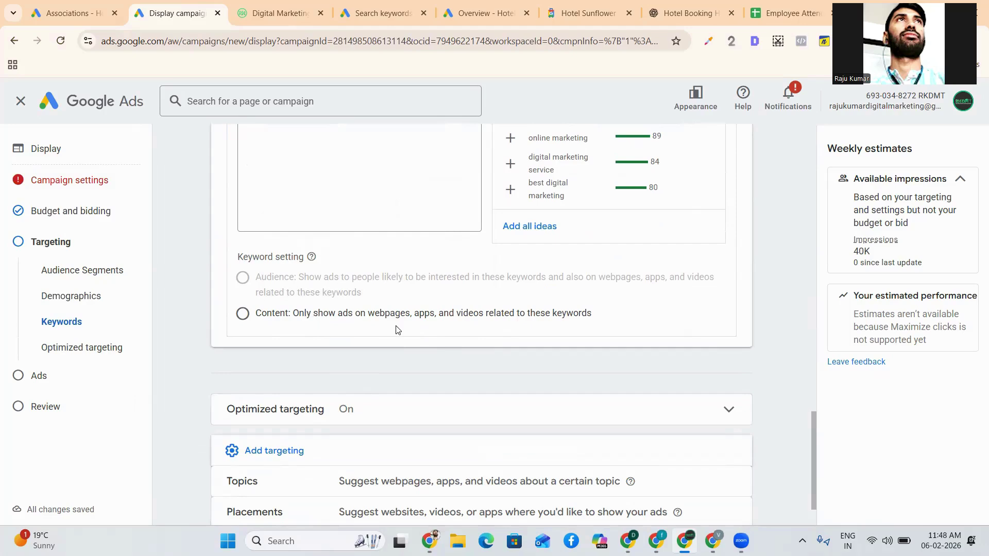
Step: Add topic targeting to the ad group and select Online Media under Arts & Entertainment
{"action": "scroll", "coordinate": [509, 258], "scroll_direction": "up", "scroll_amount": 5}
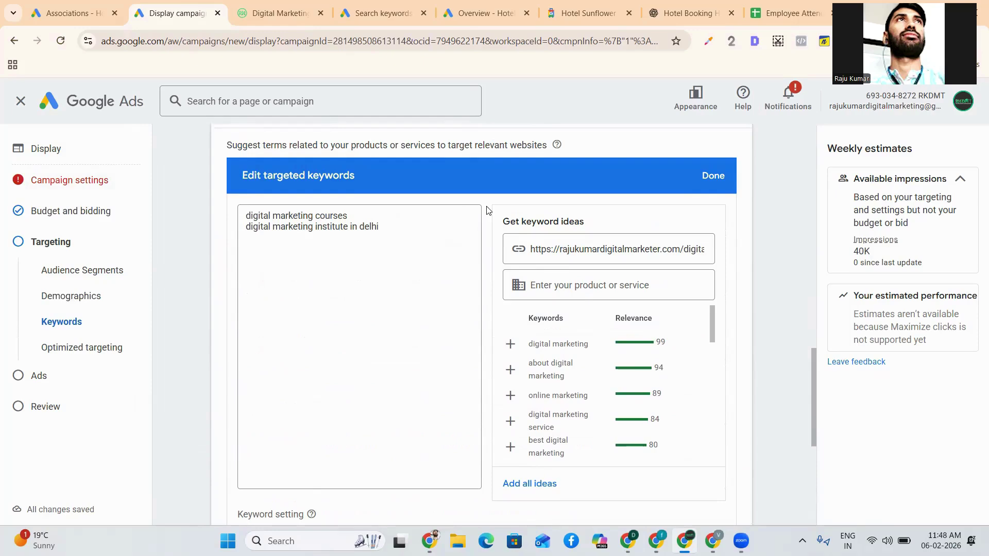
{"action": "scroll", "coordinate": [488, 210], "scroll_direction": "down", "scroll_amount": 6}
{"action": "mouse_move", "coordinate": [377, 219]}
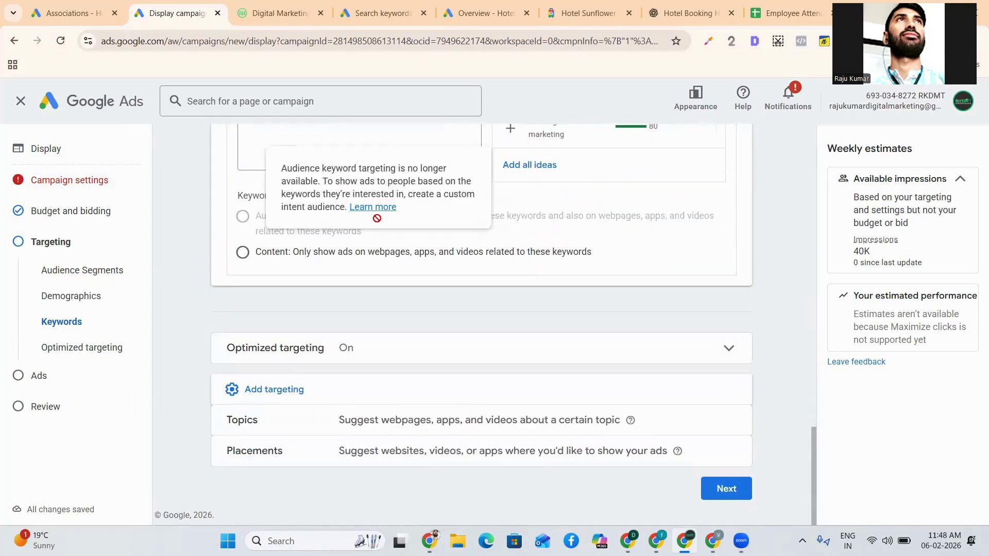
{"action": "left_click", "coordinate": [441, 431]}
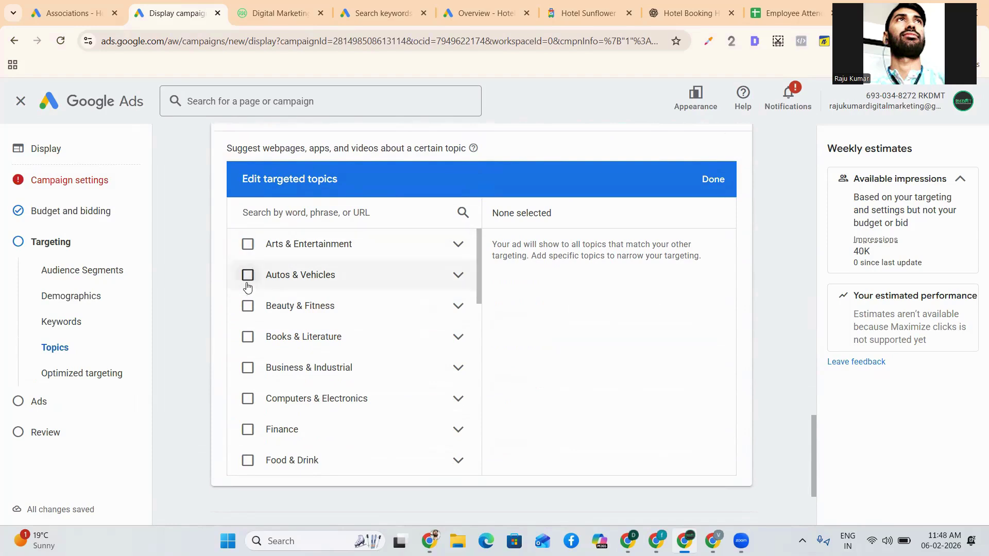
{"action": "left_click", "coordinate": [457, 244]}
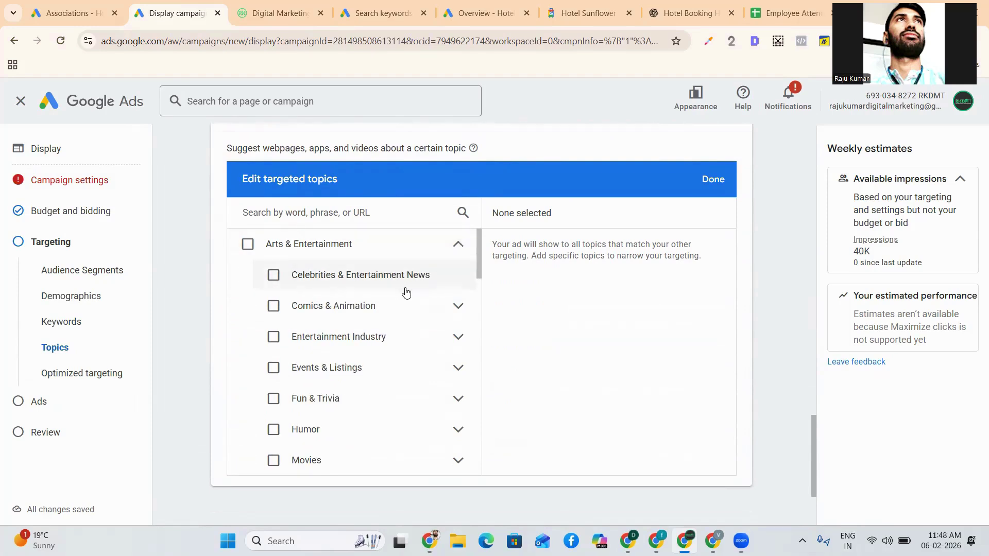
{"action": "scroll", "coordinate": [404, 292], "scroll_direction": "down", "scroll_amount": 1}
{"action": "scroll", "coordinate": [396, 336], "scroll_direction": "down", "scroll_amount": 3}
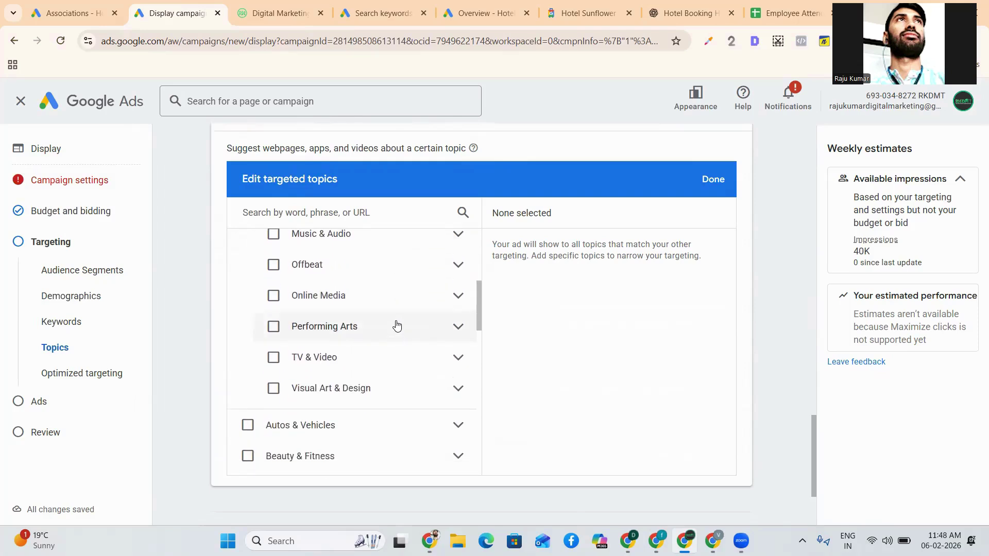
{"action": "left_click", "coordinate": [274, 297]}
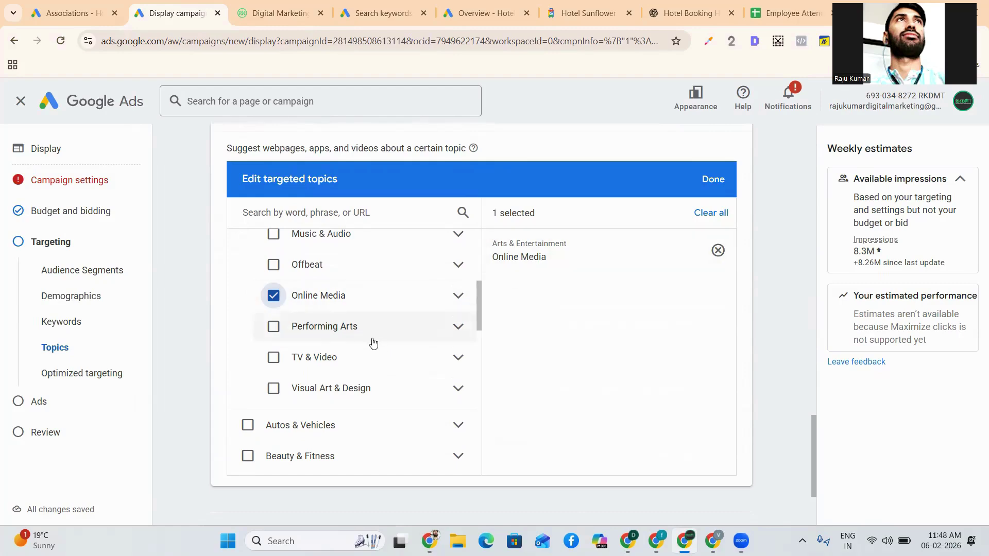
{"action": "scroll", "coordinate": [238, 345], "scroll_direction": "down", "scroll_amount": 1}
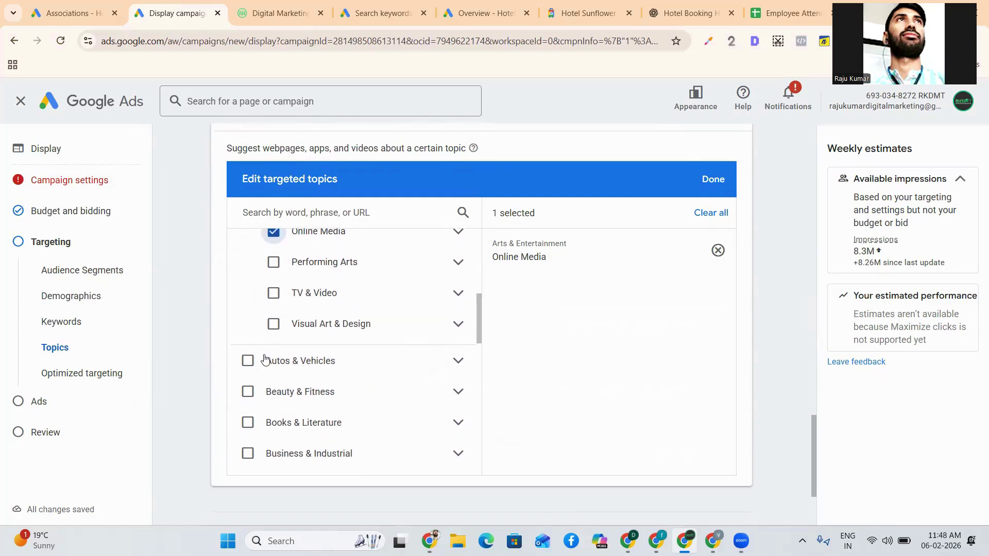
{"action": "left_click", "coordinate": [278, 349]}
{"action": "scroll", "coordinate": [281, 355], "scroll_direction": "down", "scroll_amount": 2}
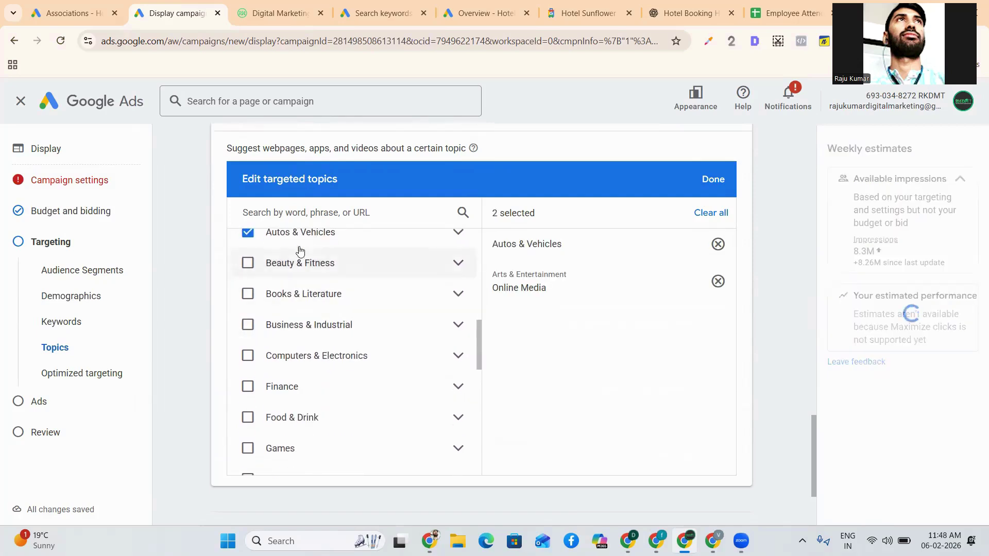
{"action": "left_click", "coordinate": [270, 236]}
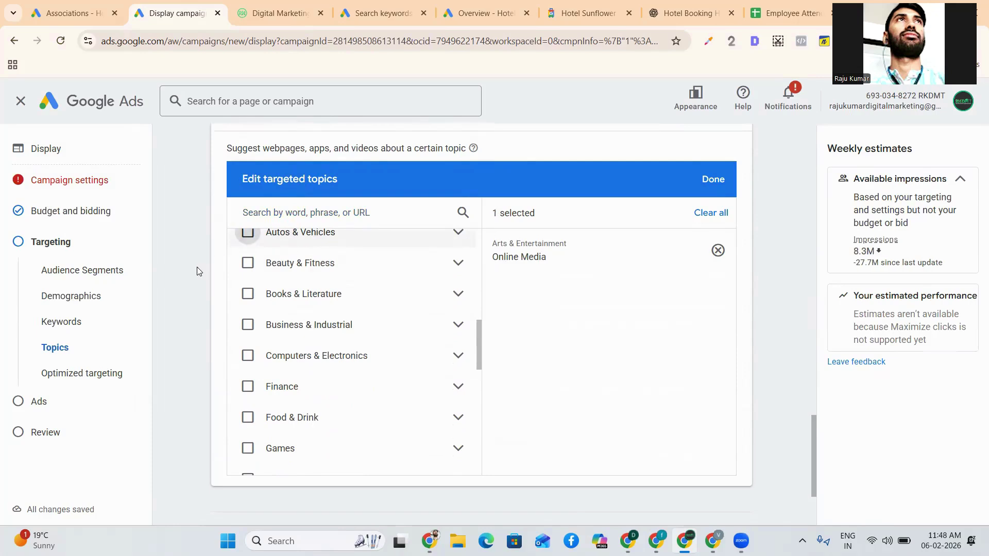
Step: Examine the list of topic categories and the Arts & Entertainment subtopics alongside the current selection
{"action": "scroll", "coordinate": [220, 259], "scroll_direction": "up", "scroll_amount": 1}
{"action": "scroll", "coordinate": [303, 325], "scroll_direction": "up", "scroll_amount": 1}
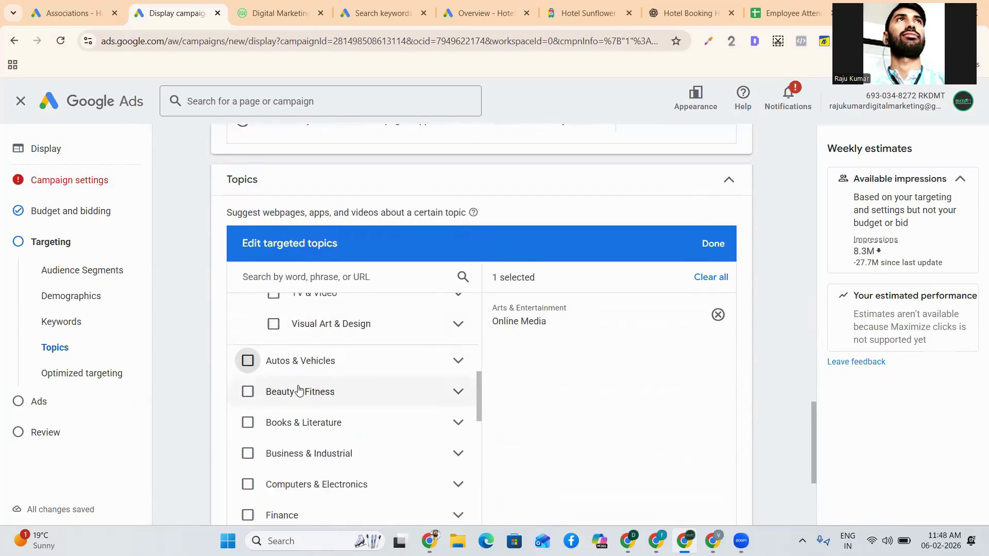
{"action": "scroll", "coordinate": [220, 382], "scroll_direction": "down", "scroll_amount": 1}
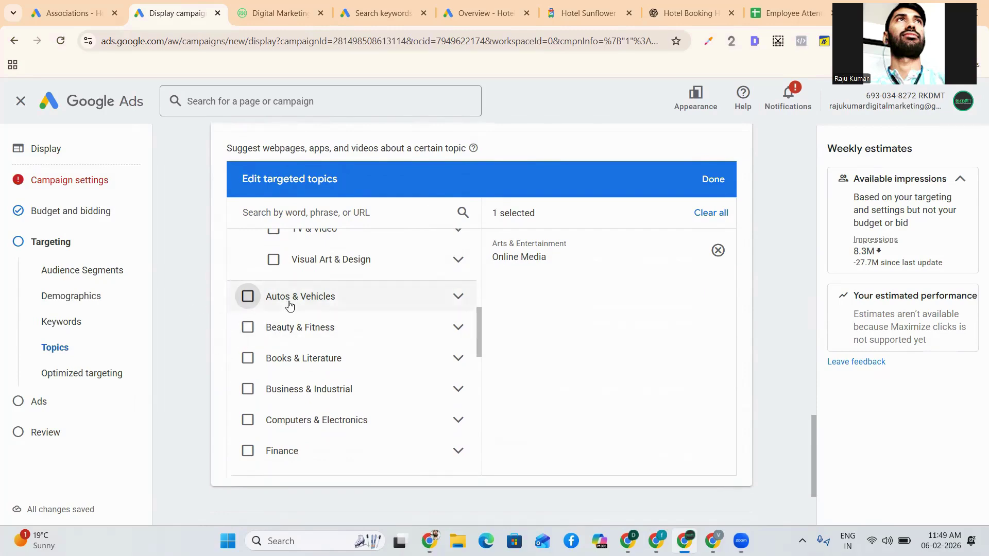
{"action": "scroll", "coordinate": [284, 334], "scroll_direction": "up", "scroll_amount": 5}
{"action": "scroll", "coordinate": [201, 288], "scroll_direction": "up", "scroll_amount": 3}
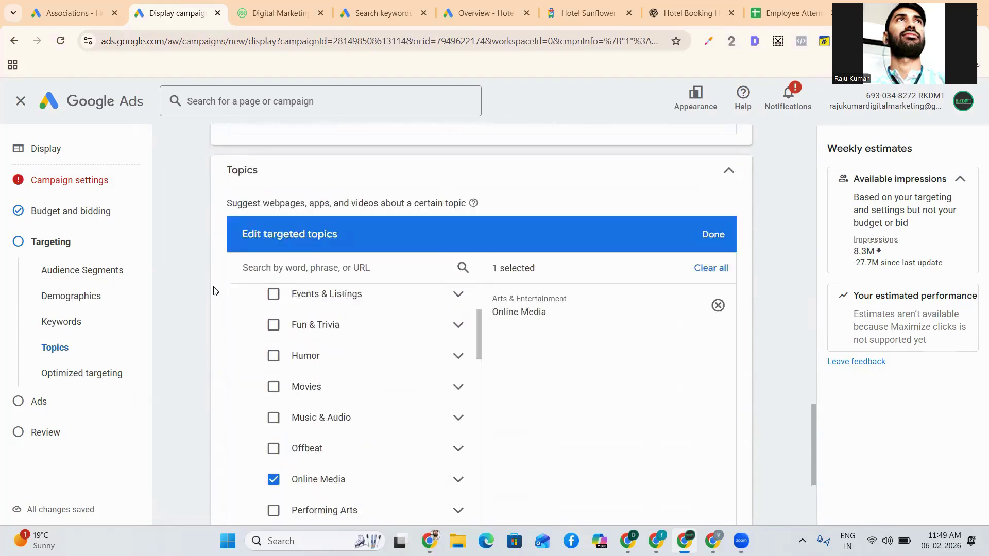
{"action": "scroll", "coordinate": [307, 388], "scroll_direction": "up", "scroll_amount": 3}
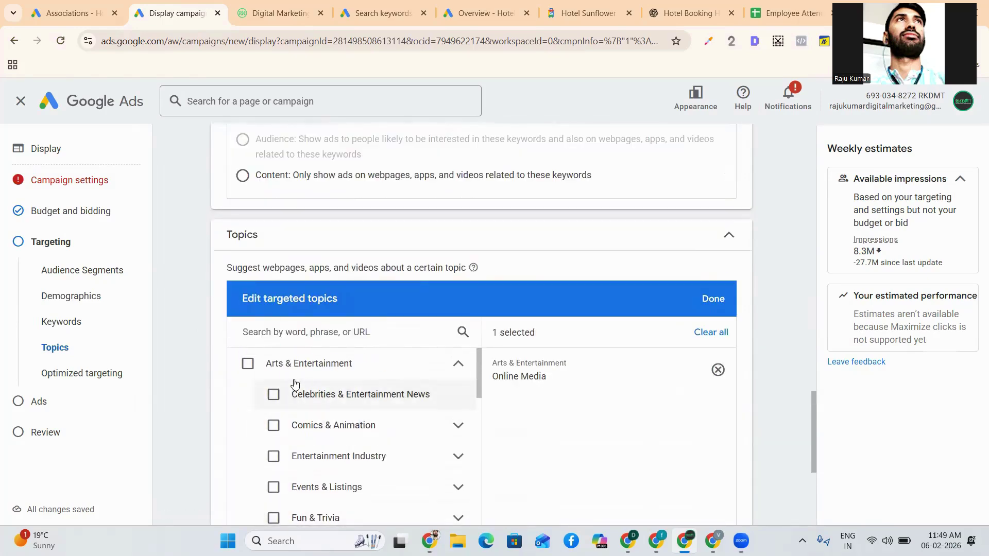
{"action": "scroll", "coordinate": [212, 375], "scroll_direction": "down", "scroll_amount": 1}
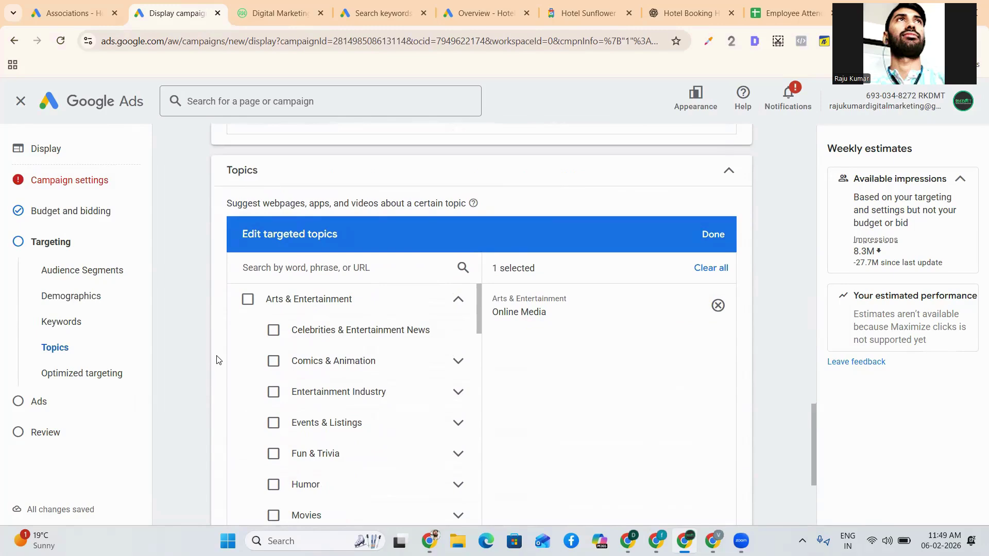
{"action": "scroll", "coordinate": [213, 353], "scroll_direction": "down", "scroll_amount": 2}
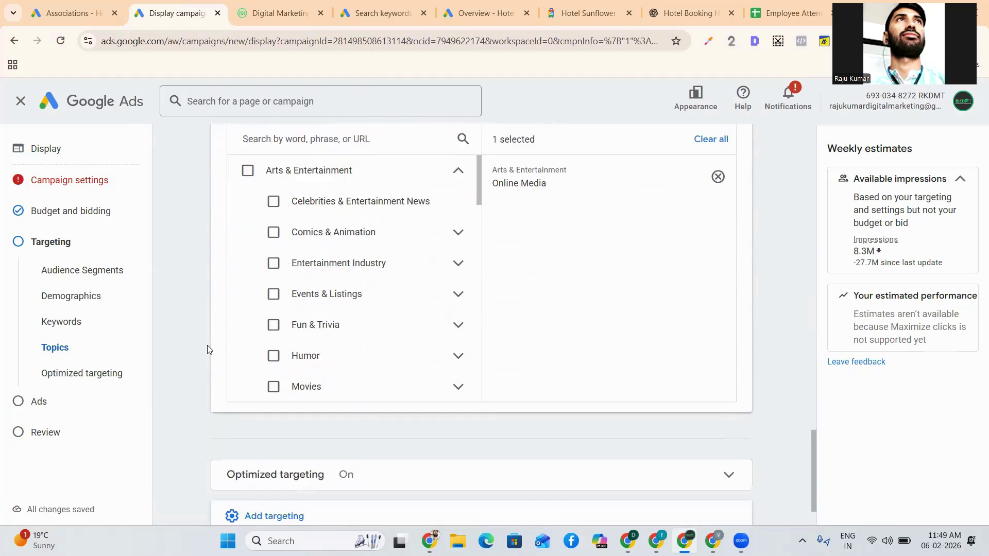
{"action": "scroll", "coordinate": [219, 232], "scroll_direction": "up", "scroll_amount": 1}
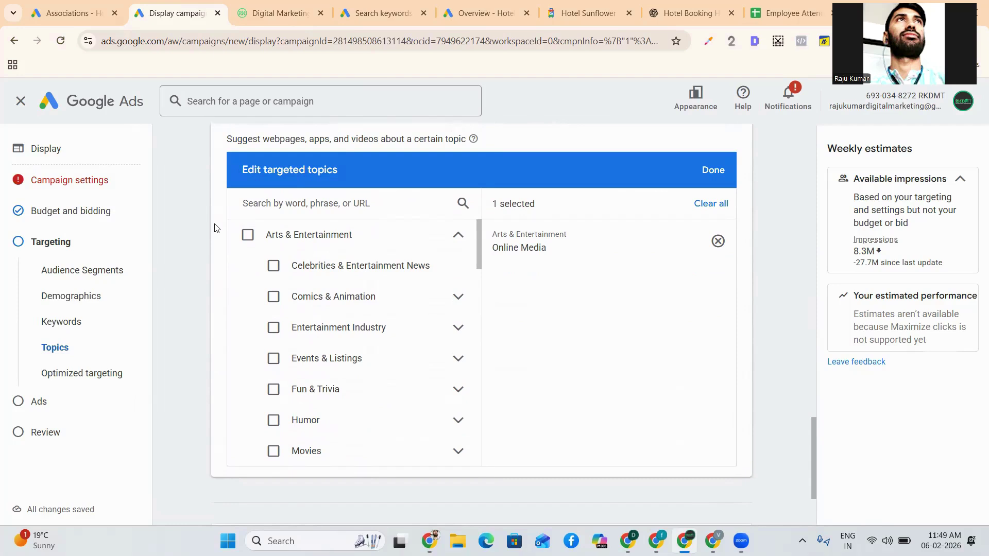
Step: Add the Business & Industrial and Books & Literature categories to the targeted topics
{"action": "scroll", "coordinate": [221, 283], "scroll_direction": "down", "scroll_amount": 1}
{"action": "scroll", "coordinate": [319, 285], "scroll_direction": "down", "scroll_amount": 4}
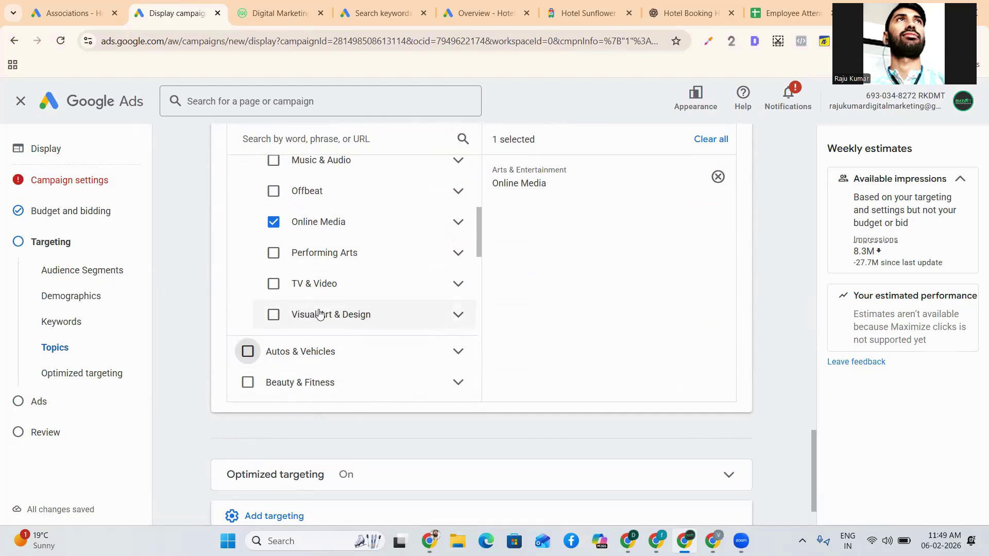
{"action": "scroll", "coordinate": [320, 315], "scroll_direction": "down", "scroll_amount": 3}
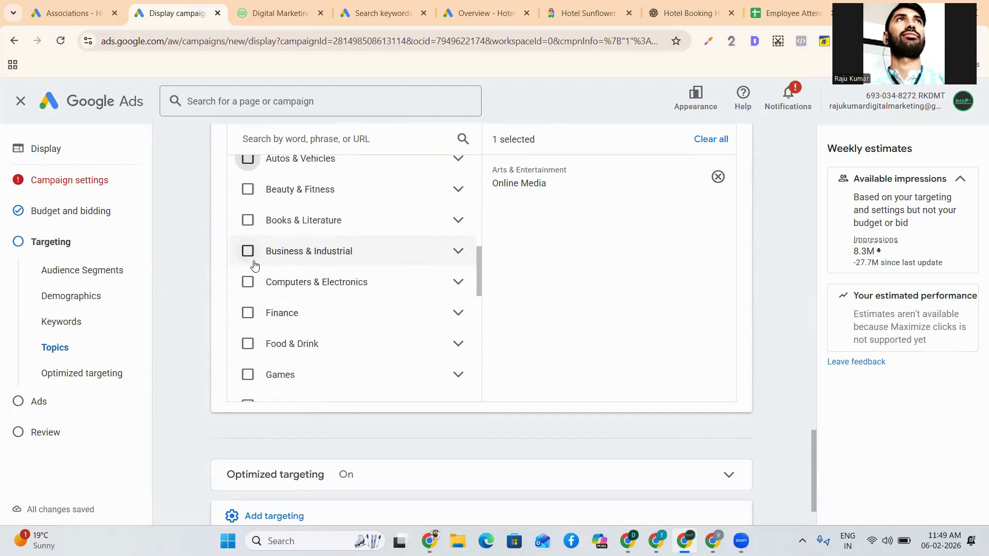
{"action": "left_click", "coordinate": [248, 251]}
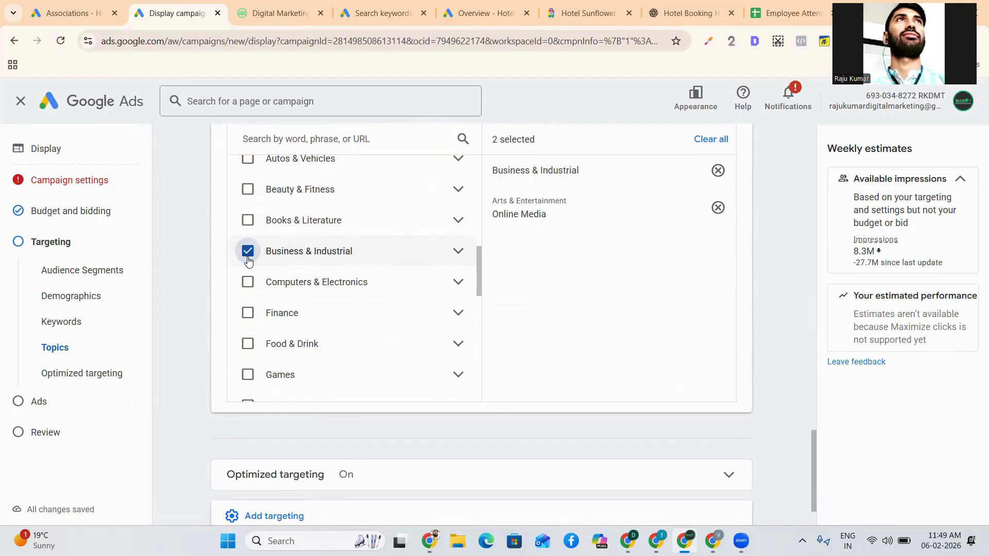
{"action": "left_click", "coordinate": [248, 222]}
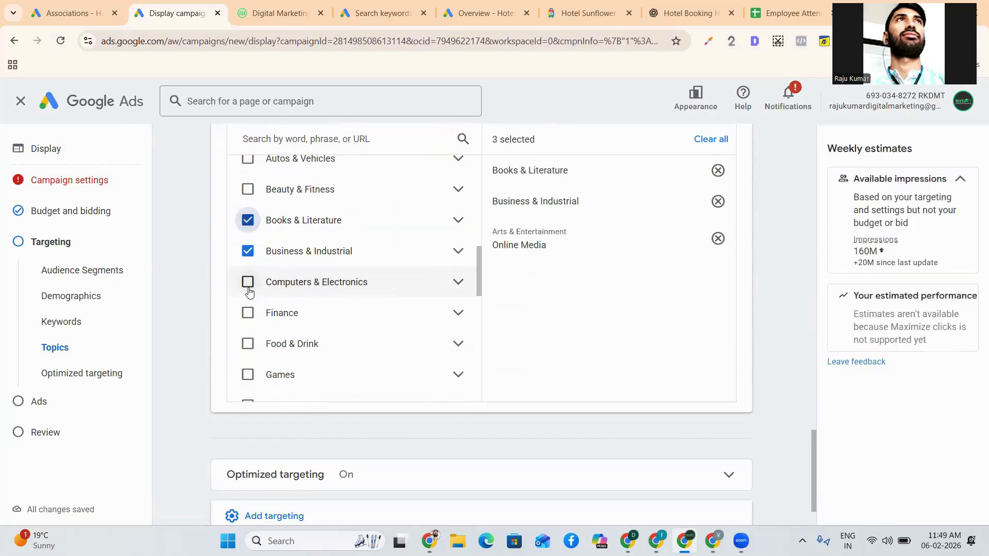
Step: Add the Internet & Telecom, Jobs & Education and News categories to the targeted topics
{"action": "scroll", "coordinate": [251, 314], "scroll_direction": "down", "scroll_amount": 2}
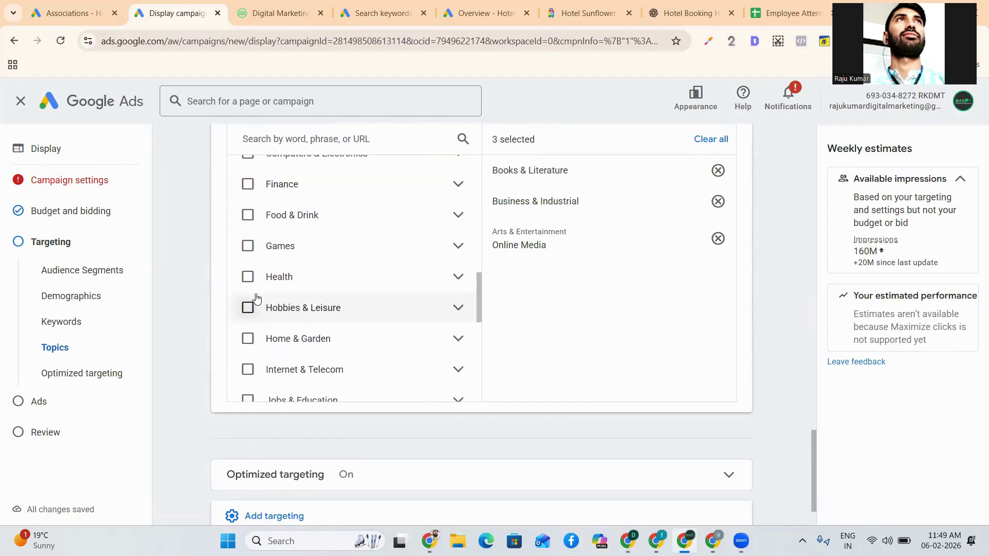
{"action": "scroll", "coordinate": [248, 281], "scroll_direction": "down", "scroll_amount": 1}
{"action": "scroll", "coordinate": [263, 307], "scroll_direction": "down", "scroll_amount": 2}
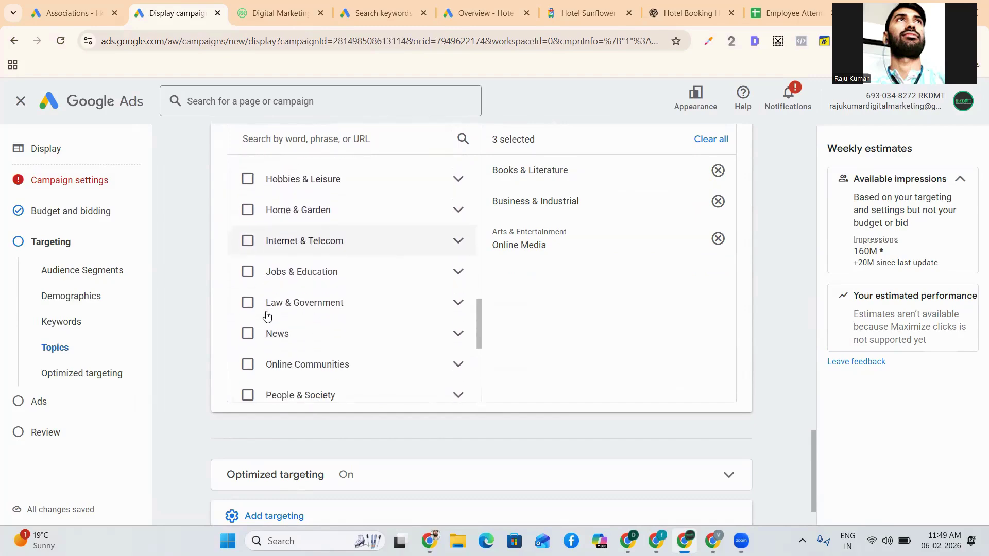
{"action": "left_click", "coordinate": [247, 241]}
{"action": "left_click", "coordinate": [248, 273]}
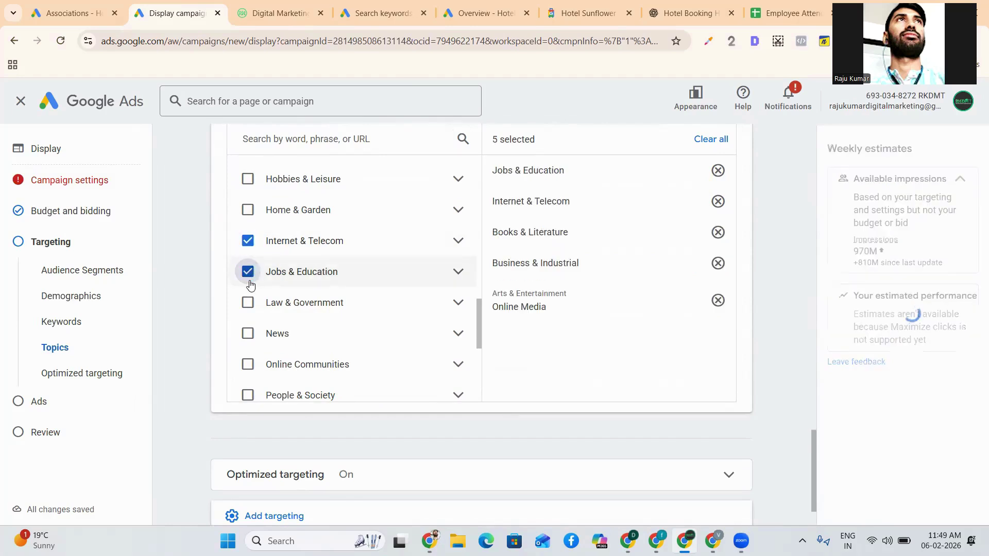
{"action": "scroll", "coordinate": [251, 285], "scroll_direction": "down", "scroll_amount": 1}
{"action": "left_click", "coordinate": [247, 269]}
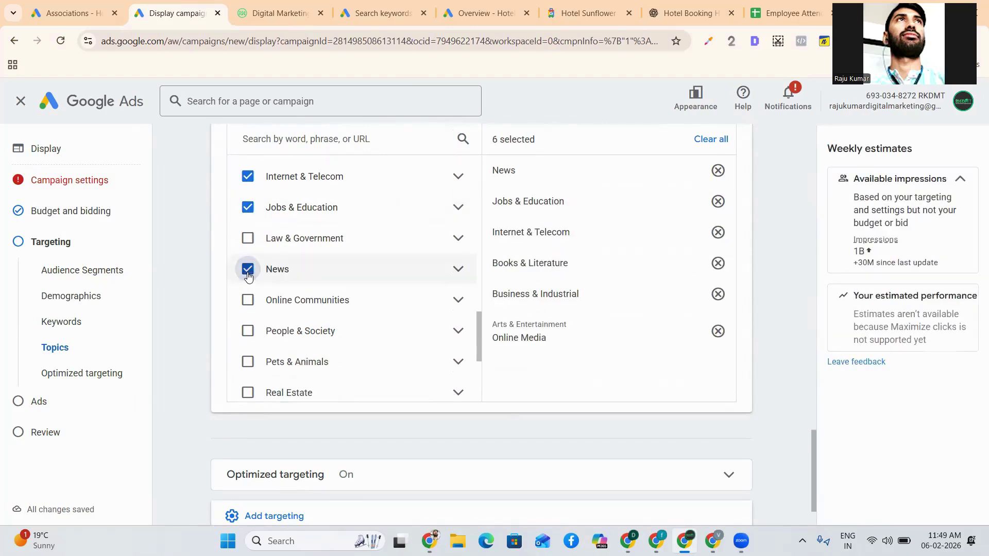
Step: Add the People & Society and Online Communities categories to the targeted topics and review the selected list
{"action": "scroll", "coordinate": [251, 278], "scroll_direction": "down", "scroll_amount": 2}
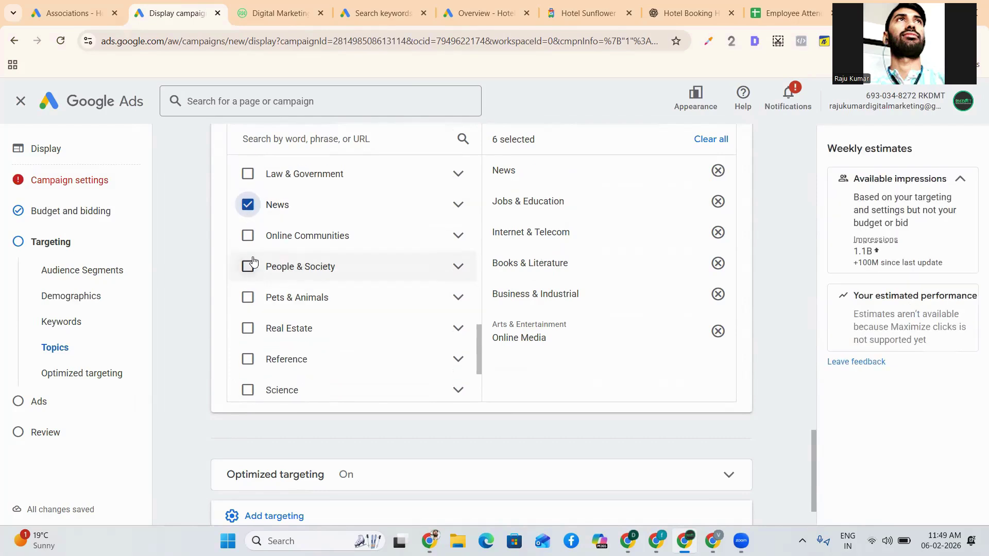
{"action": "scroll", "coordinate": [250, 268], "scroll_direction": "down", "scroll_amount": 2}
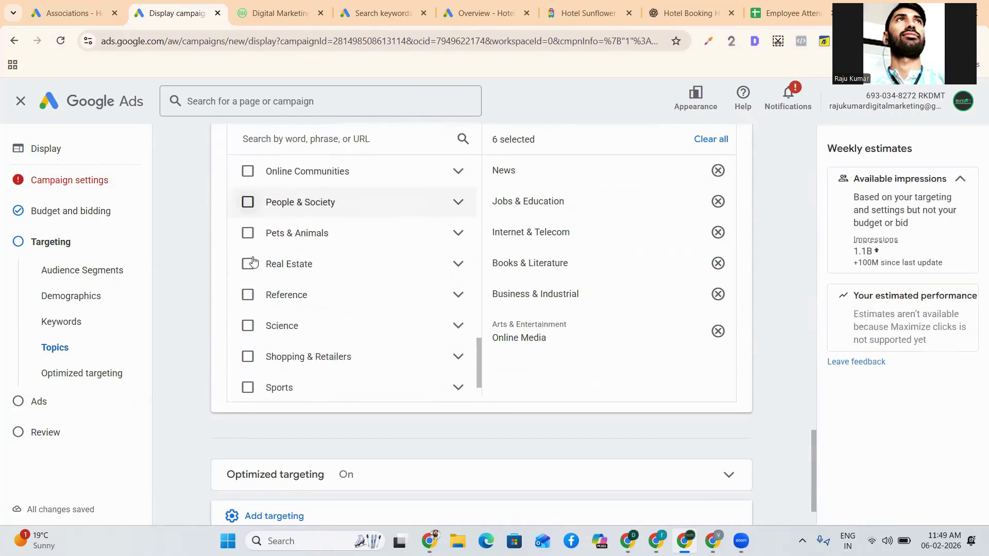
{"action": "left_click", "coordinate": [248, 202]}
{"action": "left_click", "coordinate": [247, 171]}
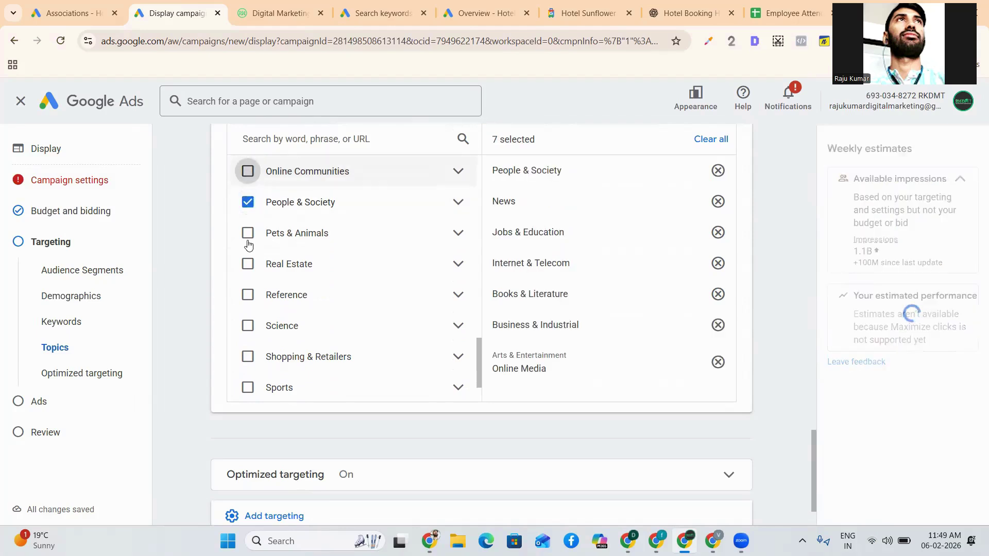
{"action": "scroll", "coordinate": [251, 264], "scroll_direction": "down", "scroll_amount": 2}
{"action": "scroll", "coordinate": [252, 260], "scroll_direction": "down", "scroll_amount": 1}
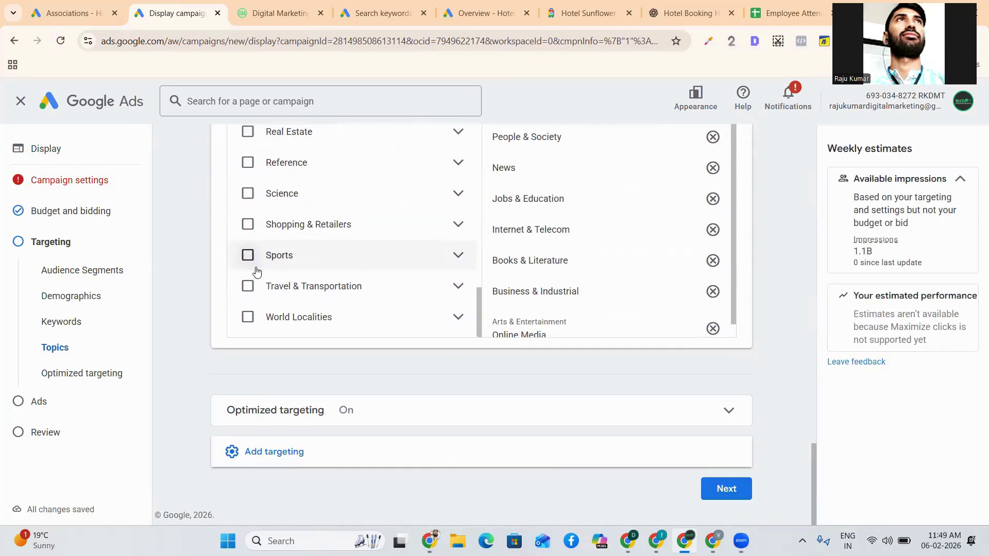
{"action": "scroll", "coordinate": [607, 245], "scroll_direction": "up", "scroll_amount": 2}
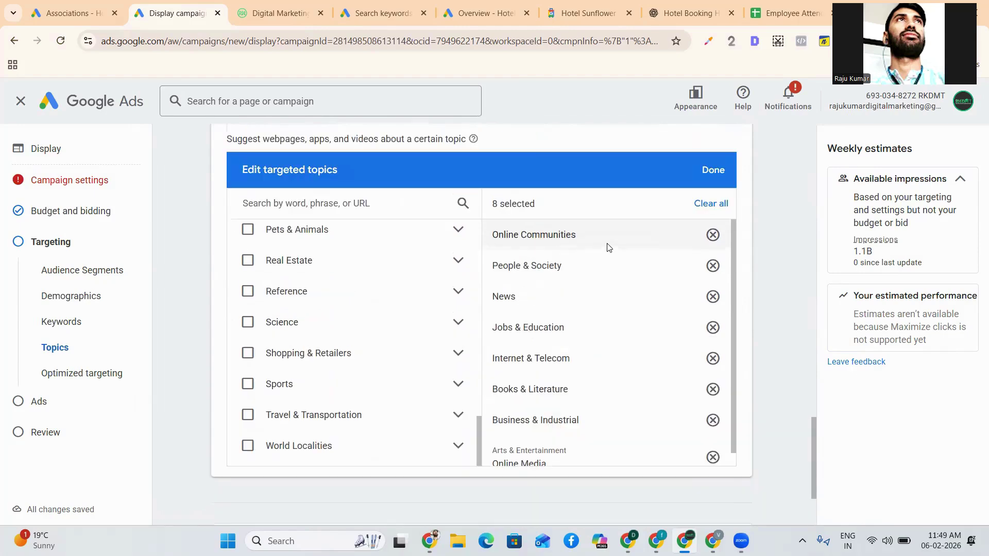
{"action": "scroll", "coordinate": [646, 287], "scroll_direction": "down", "scroll_amount": 1}
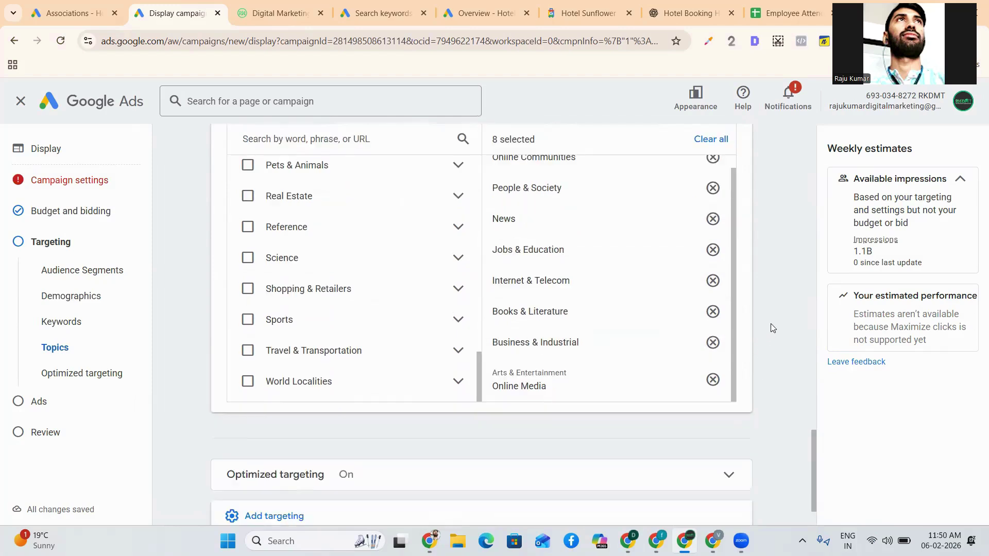
Step: Add placement targeting to the ad group
{"action": "scroll", "coordinate": [770, 325], "scroll_direction": "down", "scroll_amount": 2}
{"action": "left_click", "coordinate": [555, 447]}
{"action": "left_click", "coordinate": [524, 452]}
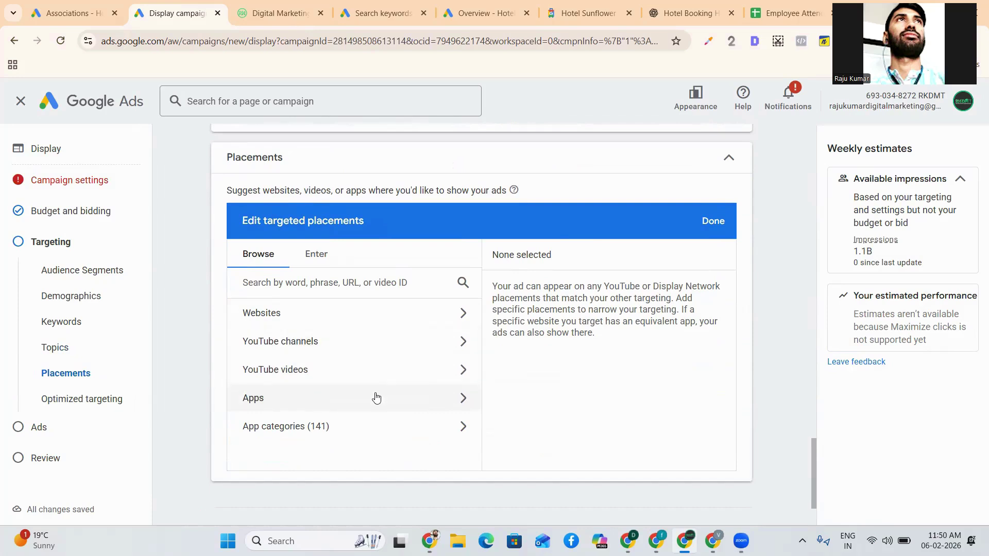
Step: Search the website placements for "rkdmt"
{"action": "left_click", "coordinate": [355, 282]}
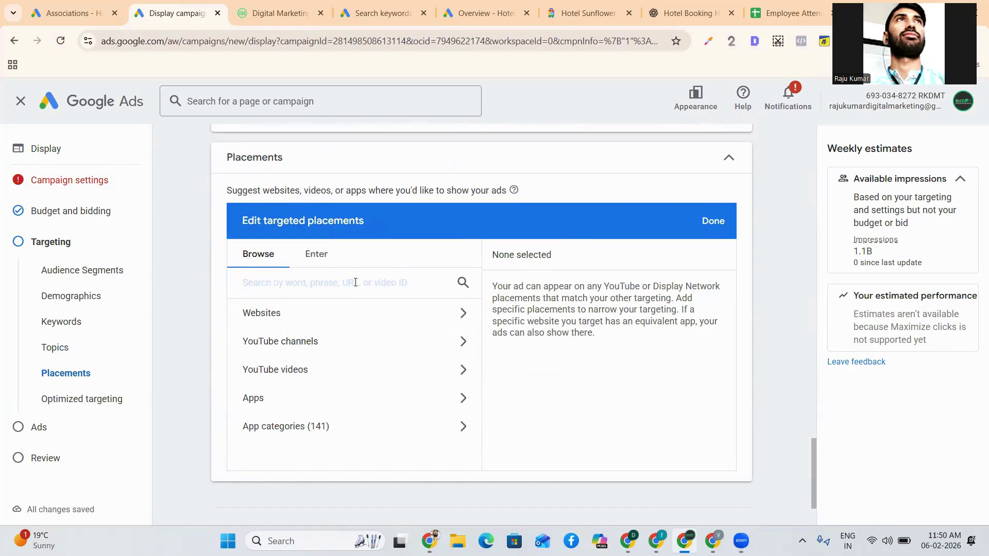
{"action": "type", "text": "rkdmt"}
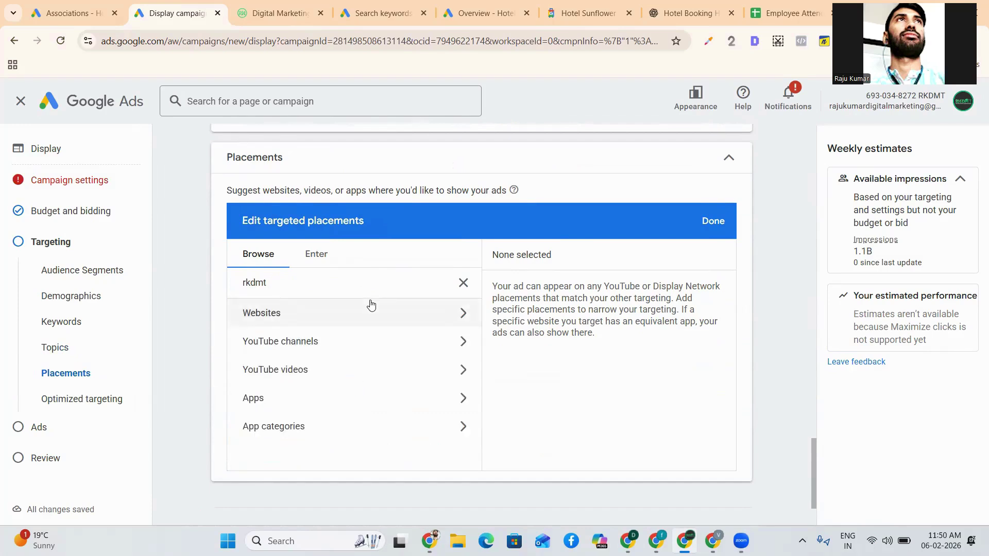
{"action": "left_click", "coordinate": [429, 317]}
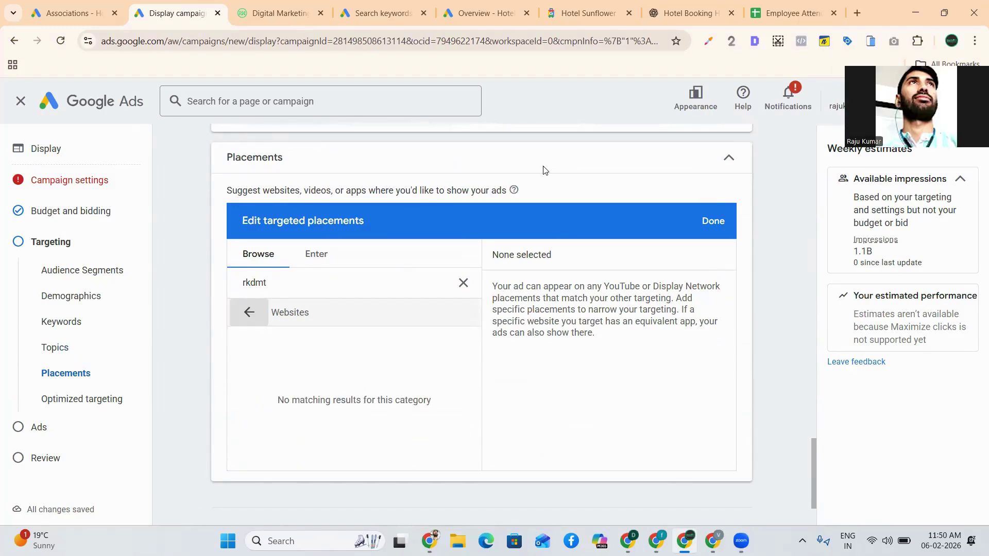
{"action": "left_click", "coordinate": [856, 13]}
{"action": "type", "text": "top10placestovisitintheworld.com"}
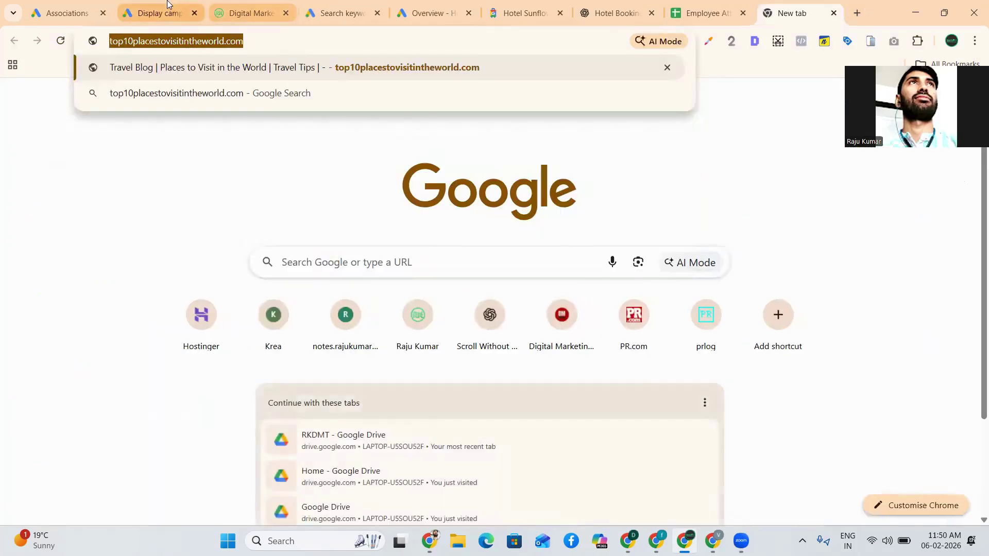
{"action": "left_click", "coordinate": [174, 6]}
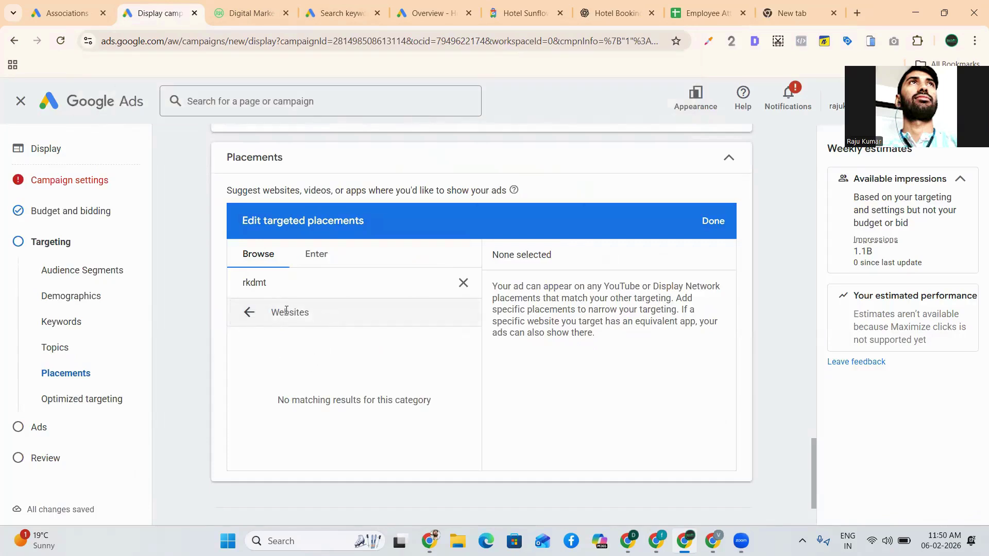
{"action": "left_click", "coordinate": [247, 314]}
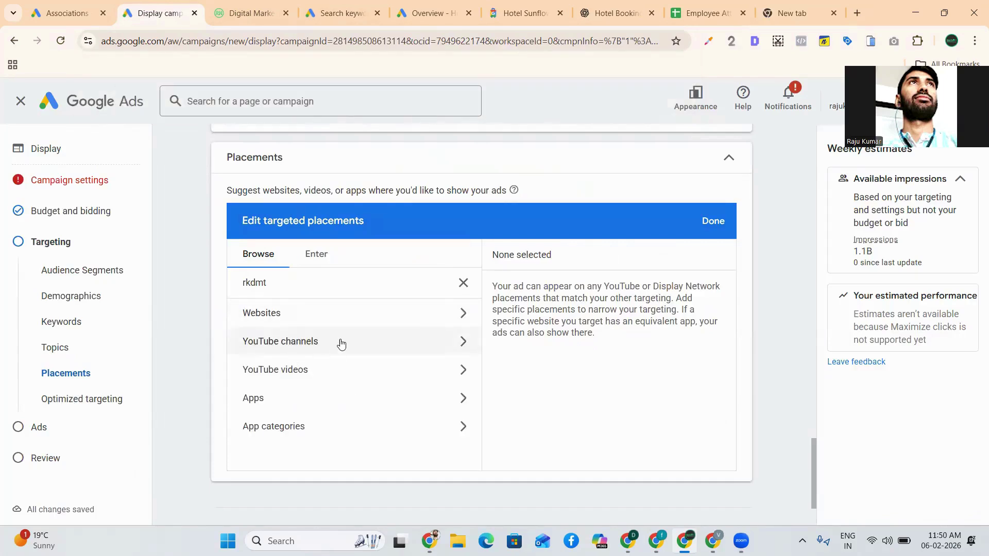
{"action": "key", "text": "ctrl+a"}
{"action": "type", "text": "https://top10placestovisitintheworld.com/"}
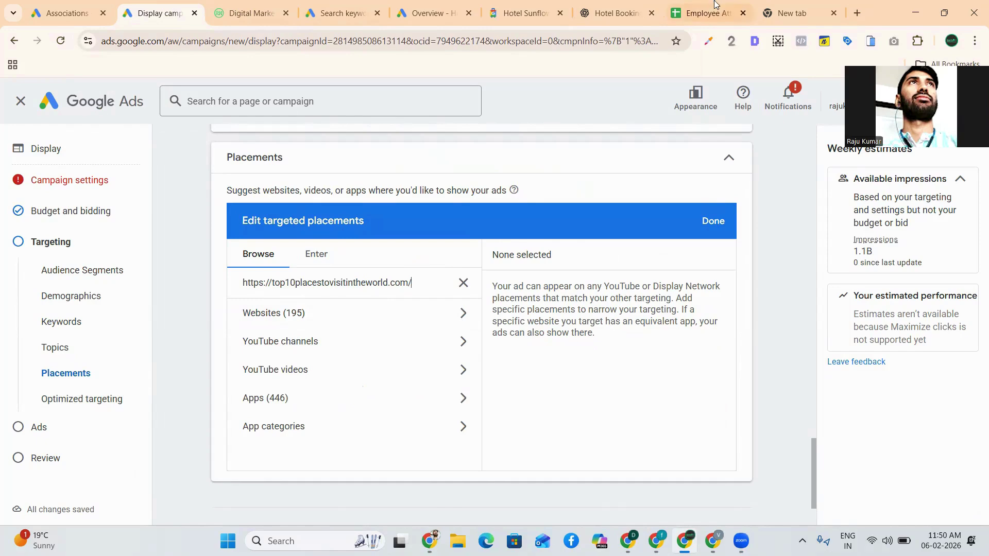
Step: Load top10placestovisitintheworld.com in the new tab to view the ads on it, and return to the campaign setup
{"action": "left_click", "coordinate": [800, 3]}
{"action": "key", "text": "Return"}
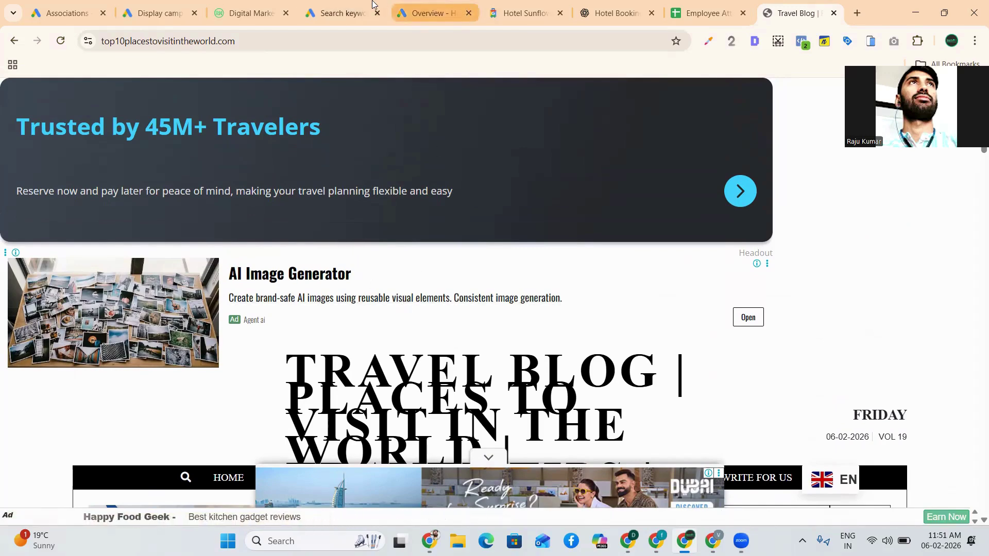
{"action": "left_click", "coordinate": [176, 4]}
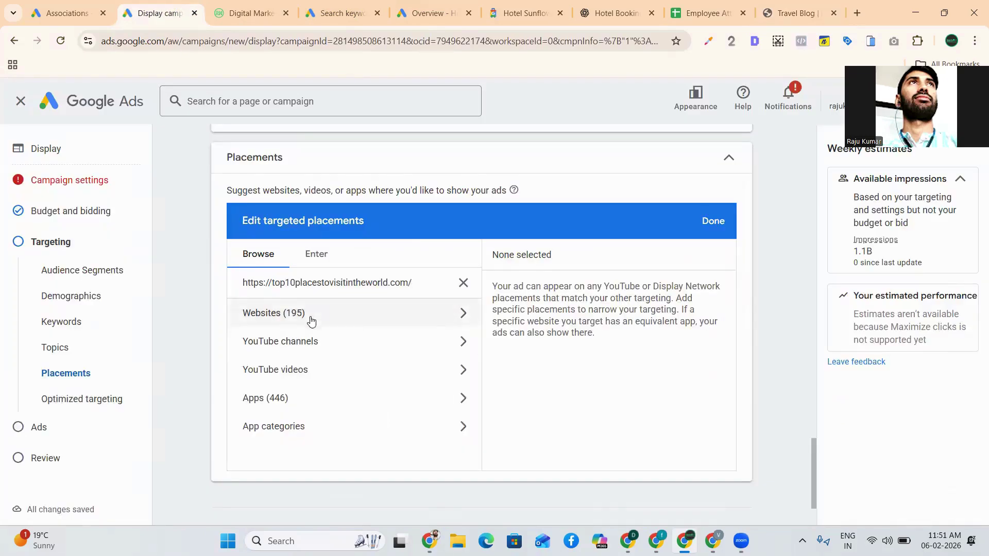
Step: Look for the travel blog's domain among the website placement results, loading more of them
{"action": "left_click", "coordinate": [407, 314]}
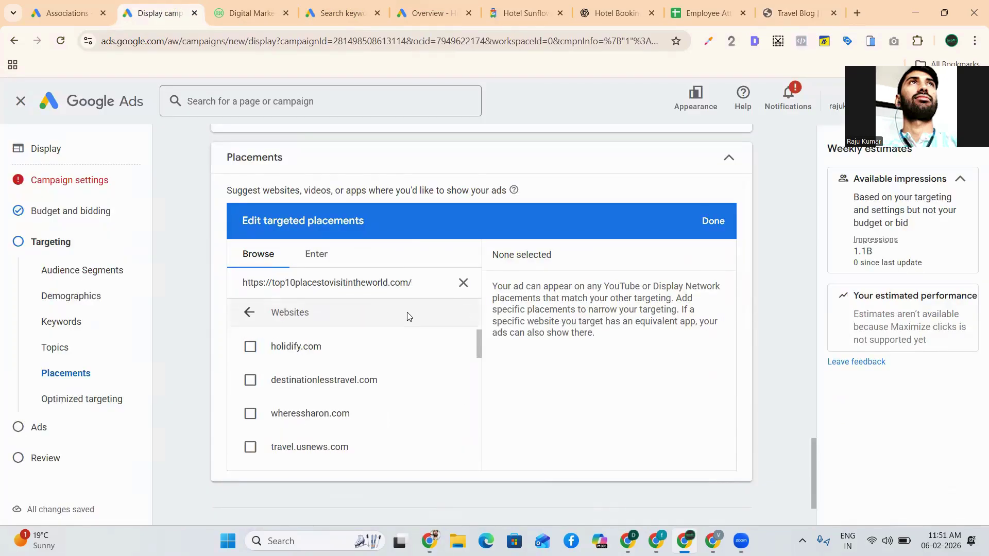
{"action": "scroll", "coordinate": [400, 348], "scroll_direction": "down", "scroll_amount": 3}
{"action": "scroll", "coordinate": [401, 350], "scroll_direction": "down", "scroll_amount": 1}
{"action": "scroll", "coordinate": [401, 349], "scroll_direction": "down", "scroll_amount": 2}
{"action": "scroll", "coordinate": [401, 350], "scroll_direction": "down", "scroll_amount": 5}
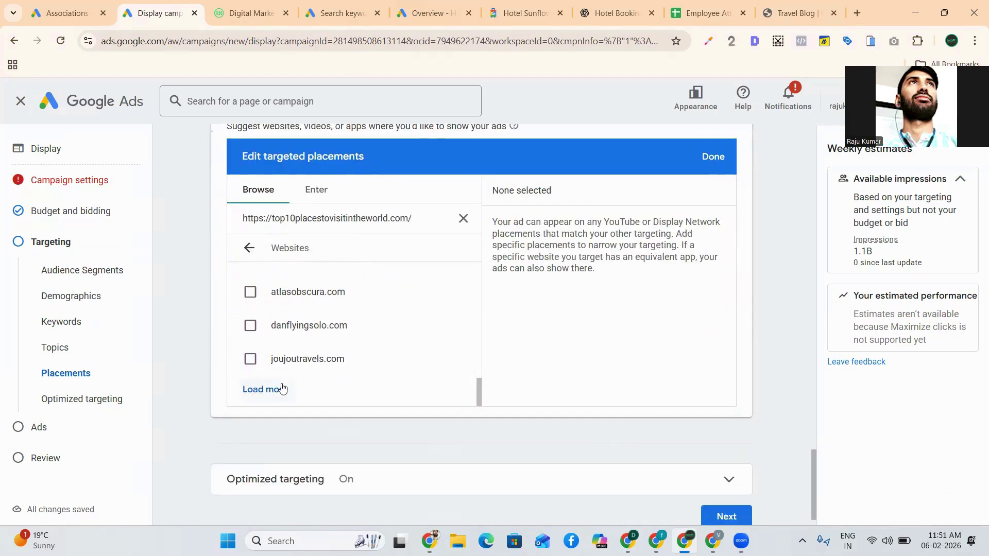
{"action": "scroll", "coordinate": [296, 337], "scroll_direction": "up", "scroll_amount": 4}
{"action": "scroll", "coordinate": [296, 339], "scroll_direction": "up", "scroll_amount": 5}
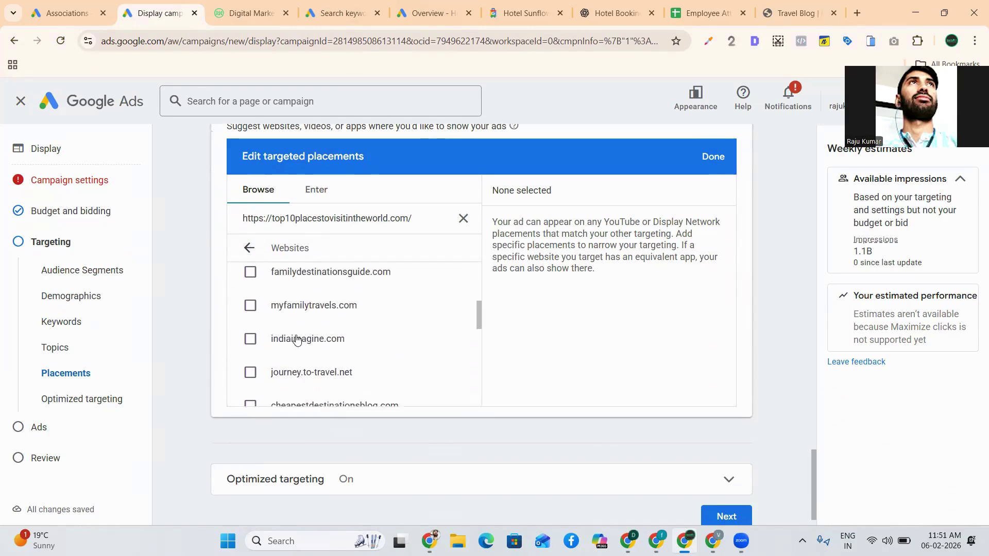
{"action": "scroll", "coordinate": [296, 338], "scroll_direction": "down", "scroll_amount": 8}
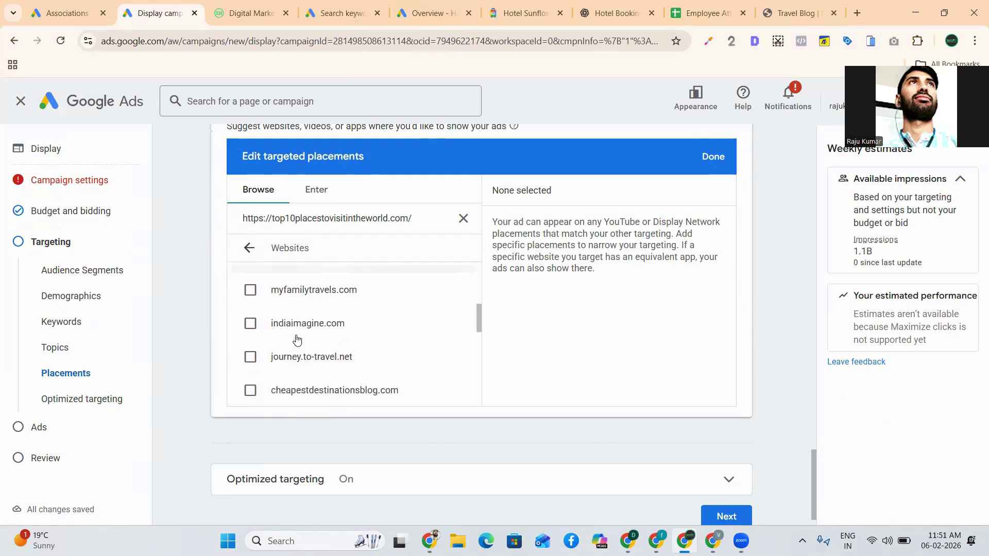
{"action": "scroll", "coordinate": [289, 362], "scroll_direction": "down", "scroll_amount": 2}
{"action": "left_click", "coordinate": [268, 389]}
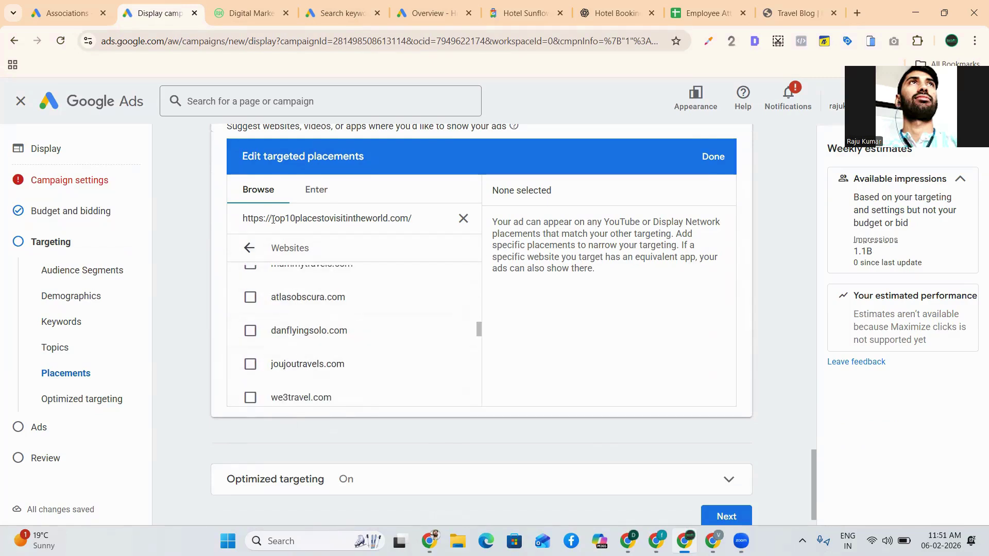
Step: Shorten the placement search to "top10placestovisitintheworld.com" and look through the suggested websites
{"action": "left_click_drag", "start_coordinate": [271, 217], "coordinate": [219, 227]}
{"action": "key", "text": "BackSpace"}
{"action": "left_click", "coordinate": [418, 219]}
{"action": "key", "text": "BackSpace"}
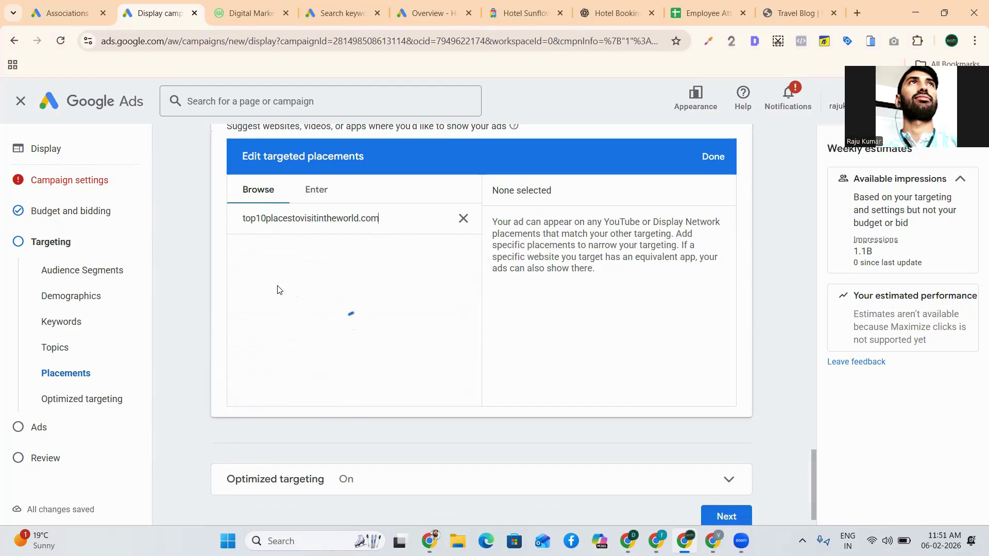
{"action": "scroll", "coordinate": [278, 288], "scroll_direction": "up", "scroll_amount": 2}
{"action": "scroll", "coordinate": [187, 279], "scroll_direction": "down", "scroll_amount": 1}
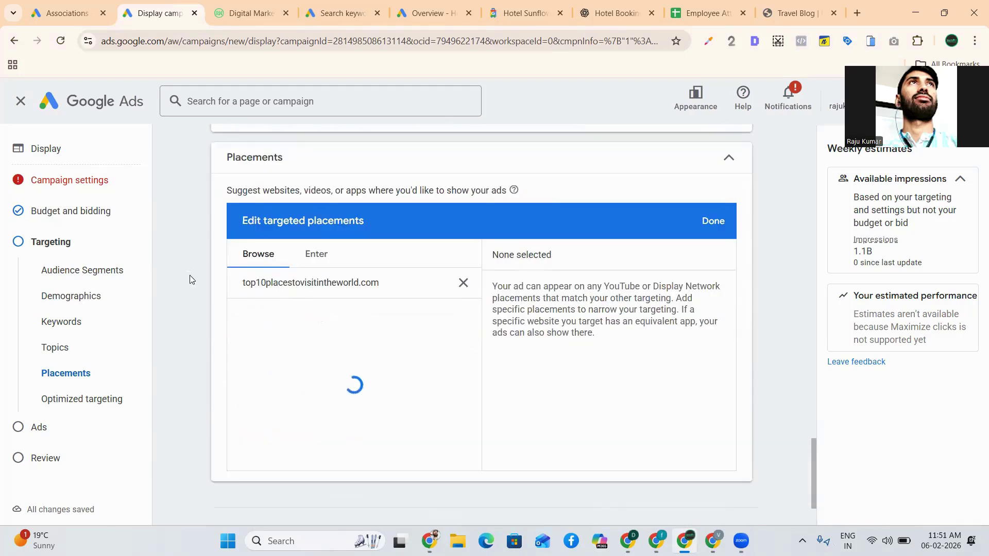
{"action": "scroll", "coordinate": [326, 360], "scroll_direction": "down", "scroll_amount": 2}
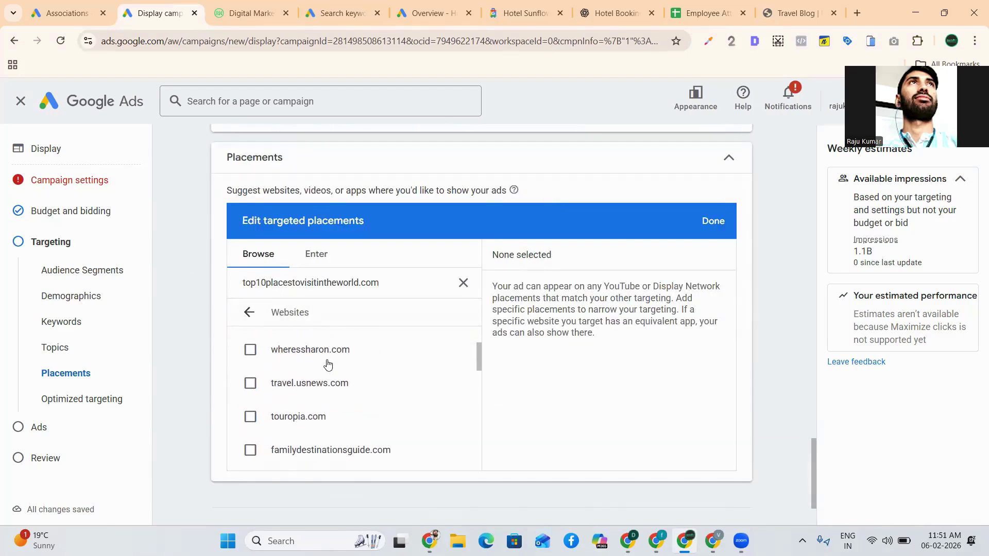
Step: Add top10placestovisitintheworld.com to the targeted placements by entering the domain manually
{"action": "double_click", "coordinate": [321, 282]}
{"action": "key", "text": "ctrl+c"}
{"action": "left_click", "coordinate": [316, 254]}
{"action": "key", "text": "ctrl+v"}
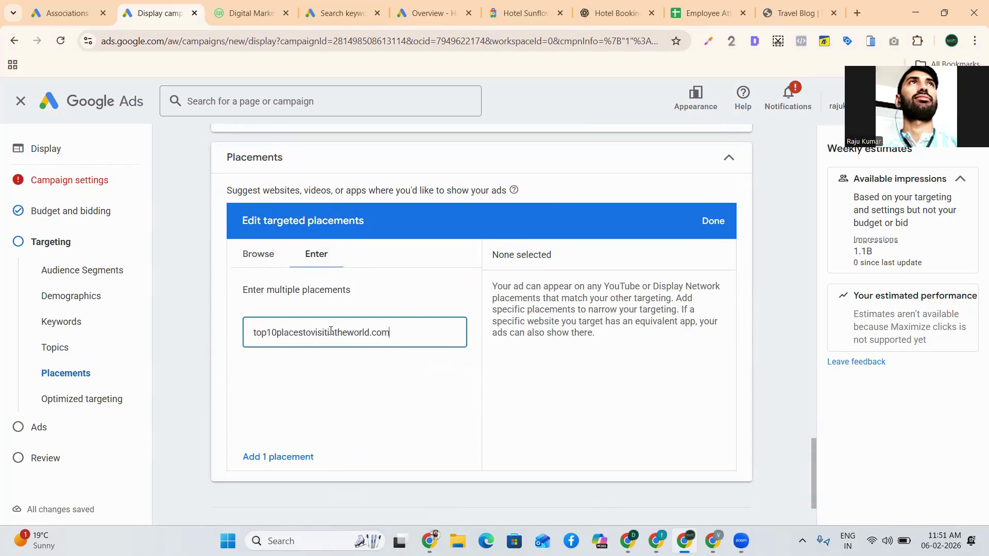
{"action": "left_click", "coordinate": [297, 460]}
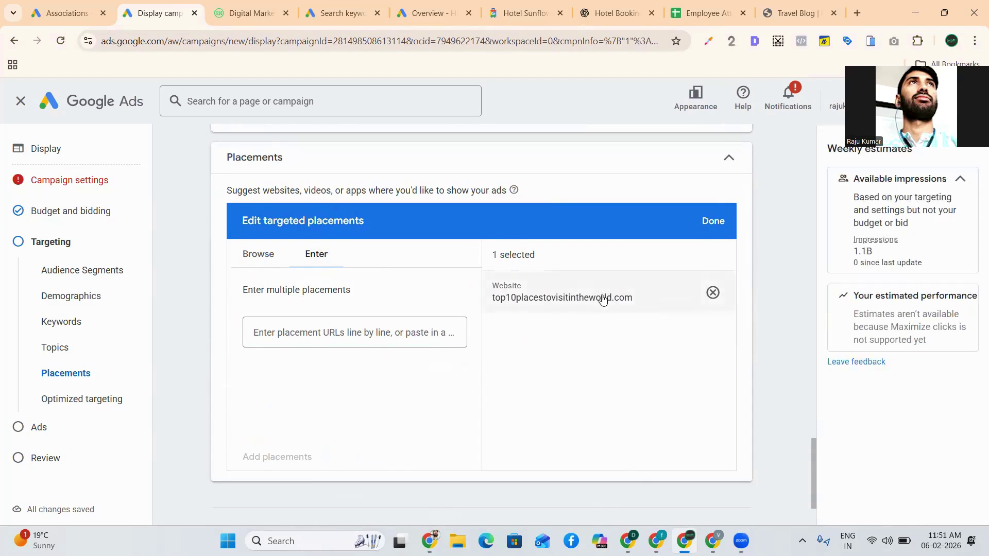
Step: Return to browsing the placement categories and view the YouTube channels for the current search
{"action": "scroll", "coordinate": [515, 309], "scroll_direction": "down", "scroll_amount": 2}
{"action": "scroll", "coordinate": [457, 324], "scroll_direction": "up", "scroll_amount": 3}
{"action": "left_click", "coordinate": [272, 290]}
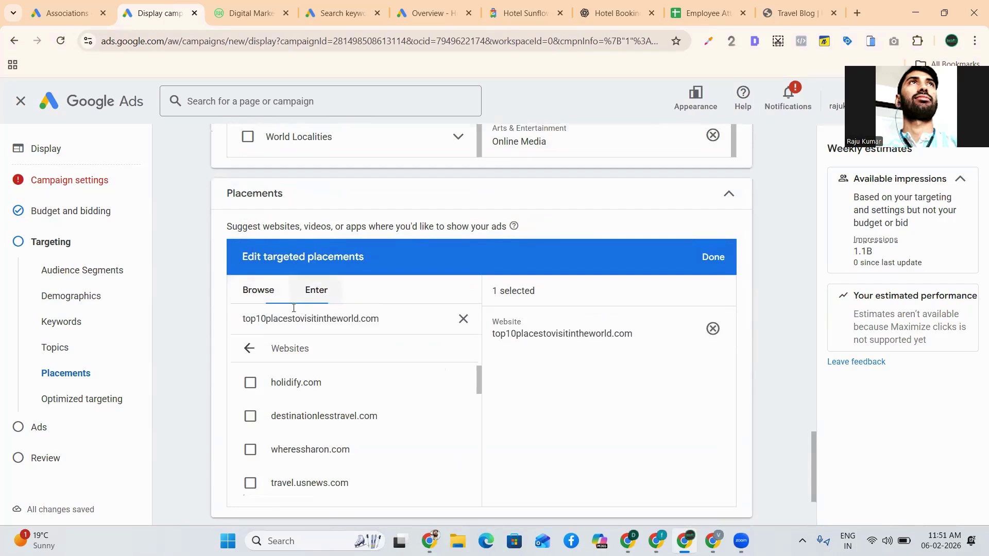
{"action": "left_click", "coordinate": [249, 348]}
{"action": "scroll", "coordinate": [283, 355], "scroll_direction": "down", "scroll_amount": 1}
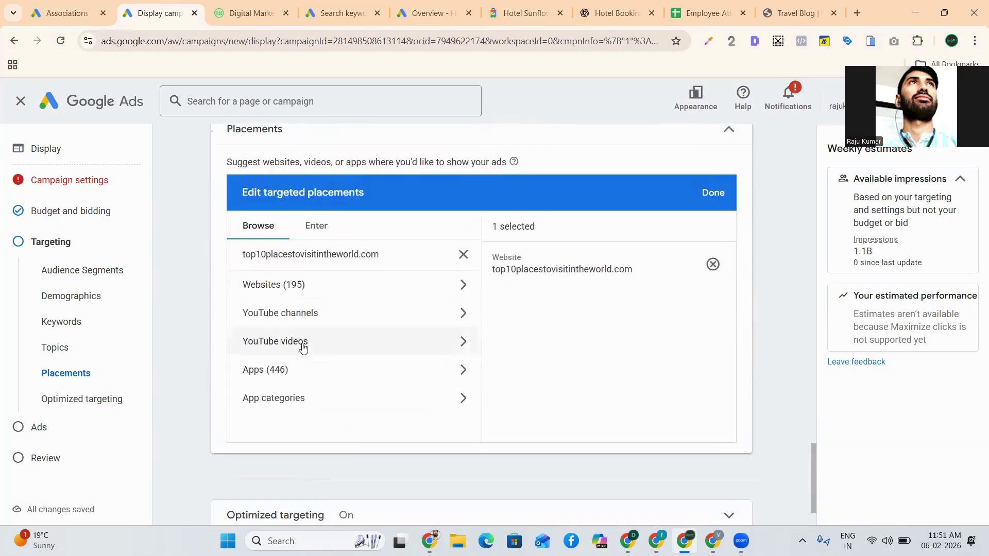
{"action": "left_click", "coordinate": [330, 316]}
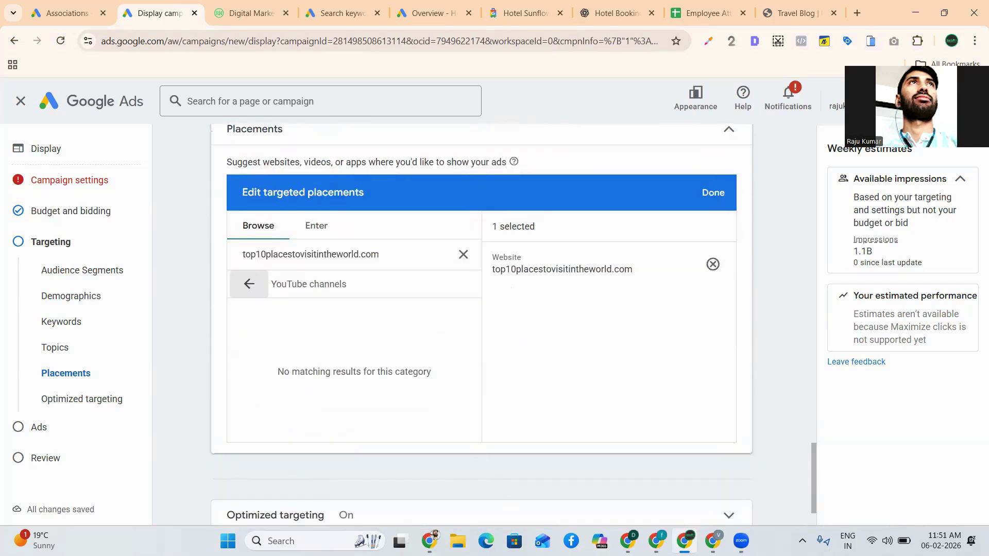
Step: Switch to the other Chrome window, load YouTube in a new tab and view the signed-in RKDMT account's own channel
{"action": "mouse_move", "coordinate": [435, 540]}
{"action": "left_click", "coordinate": [435, 539]}
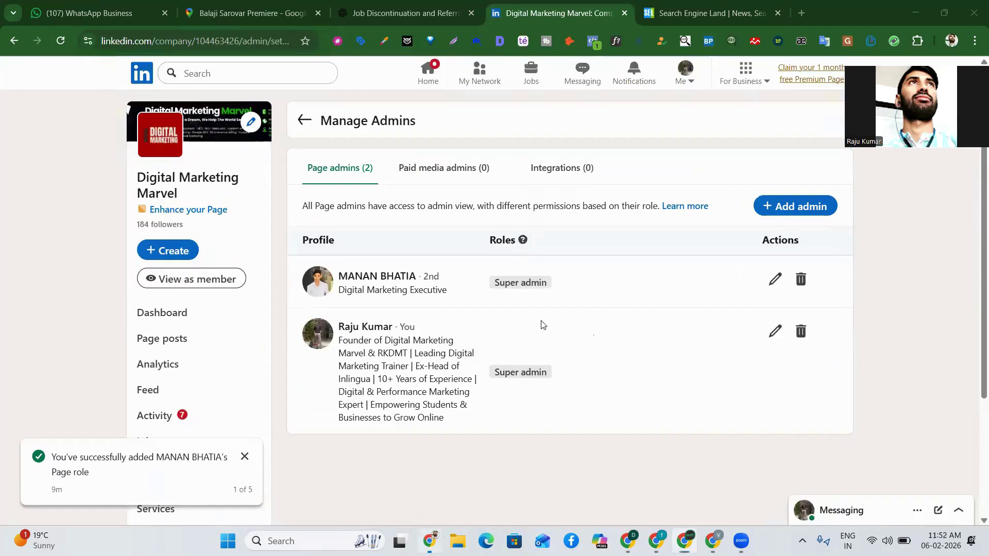
{"action": "left_click", "coordinate": [799, 13]}
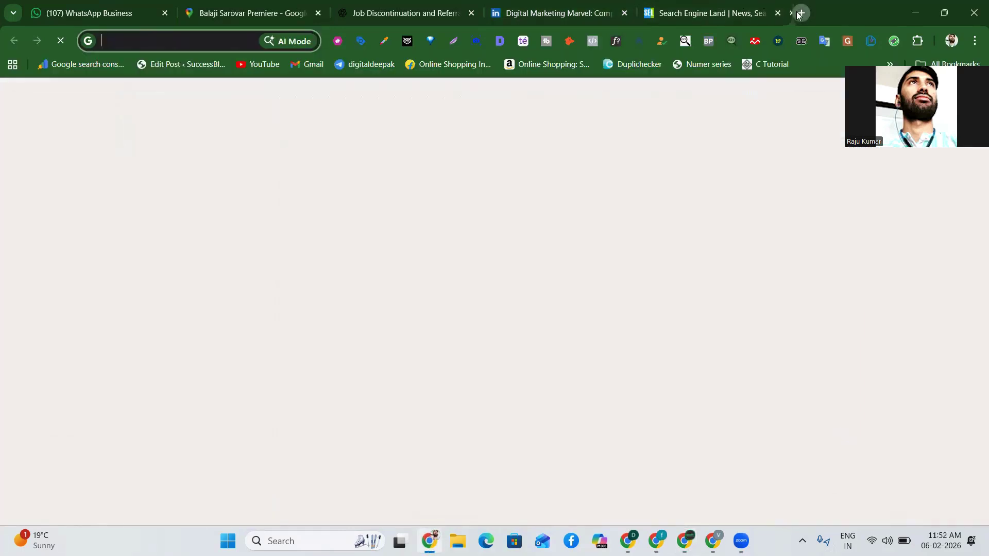
{"action": "type", "text": "y"}
{"action": "key", "text": "Return"}
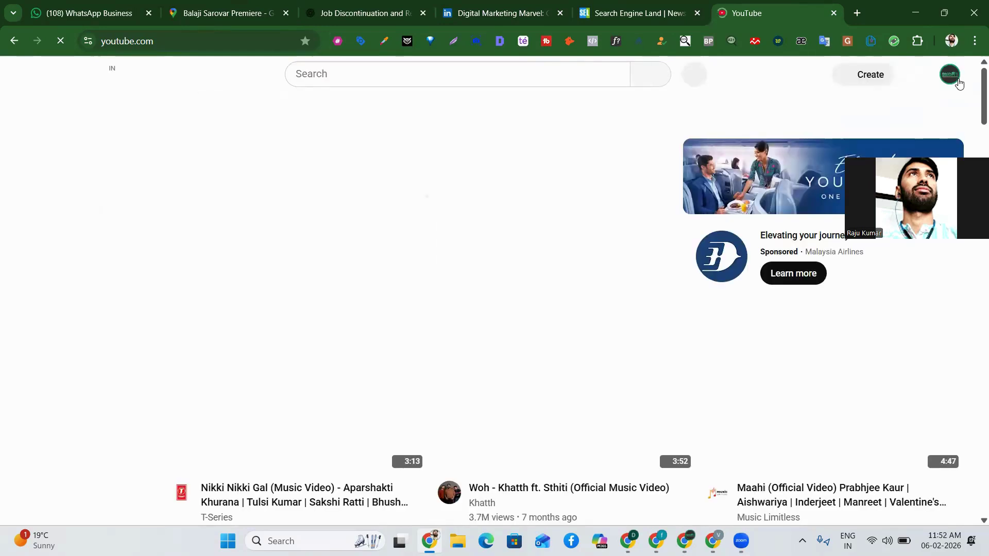
{"action": "left_click", "coordinate": [952, 75]}
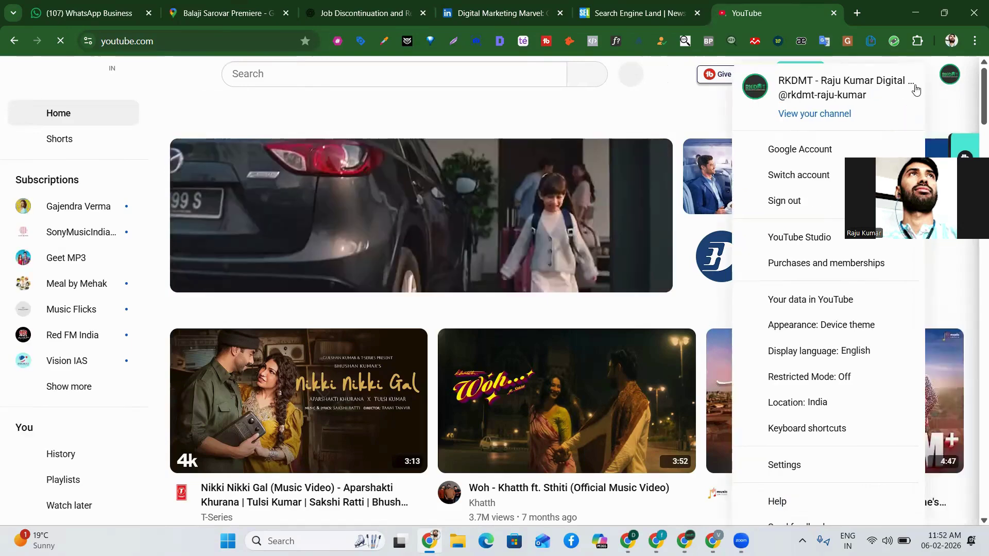
{"action": "left_click", "coordinate": [819, 118]}
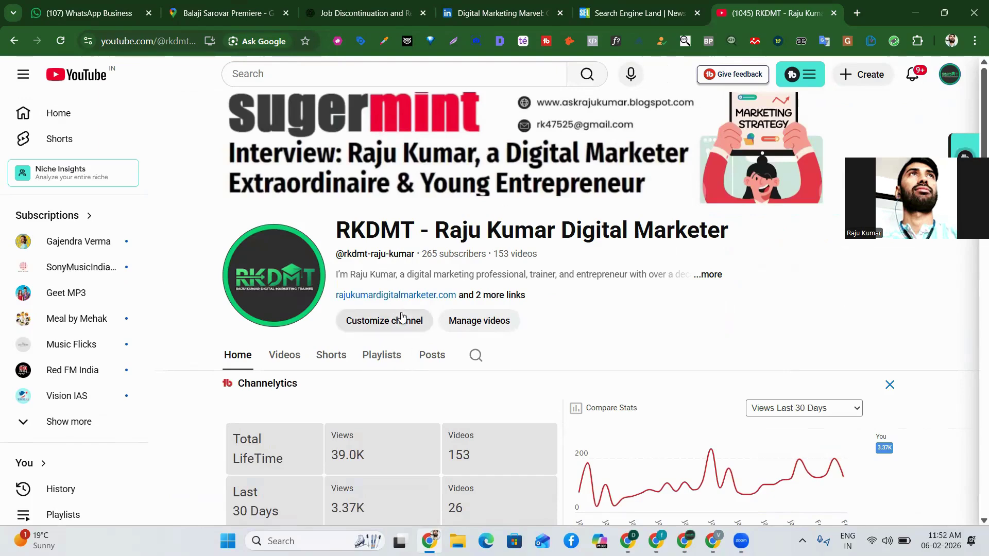
Step: Open the channel's video management in YouTube Studio and view the channel from there to get its channel-ID URL
{"action": "left_click", "coordinate": [455, 325]}
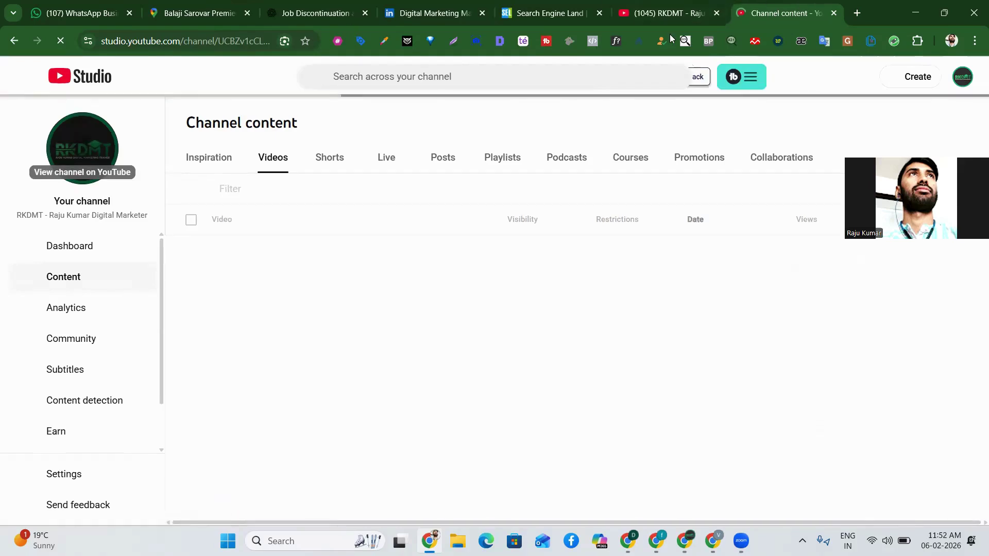
{"action": "left_click", "coordinate": [110, 153]}
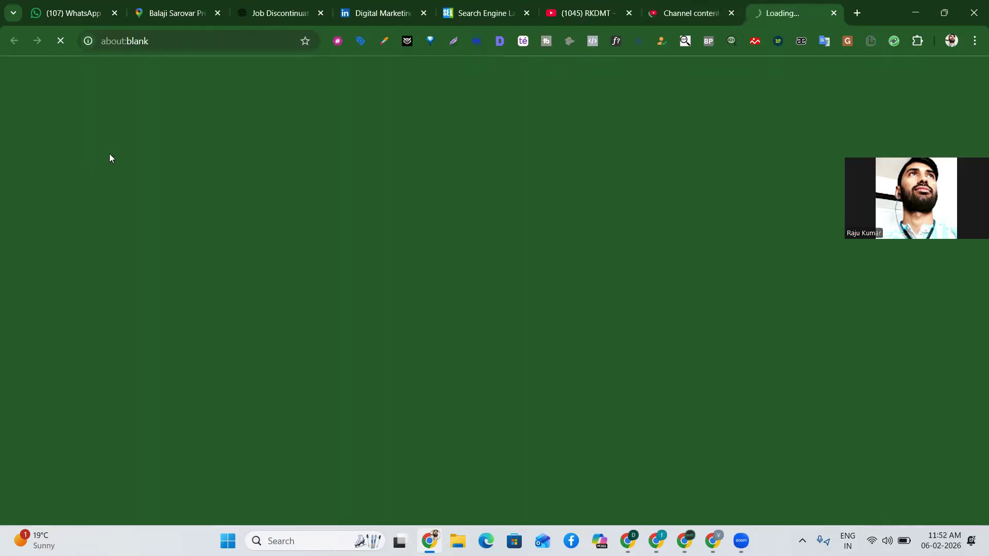
{"action": "left_click", "coordinate": [185, 40]}
Step: Switch back to Google Ads and search the YouTube channel placements for the RKDMT channel's URL
{"action": "left_click", "coordinate": [684, 541]}
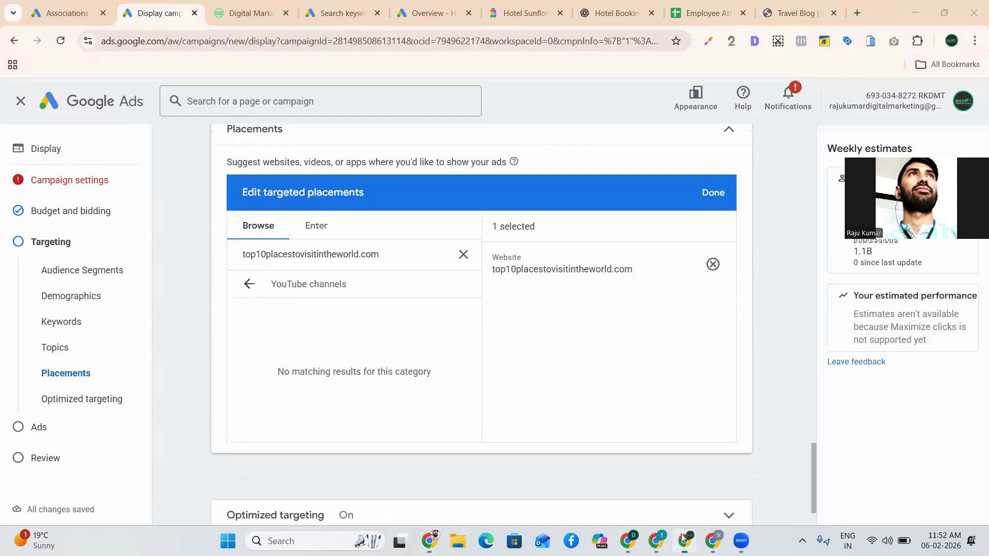
{"action": "double_click", "coordinate": [337, 283]}
{"action": "left_click", "coordinate": [249, 284]}
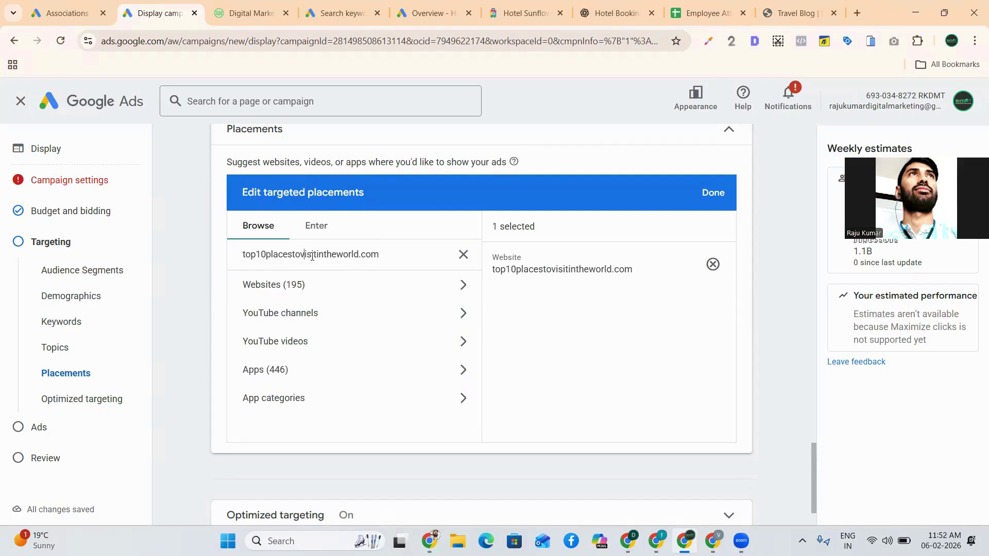
{"action": "key", "text": "ctrl+a"}
{"action": "type", "text": "https://www.youtube.com/channel/UCBZv1cCLkbZ1T11YlQgx5gA/"}
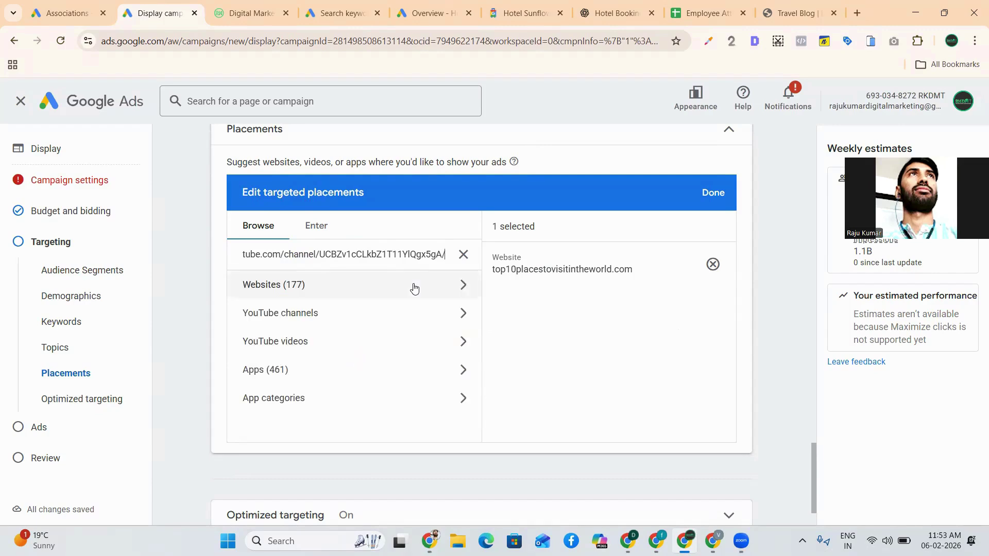
{"action": "left_click", "coordinate": [415, 314]}
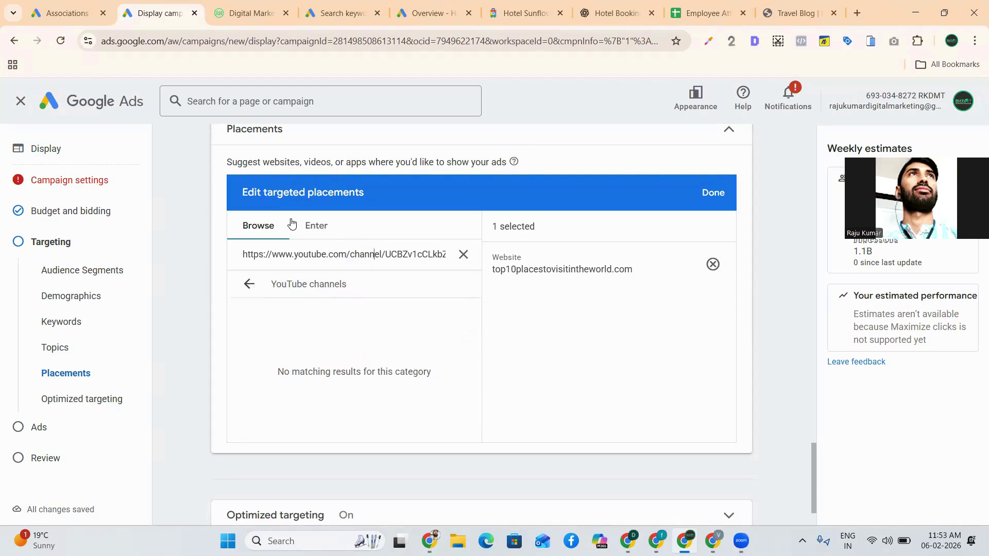
Step: Add the RKDMT YouTube channel's URL to the targeted placements by entering it manually
{"action": "triple_click", "coordinate": [329, 254]}
{"action": "left_click", "coordinate": [316, 226]}
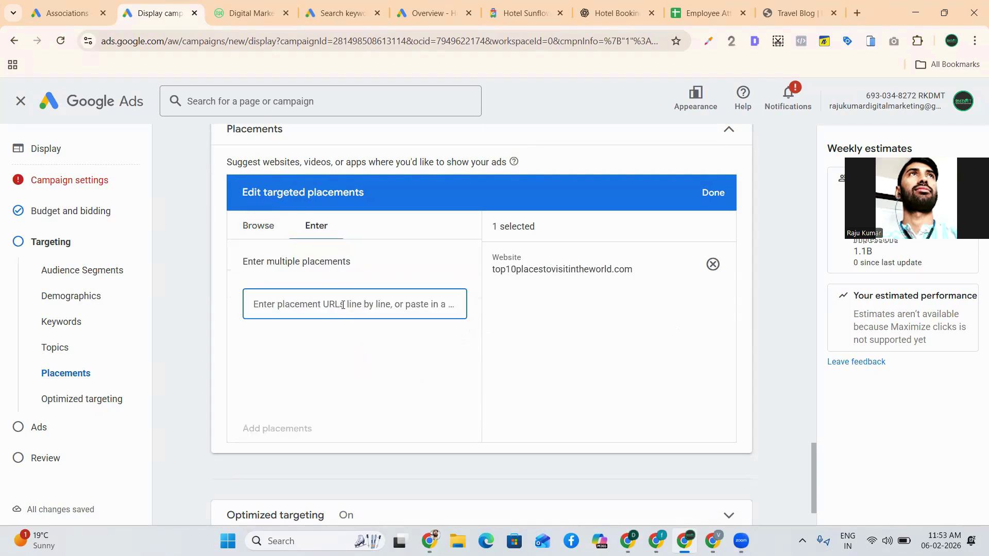
{"action": "type", "text": "https://www.youtube.com/channel/UCBZv1cCLkbZ1T11YlQgx5gA/"}
{"action": "left_click", "coordinate": [276, 429]}
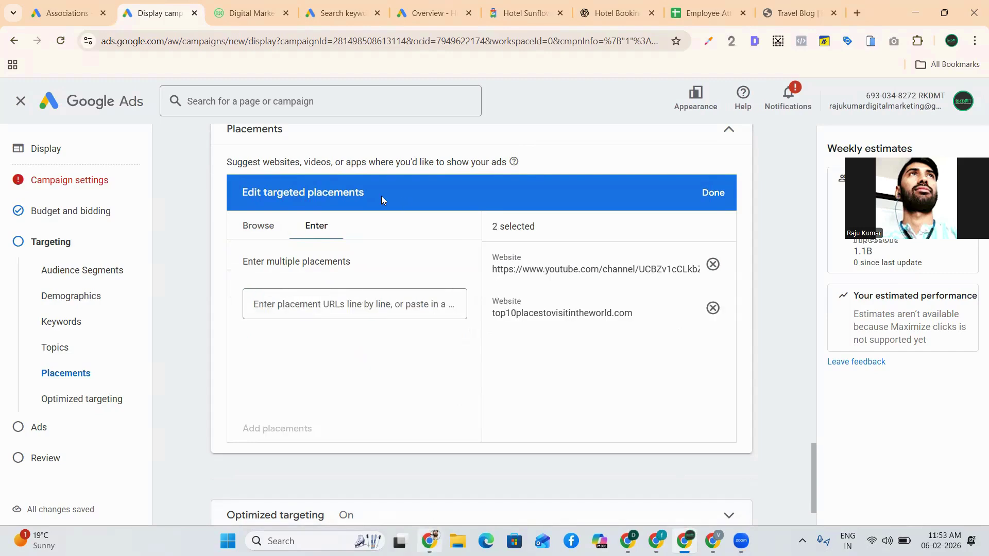
Step: Switch to the RKDMT YouTube channel page and open its featured video "Learn SEO for Beginners"
{"action": "key", "text": "alt+Tab"}
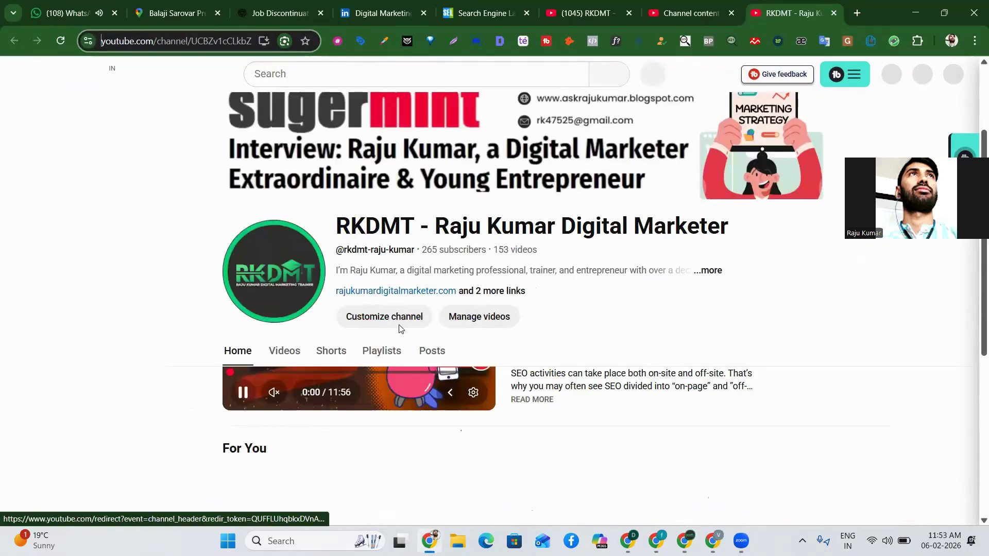
{"action": "scroll", "coordinate": [427, 289], "scroll_direction": "down", "scroll_amount": 5}
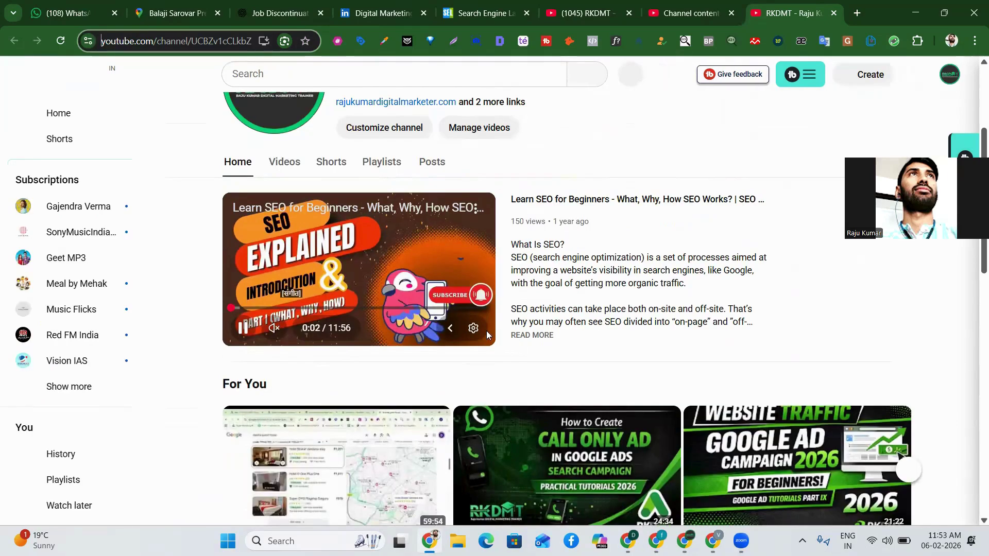
{"action": "left_click", "coordinate": [473, 328]}
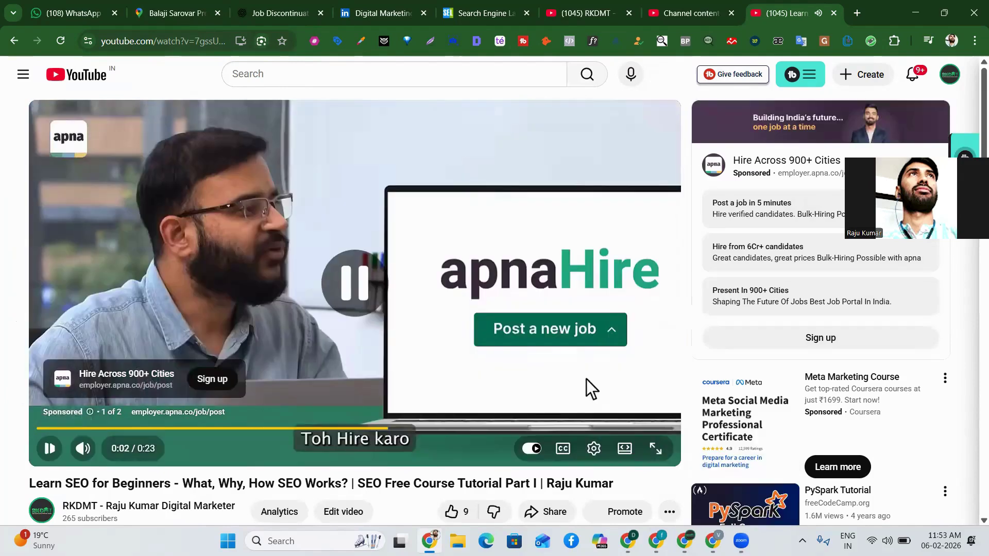
{"action": "key", "text": "alt+Tab"}
{"action": "left_click", "coordinate": [335, 299]}
{"action": "type", "text": "https://www.youtube.com/watch?v=7gssUTcCFJw"}
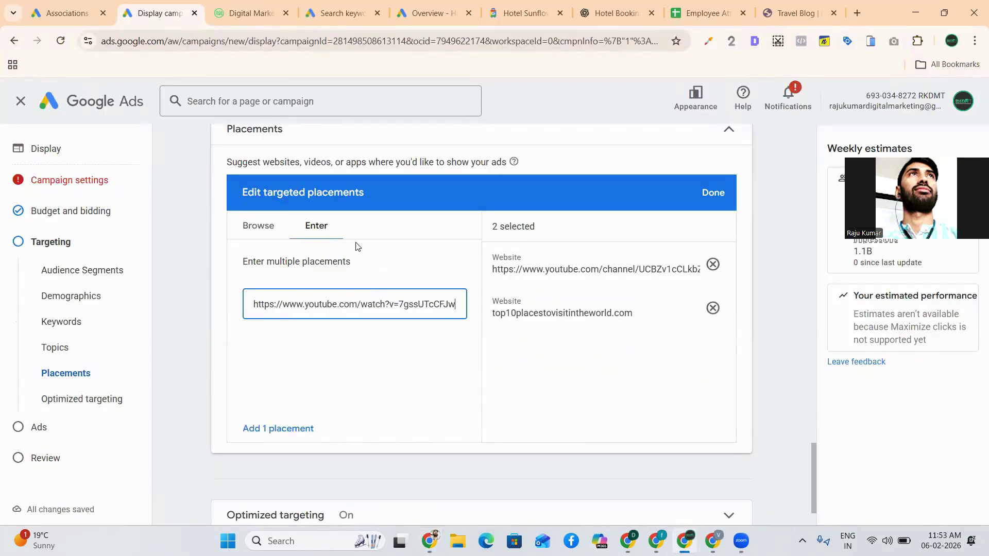
{"action": "left_click", "coordinate": [266, 230]}
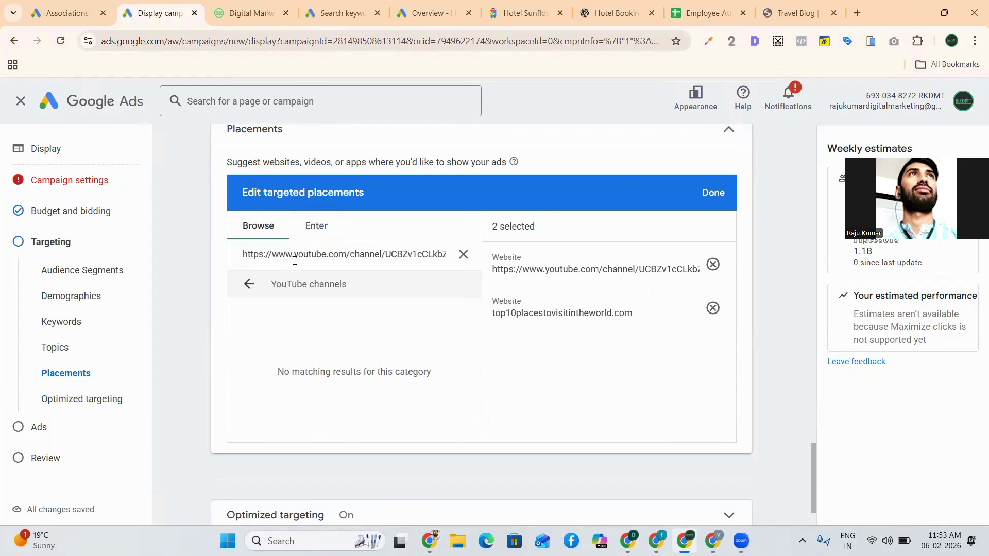
{"action": "key", "text": "ctrl+a"}
{"action": "type", "text": "https://www.youtube.com/watch?v=7gssUTcCFJw"}
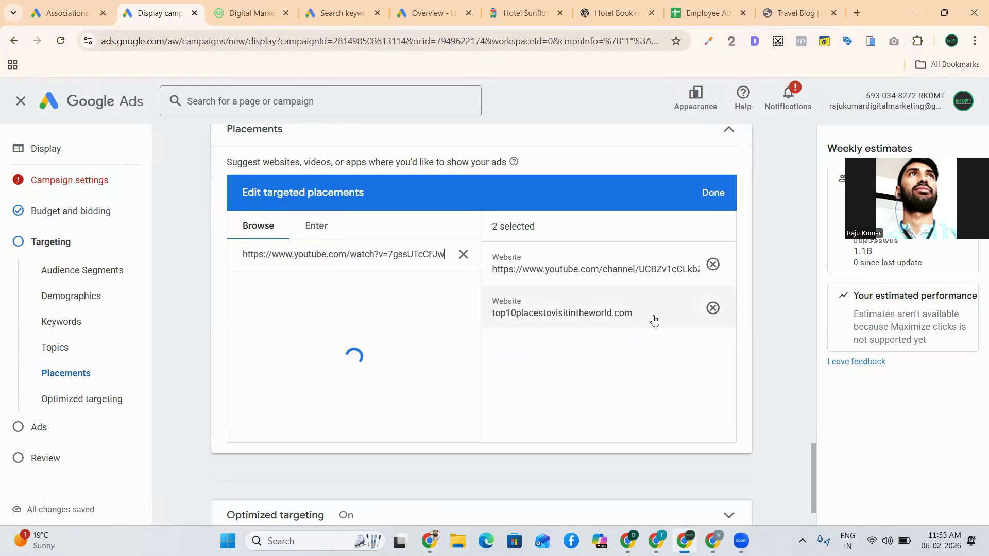
Step: Remove the YouTube channel URL placement, add the YouTube video "Learn SEO for Beginners" instead, and finish editing the targeted placements
{"action": "left_click", "coordinate": [712, 264]}
{"action": "left_click", "coordinate": [249, 284]}
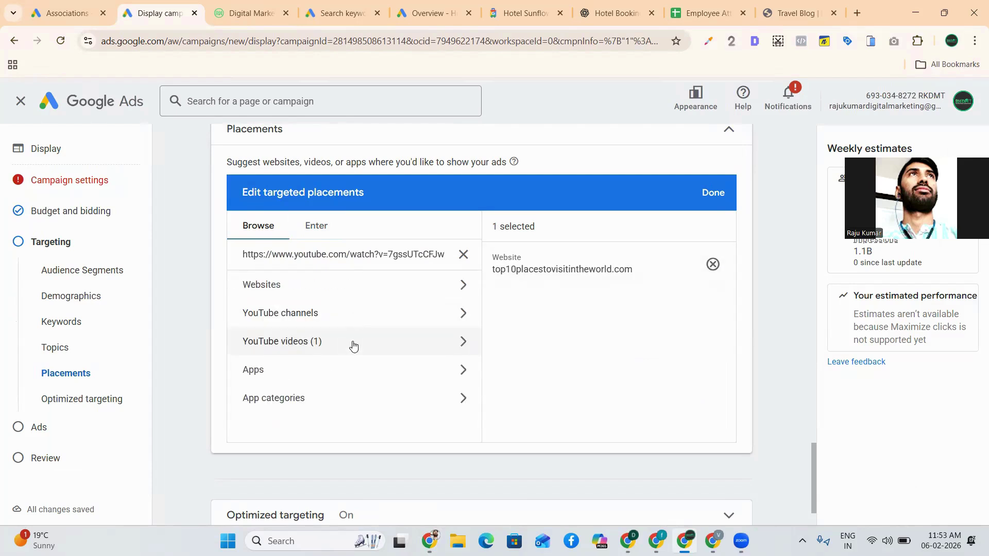
{"action": "left_click", "coordinate": [352, 344]}
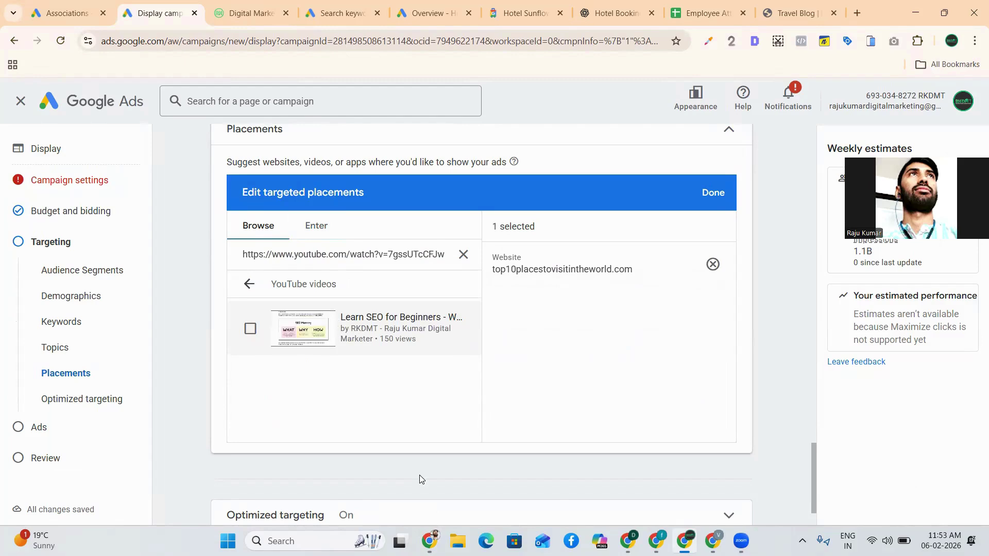
{"action": "key", "text": "alt+Tab"}
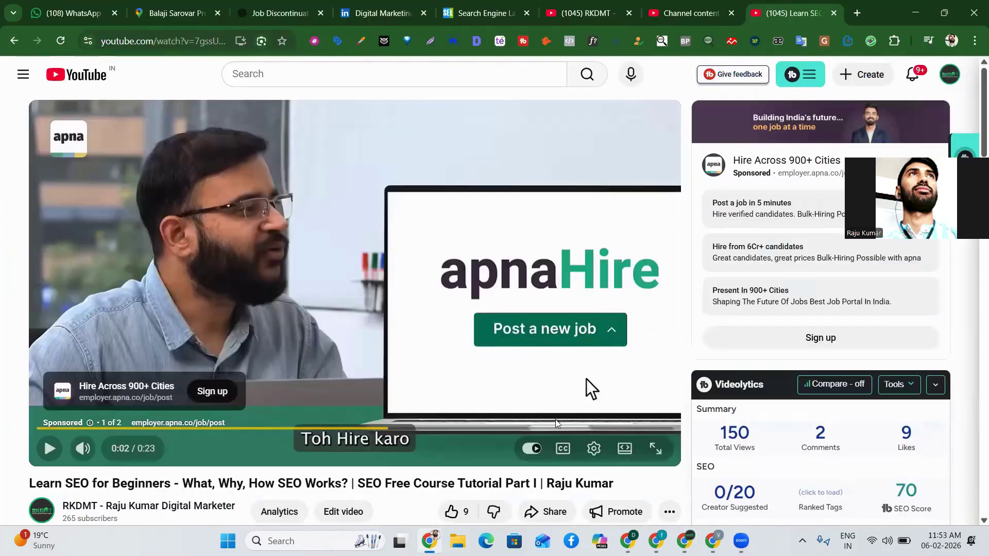
{"action": "key", "text": "alt+Tab"}
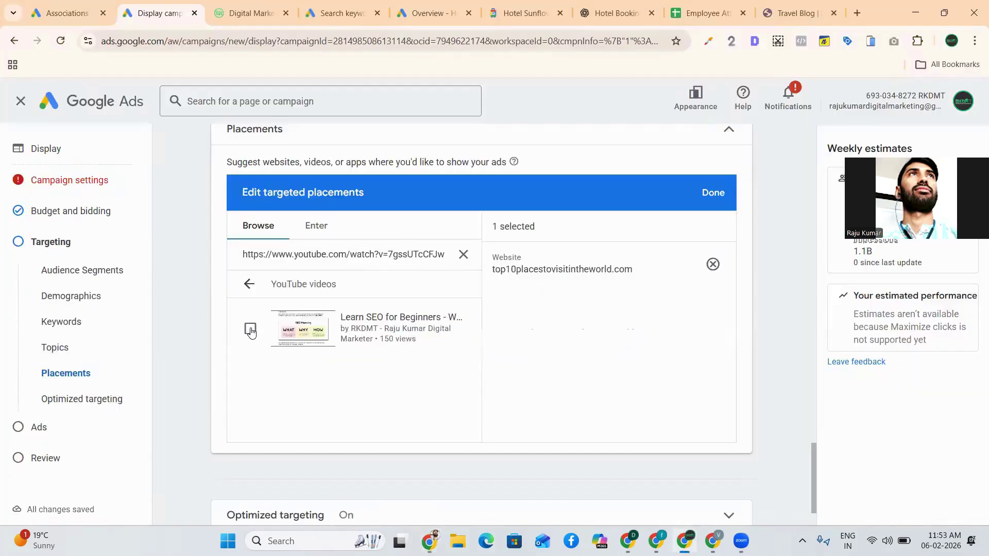
{"action": "left_click", "coordinate": [250, 328]}
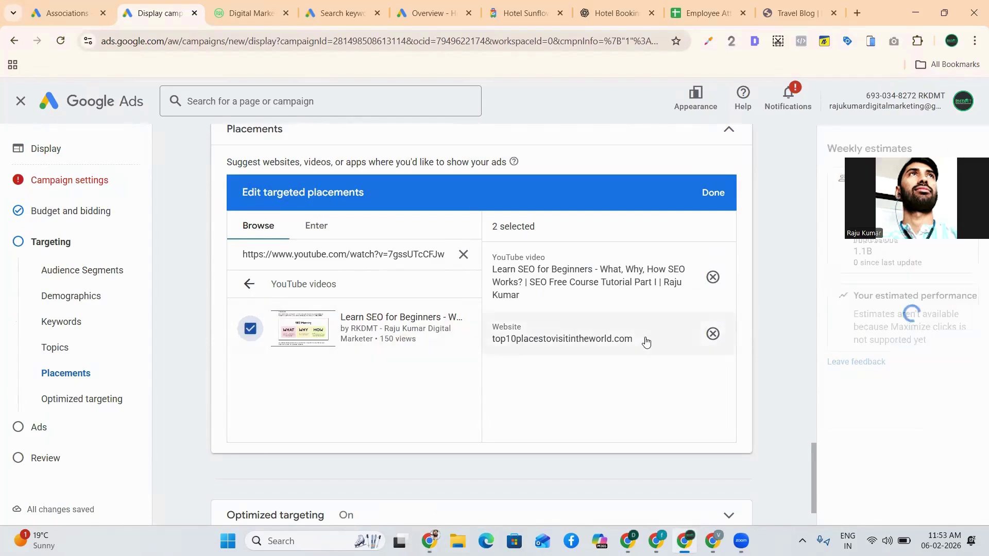
{"action": "left_click", "coordinate": [712, 194]}
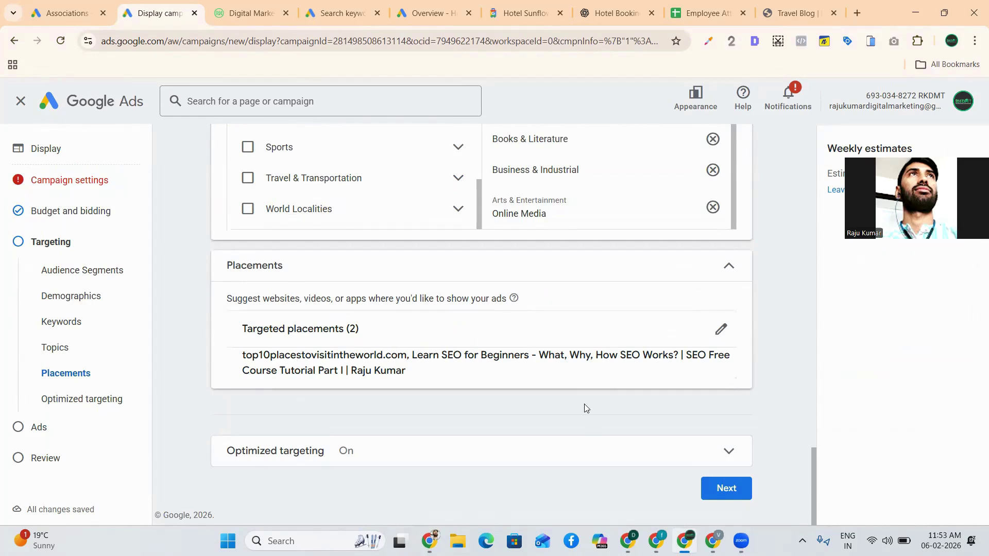
Step: Proceed from targeting to ad creation and set the responsive display ad's business name to RKDMT
{"action": "scroll", "coordinate": [553, 355], "scroll_direction": "up", "scroll_amount": 3}
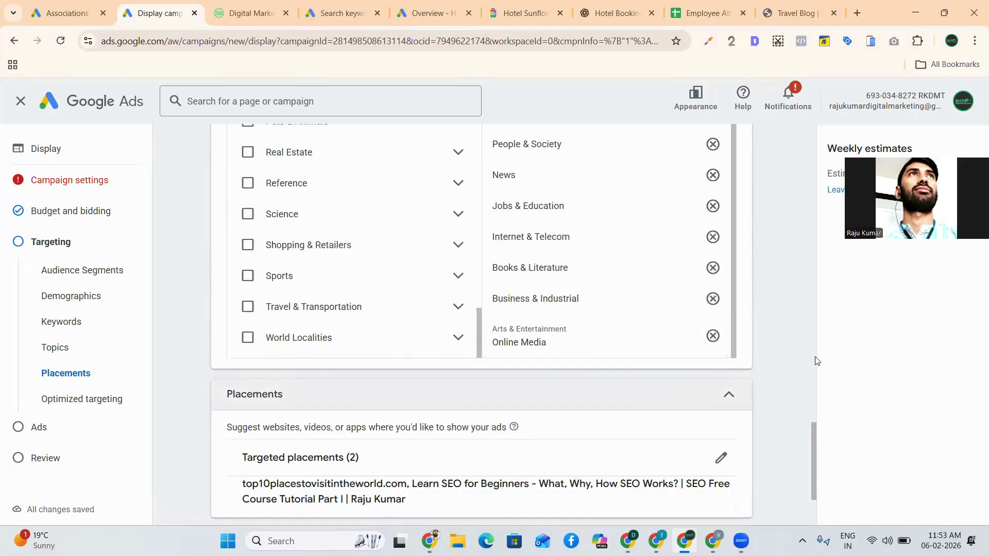
{"action": "scroll", "coordinate": [781, 329], "scroll_direction": "up", "scroll_amount": 5}
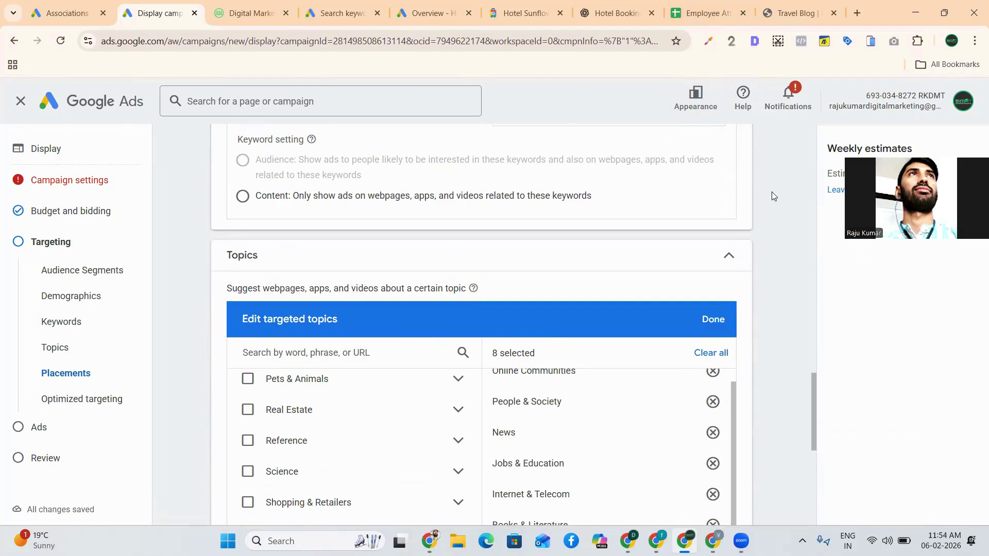
{"action": "scroll", "coordinate": [791, 227], "scroll_direction": "down", "scroll_amount": 7}
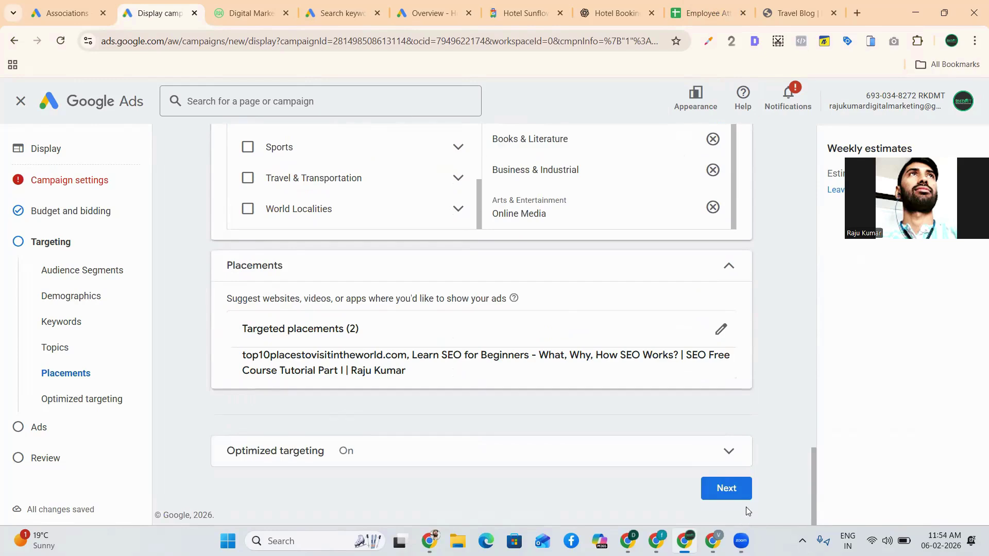
{"action": "left_click", "coordinate": [736, 489]}
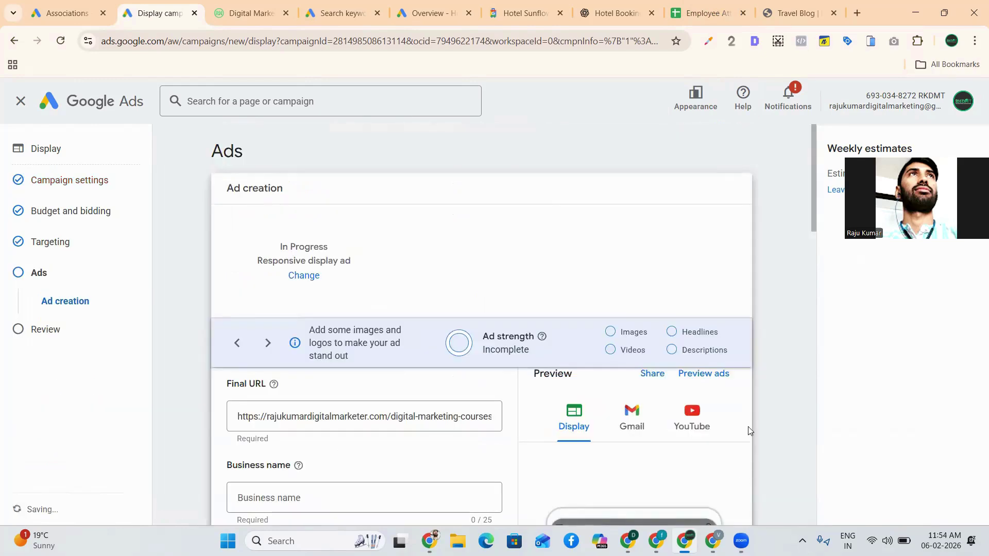
{"action": "scroll", "coordinate": [748, 430], "scroll_direction": "down", "scroll_amount": 4}
{"action": "left_click", "coordinate": [355, 303]}
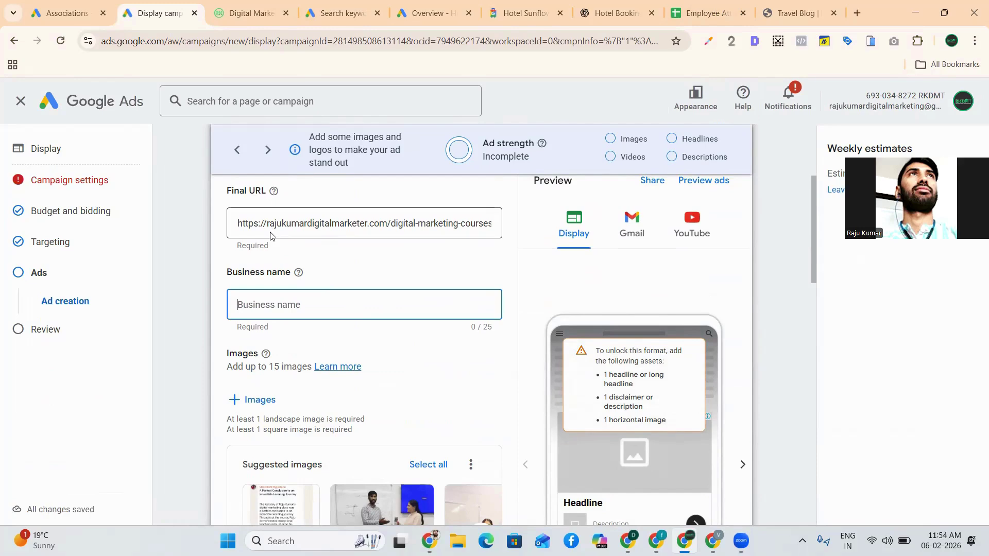
{"action": "type", "text": "RKDMT"}
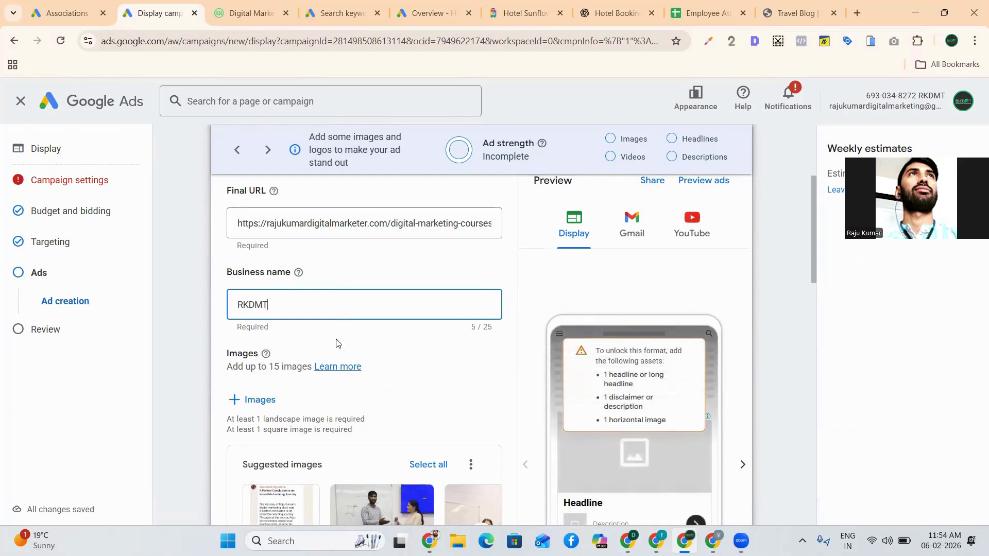
Step: Select all suggested images for the ad and cancel the image cropping dialog
{"action": "scroll", "coordinate": [339, 302], "scroll_direction": "down", "scroll_amount": 2}
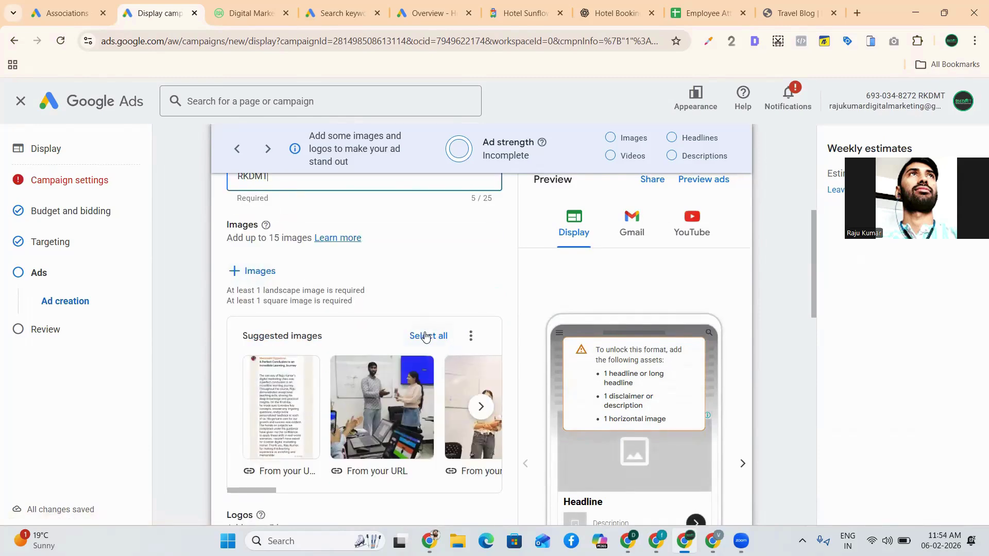
{"action": "left_click", "coordinate": [384, 412]}
{"action": "left_click", "coordinate": [428, 336]}
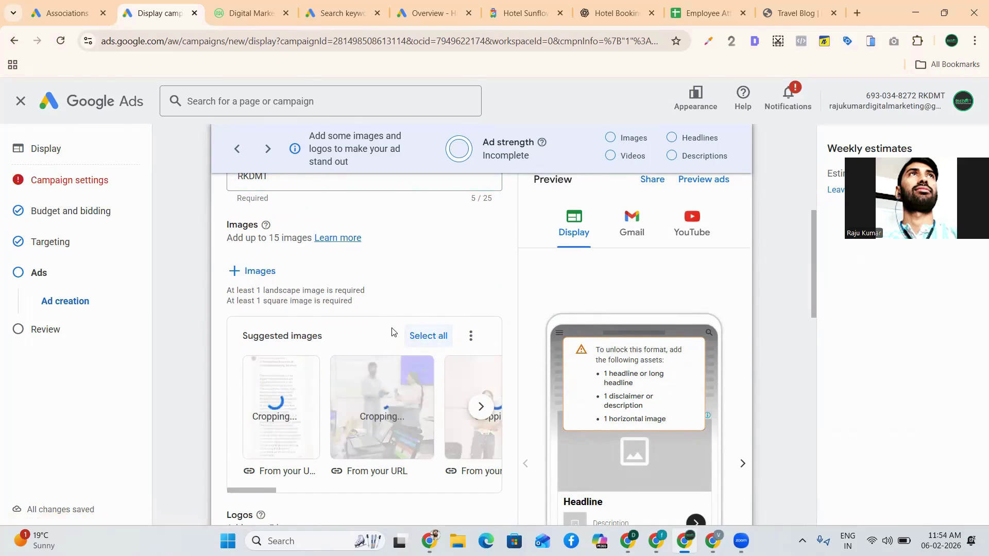
{"action": "scroll", "coordinate": [390, 331], "scroll_direction": "down", "scroll_amount": 2}
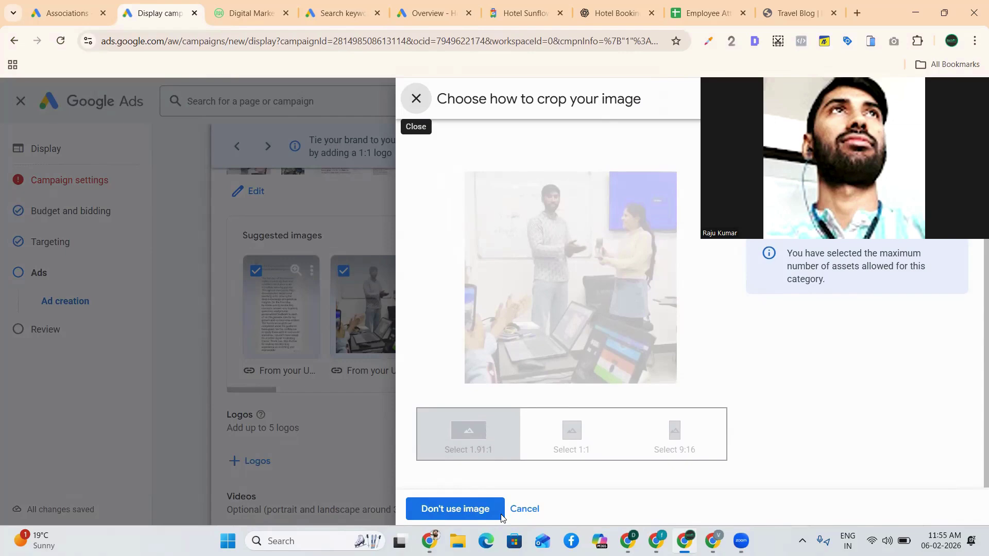
{"action": "left_click", "coordinate": [523, 510]}
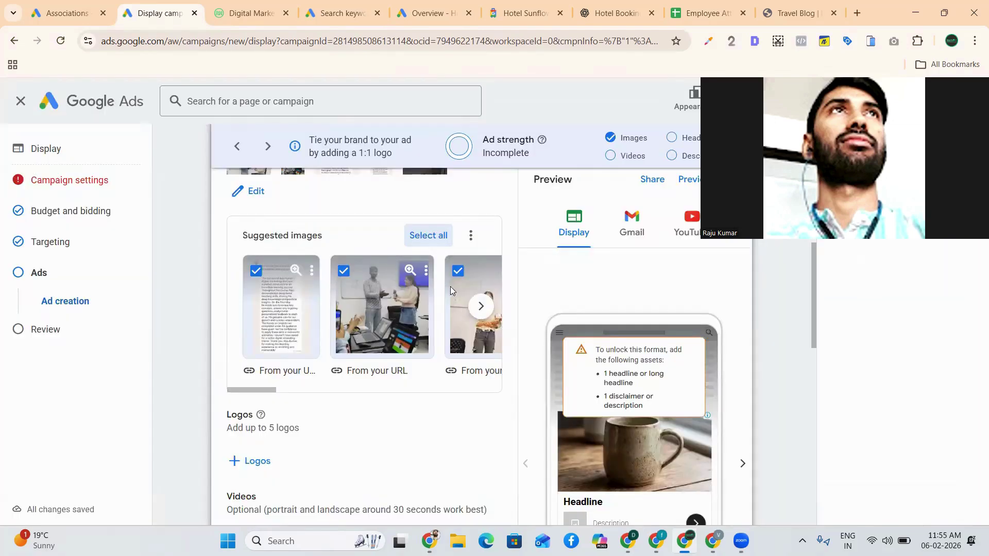
{"action": "left_click", "coordinate": [421, 239]}
{"action": "left_click", "coordinate": [422, 239]}
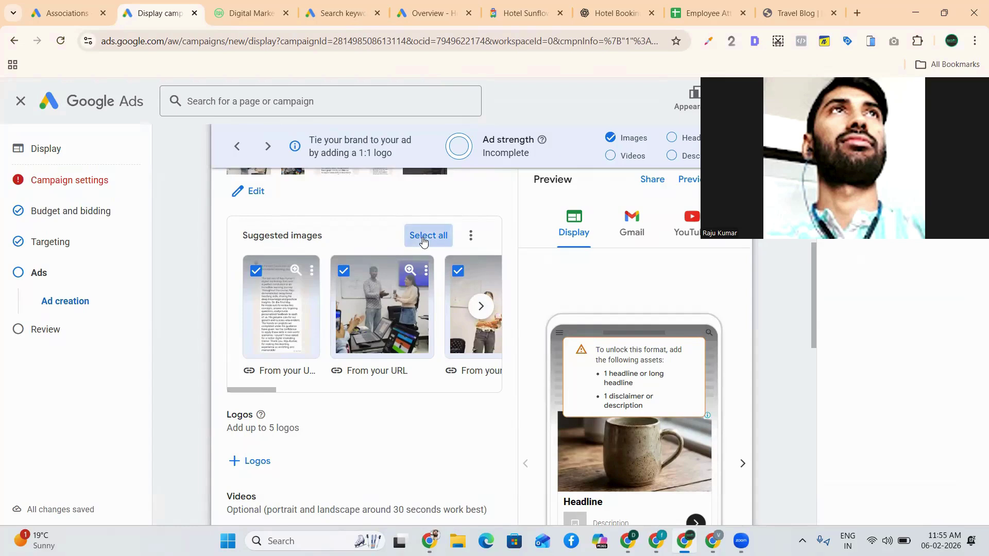
Step: Browse the suggested images, then deselect the text testimonial image and select it again
{"action": "left_click", "coordinate": [480, 306]}
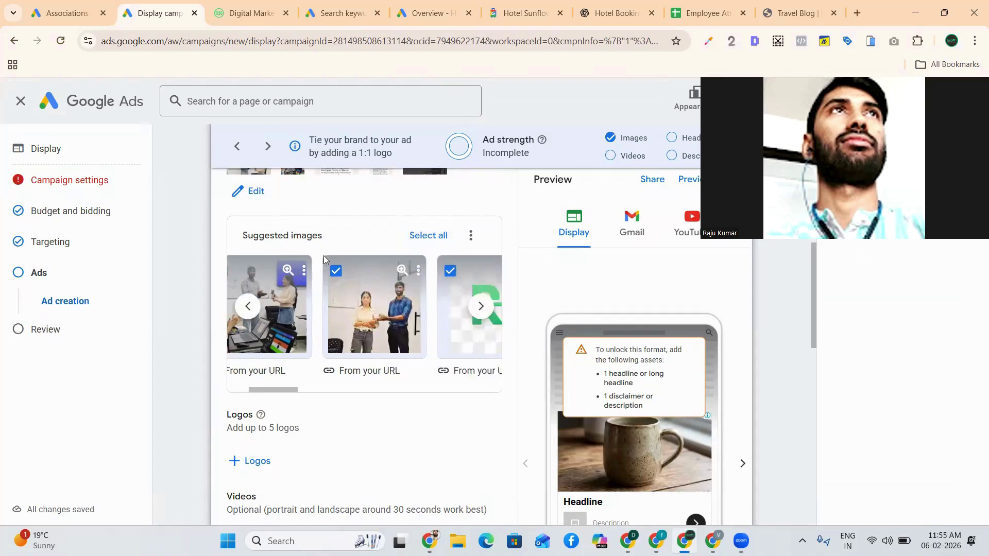
{"action": "left_click", "coordinate": [248, 306]}
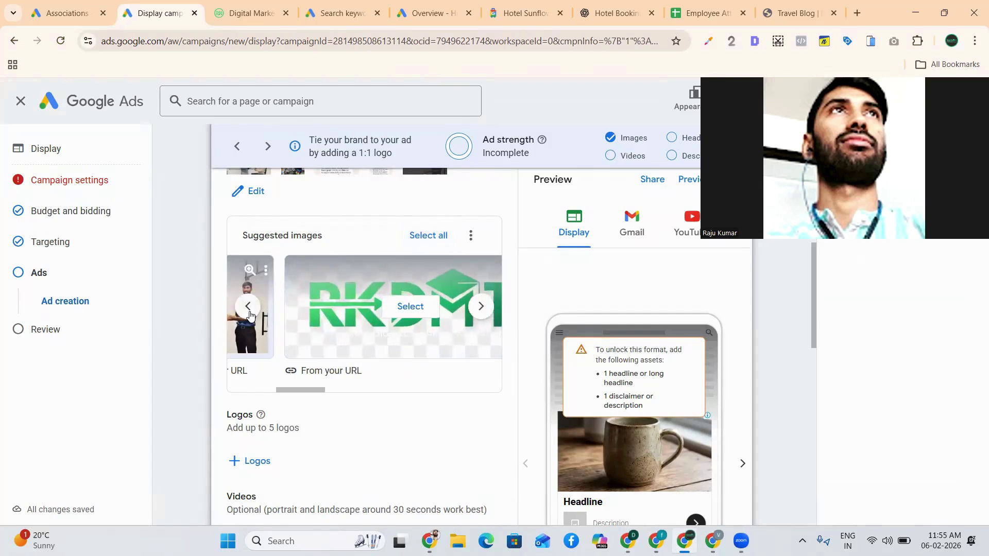
{"action": "left_click", "coordinate": [253, 270]}
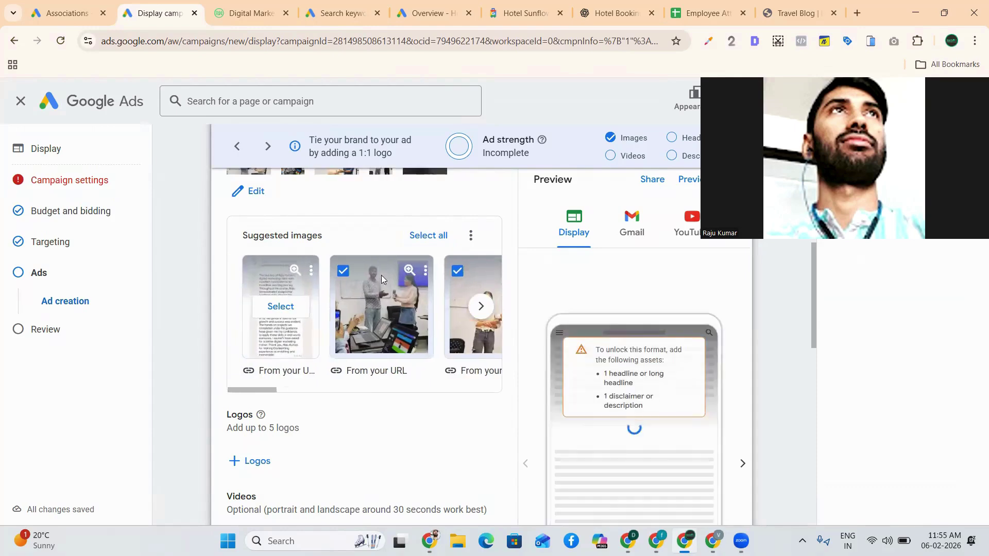
{"action": "left_click", "coordinate": [280, 305]}
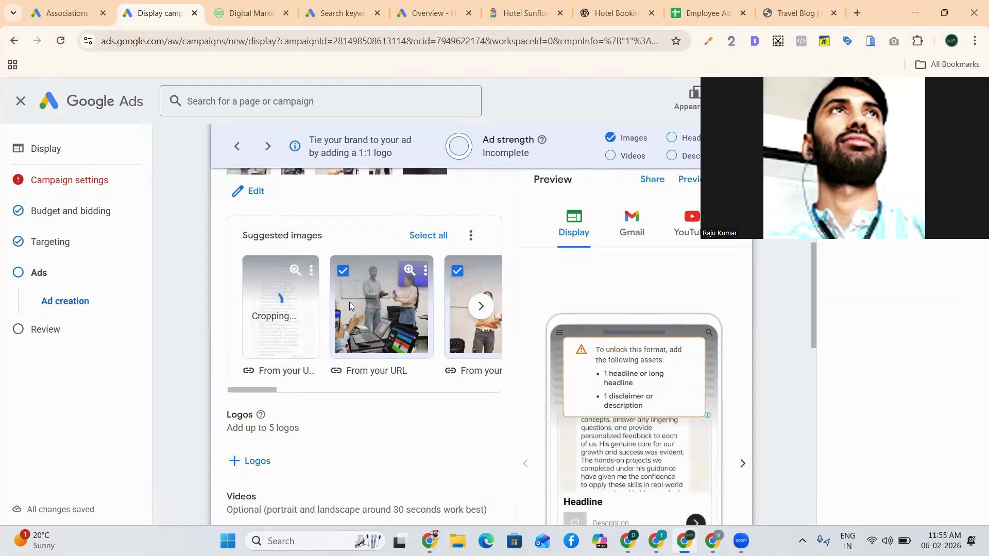
{"action": "scroll", "coordinate": [433, 328], "scroll_direction": "down", "scroll_amount": 1}
{"action": "scroll", "coordinate": [433, 329], "scroll_direction": "up", "scroll_amount": 5}
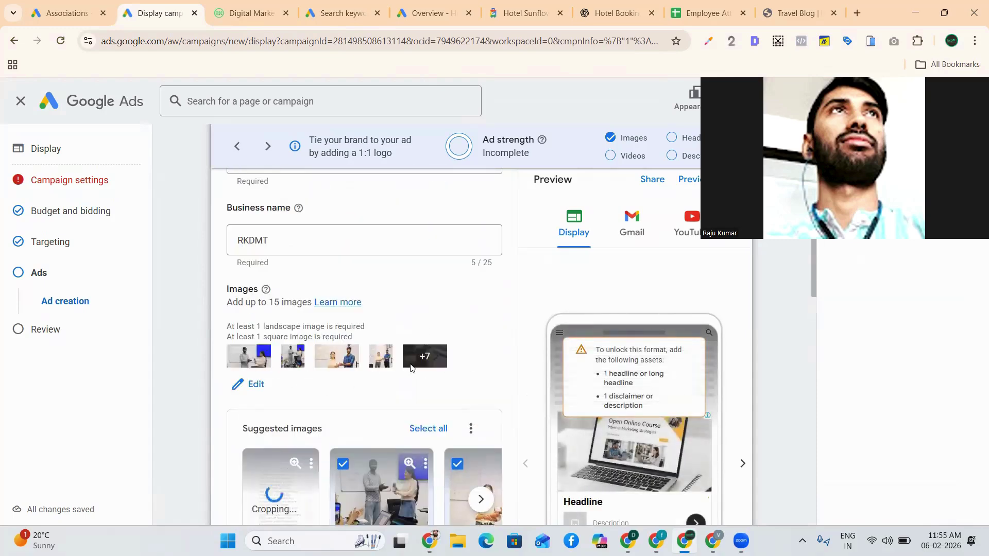
Step: Edit the ad's images, removing the generated mug image and selecting all images based on the final URL
{"action": "left_click", "coordinate": [251, 384]}
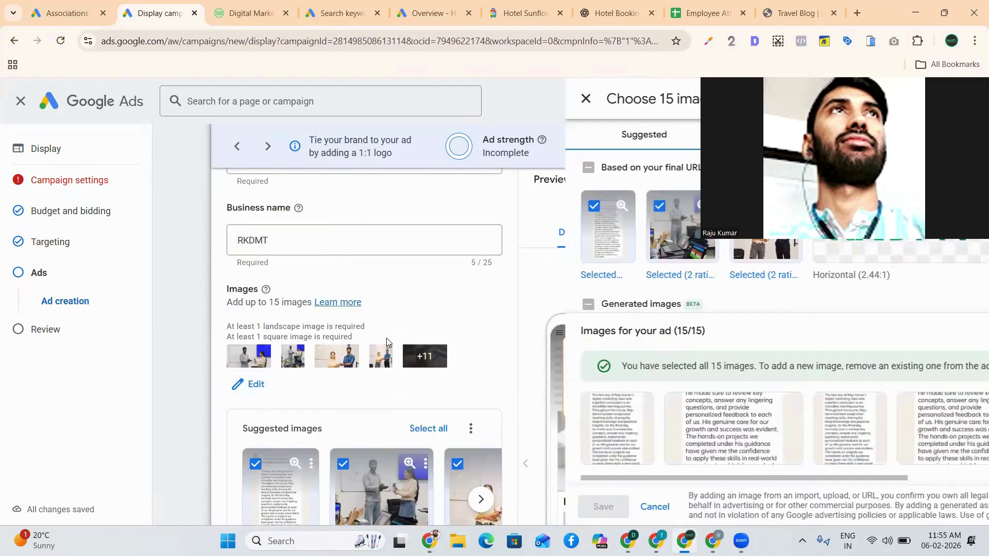
{"action": "scroll", "coordinate": [465, 265], "scroll_direction": "down", "scroll_amount": 1}
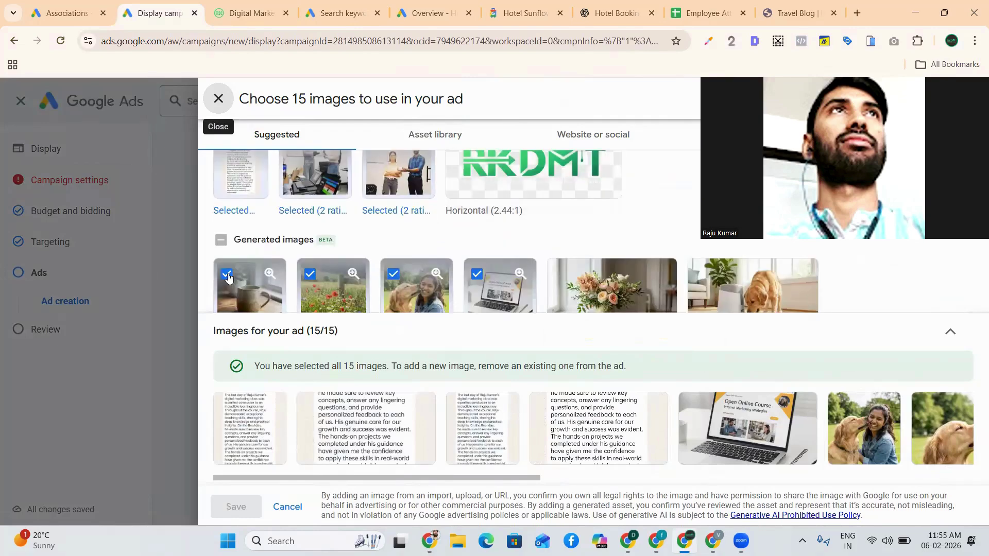
{"action": "left_click", "coordinate": [226, 274]}
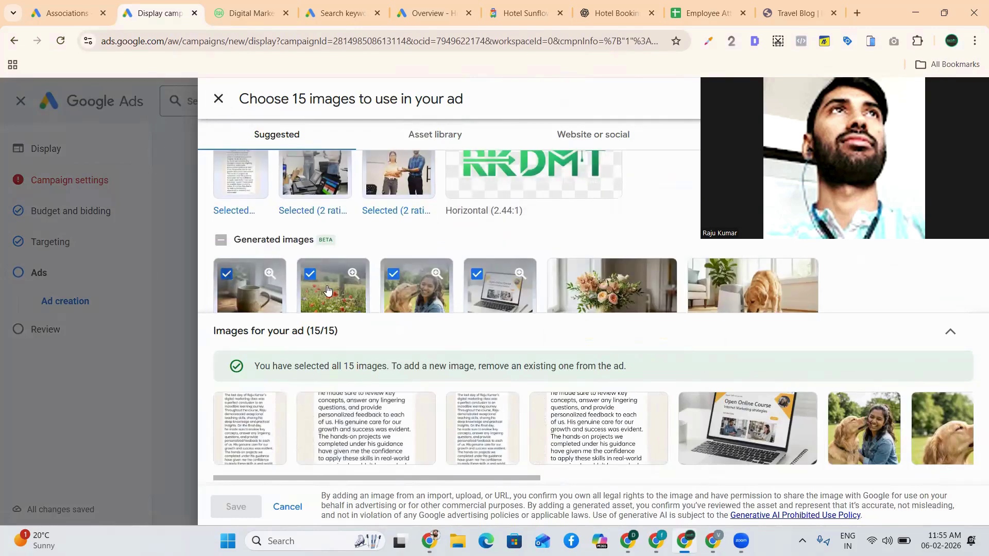
{"action": "left_click", "coordinate": [311, 278]}
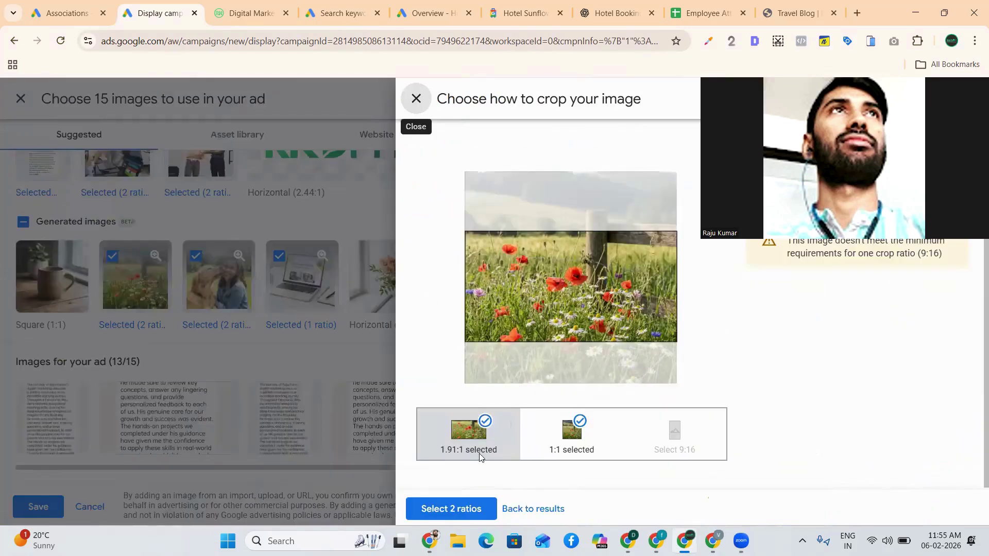
{"action": "left_click", "coordinate": [530, 510]}
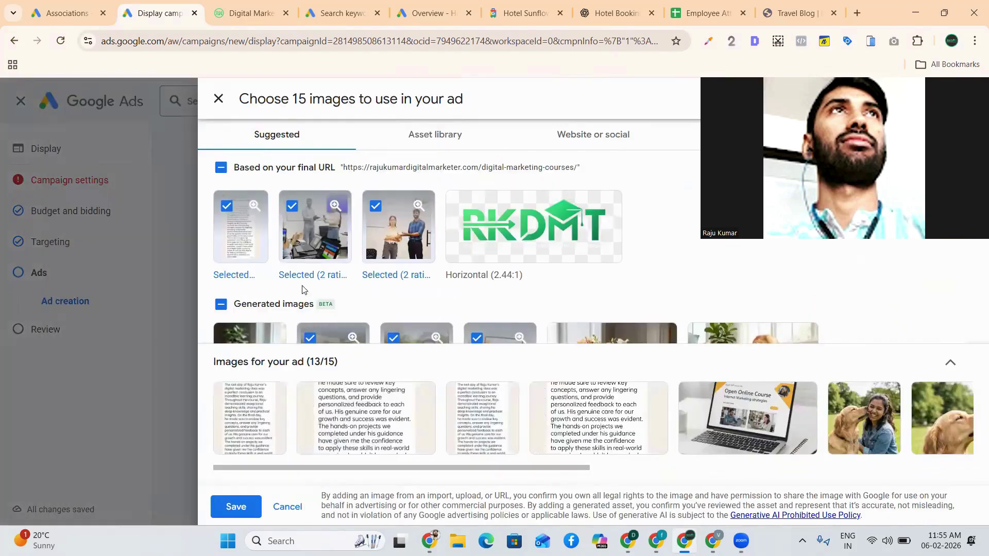
{"action": "left_click", "coordinate": [221, 168]}
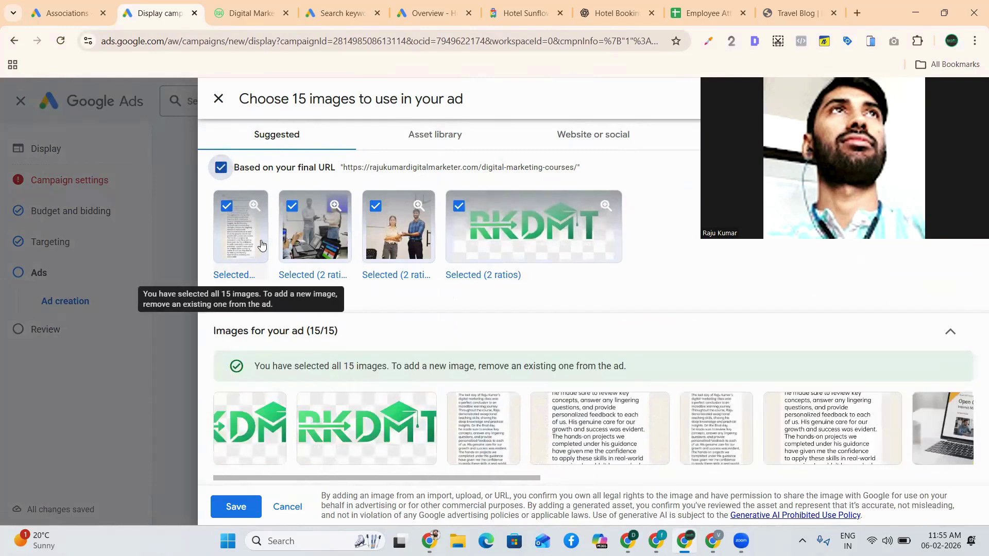
Step: Deselect the remaining generated images of the poppy field, the woman with a dog, and the laptop
{"action": "scroll", "coordinate": [314, 240], "scroll_direction": "down", "scroll_amount": 2}
{"action": "scroll", "coordinate": [314, 240], "scroll_direction": "down", "scroll_amount": 1}
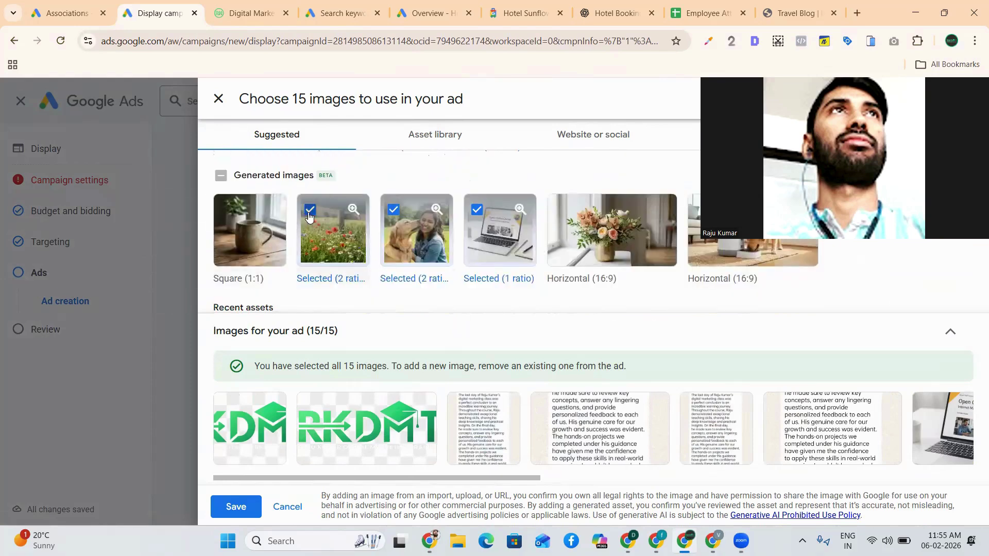
{"action": "left_click", "coordinate": [309, 210]}
{"action": "left_click", "coordinate": [393, 210]}
{"action": "left_click", "coordinate": [477, 210]}
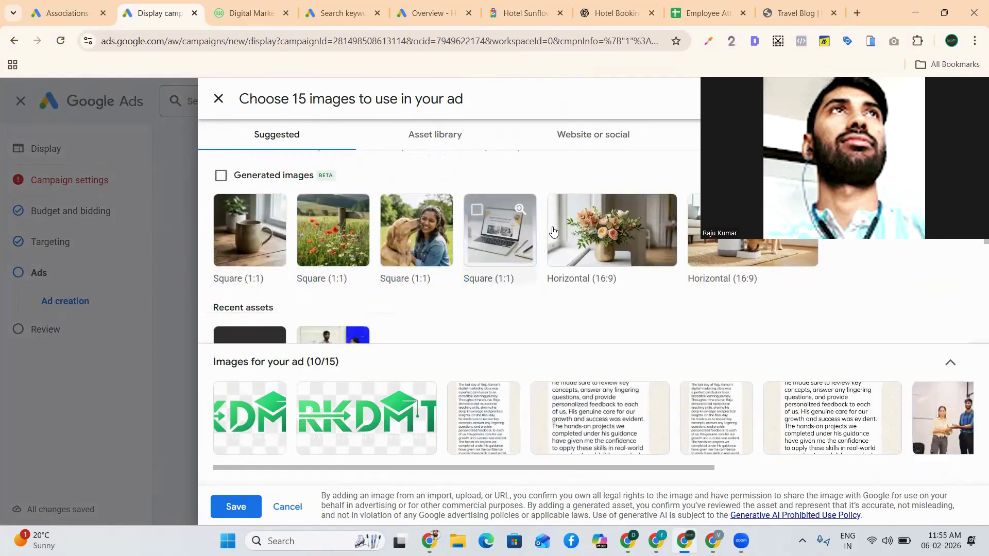
Step: Review the suggested images and save the current image selection for the ad
{"action": "scroll", "coordinate": [358, 291], "scroll_direction": "down", "scroll_amount": 2}
{"action": "scroll", "coordinate": [358, 291], "scroll_direction": "up", "scroll_amount": 3}
{"action": "scroll", "coordinate": [357, 291], "scroll_direction": "up", "scroll_amount": 1}
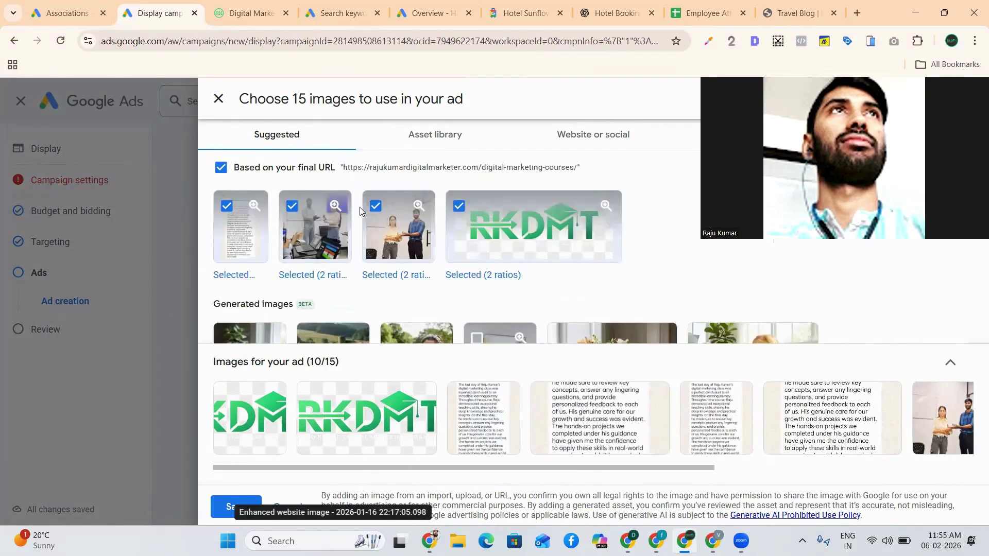
{"action": "scroll", "coordinate": [363, 302], "scroll_direction": "down", "scroll_amount": 5}
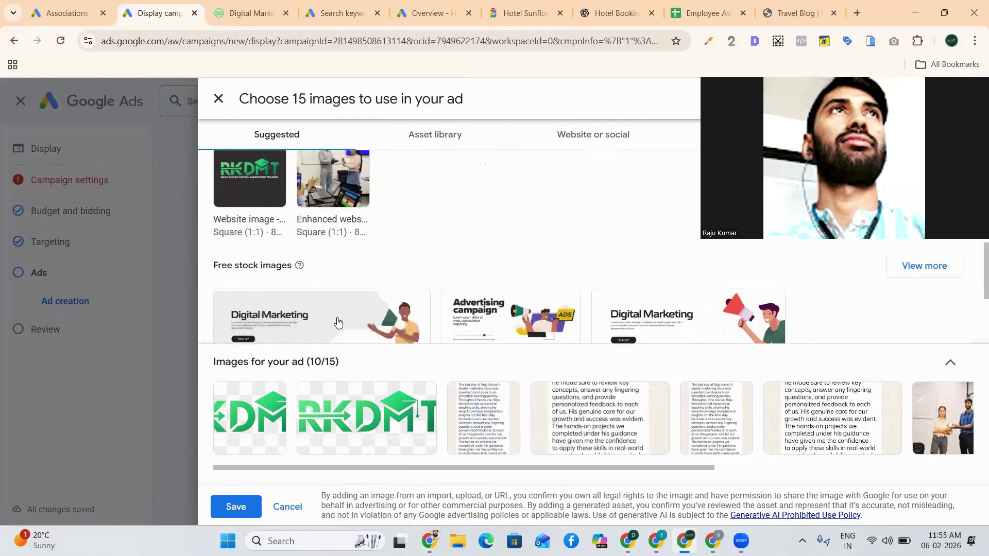
{"action": "scroll", "coordinate": [336, 315], "scroll_direction": "up", "scroll_amount": 2}
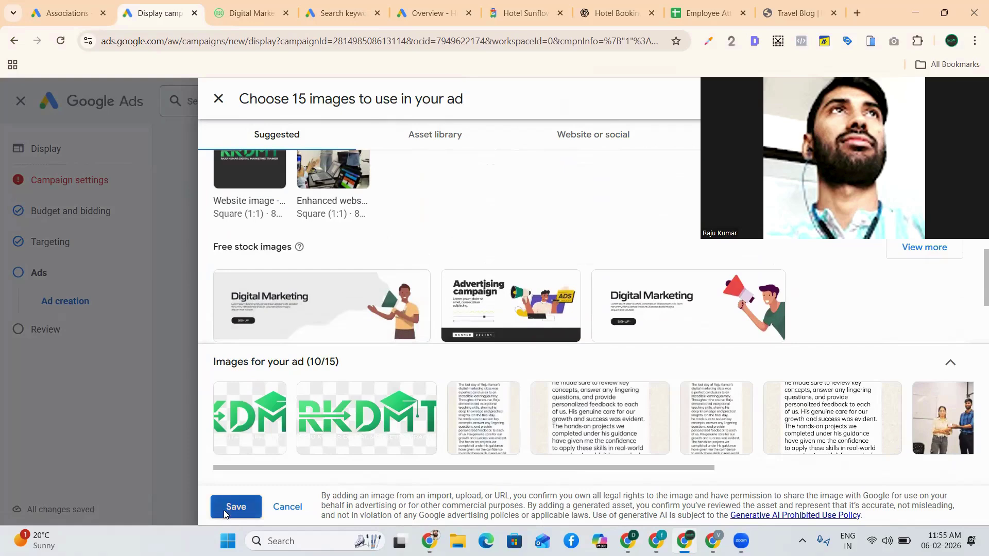
{"action": "left_click", "coordinate": [224, 509]}
Step: Add the square RKDMT website image from the asset library as the ad's logo and save it
{"action": "scroll", "coordinate": [356, 377], "scroll_direction": "down", "scroll_amount": 5}
{"action": "scroll", "coordinate": [339, 371], "scroll_direction": "down", "scroll_amount": 1}
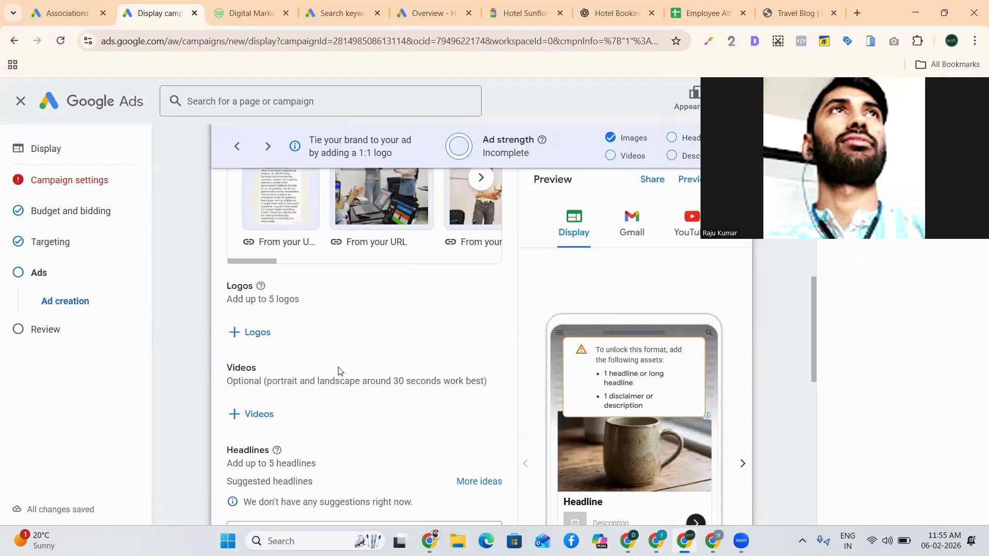
{"action": "left_click", "coordinate": [267, 334]}
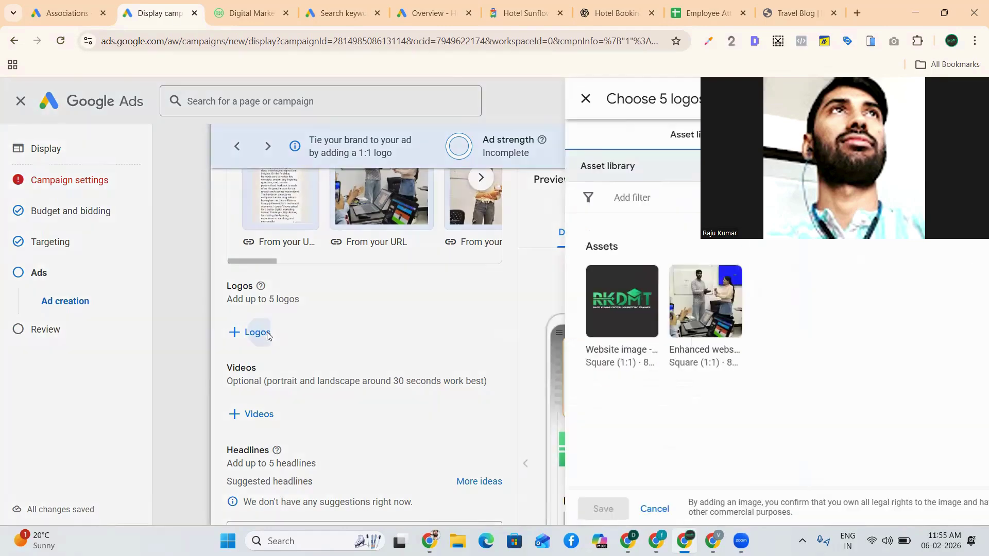
{"action": "left_click", "coordinate": [279, 316]}
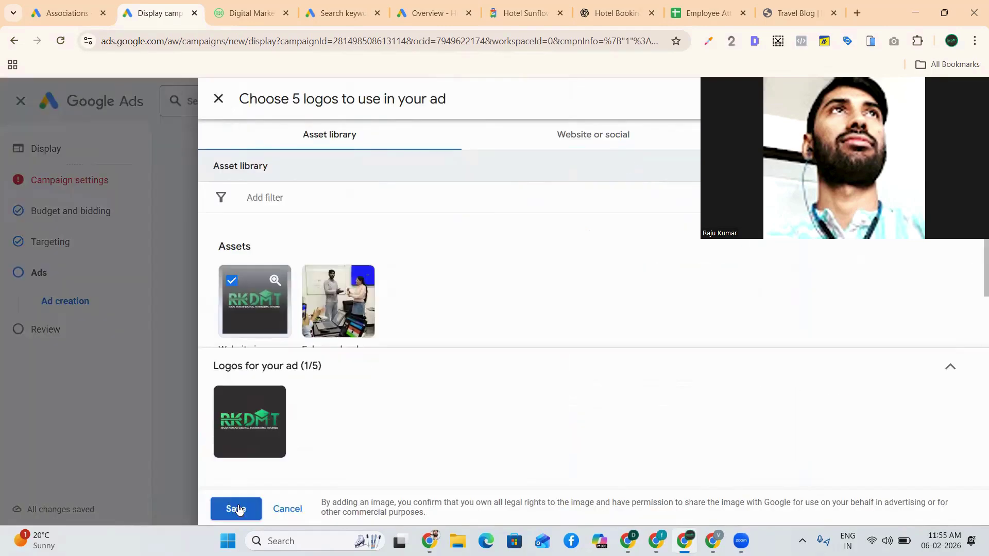
{"action": "left_click", "coordinate": [235, 509]}
Step: Examine the ad's headline, long headline and description fields and their character limits
{"action": "scroll", "coordinate": [276, 356], "scroll_direction": "down", "scroll_amount": 3}
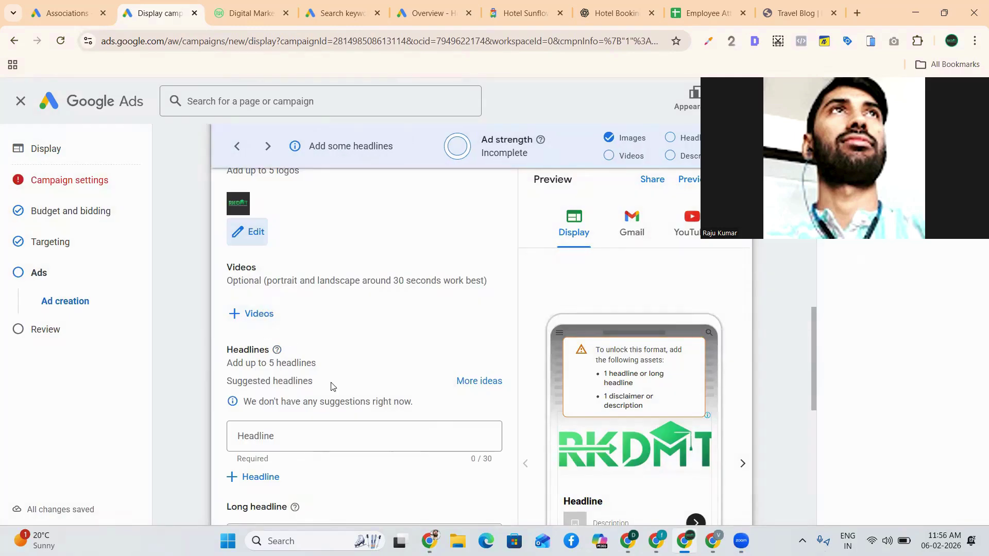
{"action": "scroll", "coordinate": [263, 327], "scroll_direction": "down", "scroll_amount": 3}
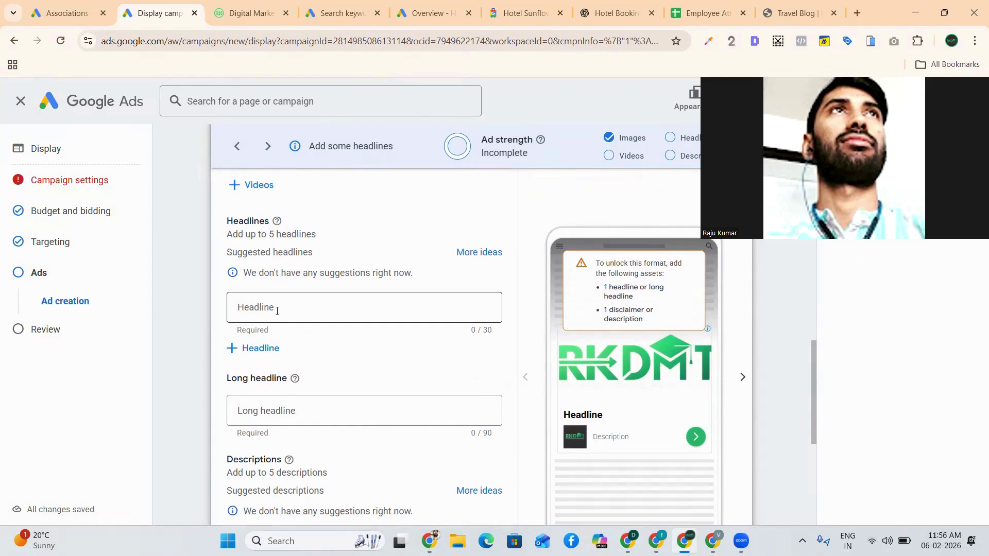
{"action": "scroll", "coordinate": [277, 311], "scroll_direction": "down", "scroll_amount": 2}
{"action": "scroll", "coordinate": [277, 311], "scroll_direction": "up", "scroll_amount": 3}
{"action": "scroll", "coordinate": [277, 311], "scroll_direction": "down", "scroll_amount": 3}
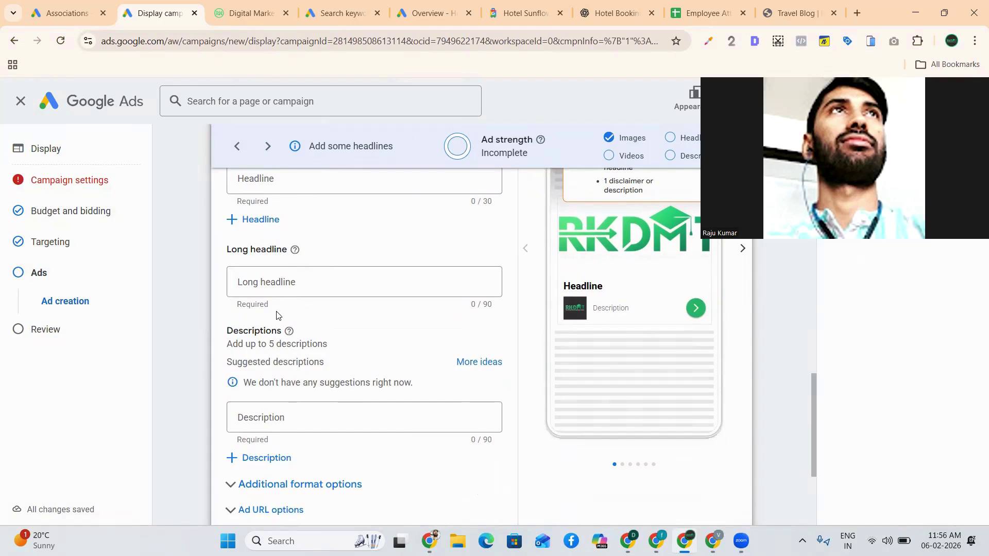
{"action": "scroll", "coordinate": [319, 283], "scroll_direction": "up", "scroll_amount": 2}
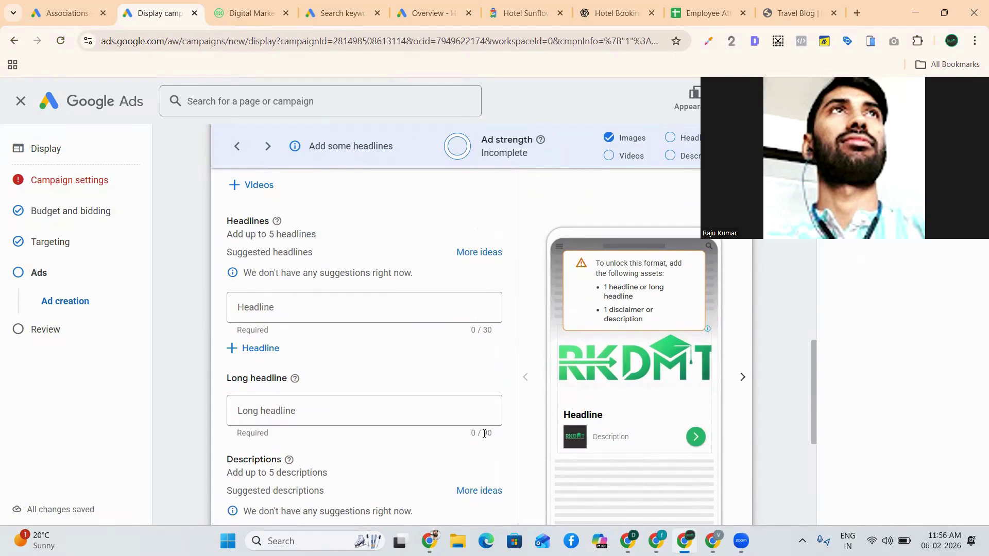
{"action": "scroll", "coordinate": [484, 433], "scroll_direction": "down", "scroll_amount": 2}
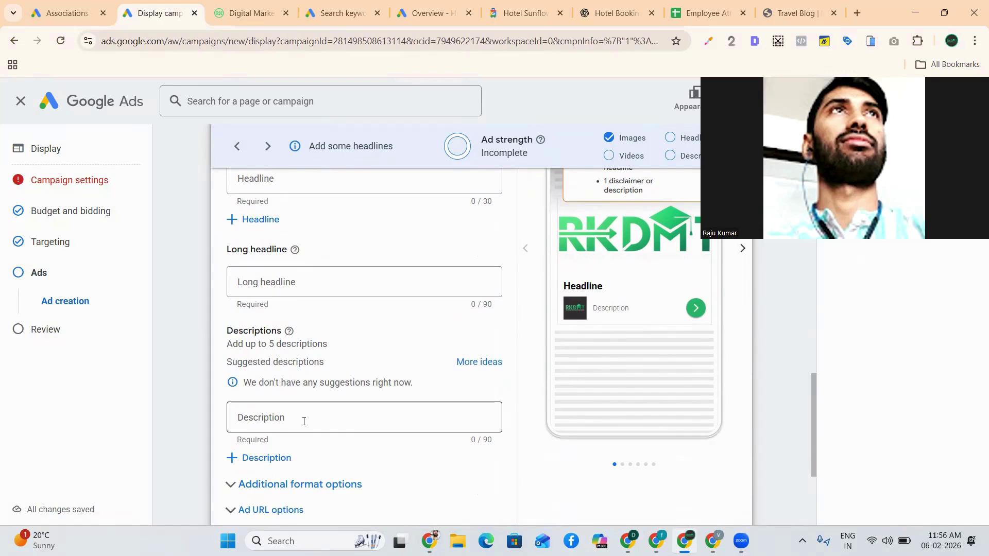
{"action": "scroll", "coordinate": [304, 413], "scroll_direction": "up", "scroll_amount": 2}
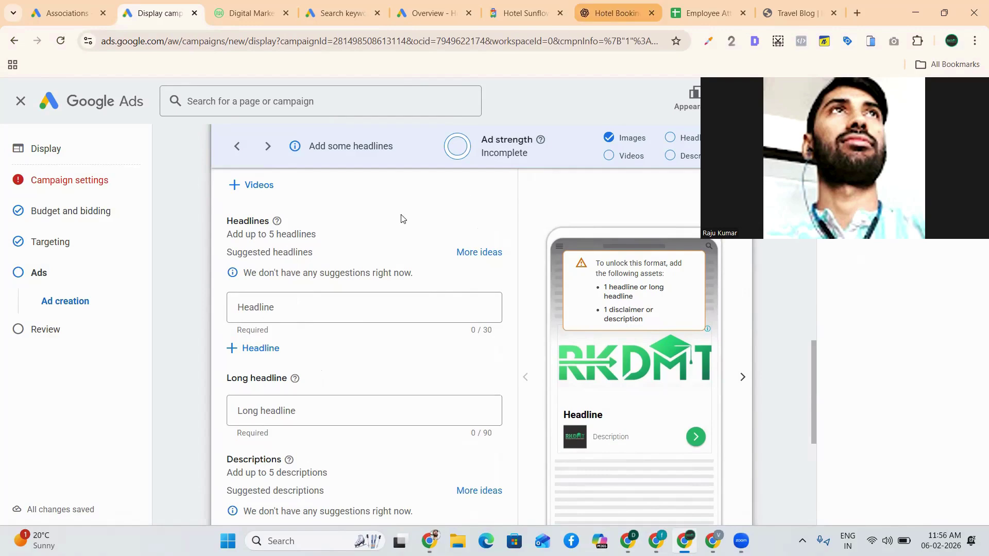
Step: Copy the ad's final URL and paste it into a new message in the ChatGPT conversation
{"action": "scroll", "coordinate": [403, 220], "scroll_direction": "up", "scroll_amount": 10}
{"action": "left_click", "coordinate": [347, 283]}
{"action": "key", "text": "ctrl+a"}
{"action": "key", "text": "ctrl+c"}
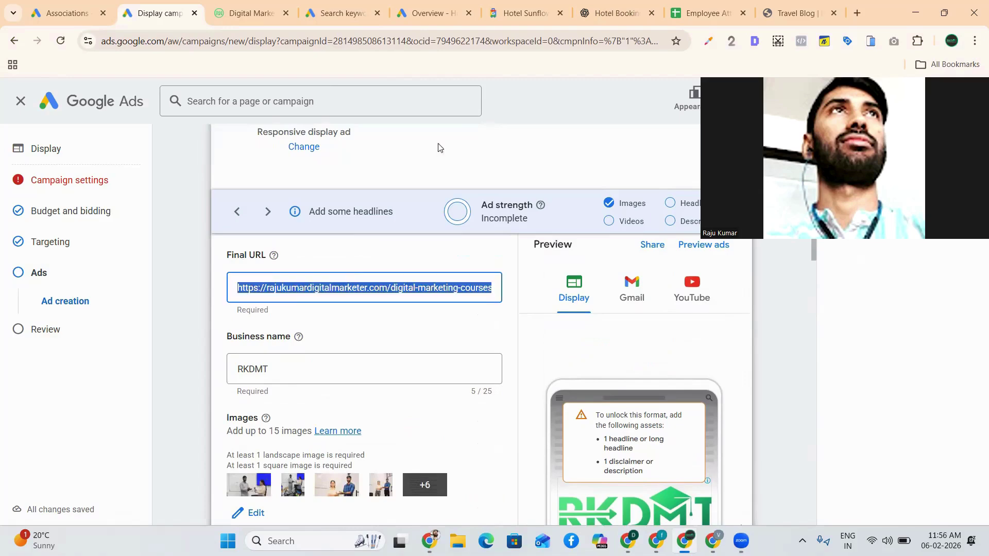
{"action": "left_click", "coordinate": [612, 13]}
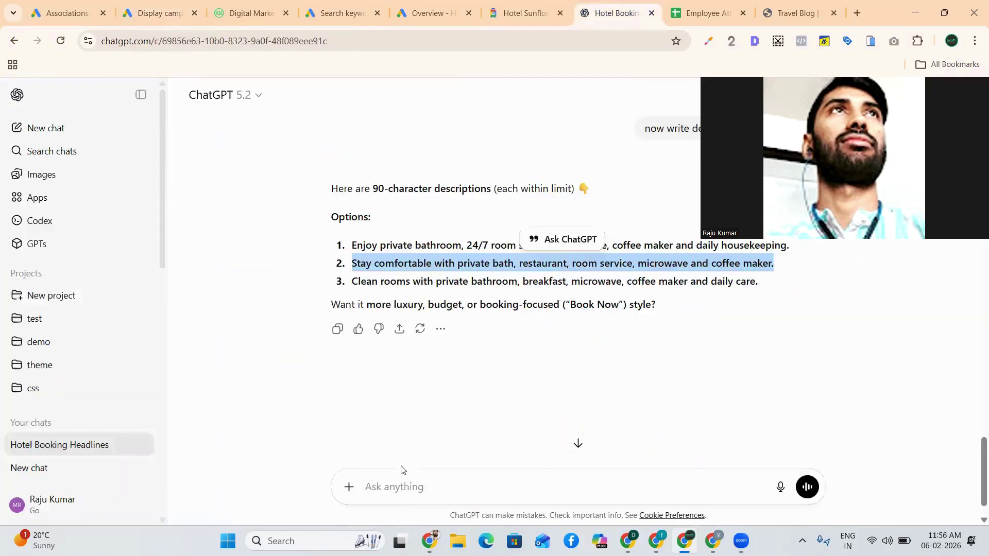
{"action": "left_click", "coordinate": [411, 484]}
{"action": "key", "text": "ctrl+v"}
Step: Ask ChatGPT to write 5 headlines in 30 characters, 2 headlines in 90 characters and 2 descriptions in 90 characters for the URL
{"action": "key", "text": "shift+Return"}
{"action": "key", "text": "shift+Return"}
{"action": "type", "text": "write "}
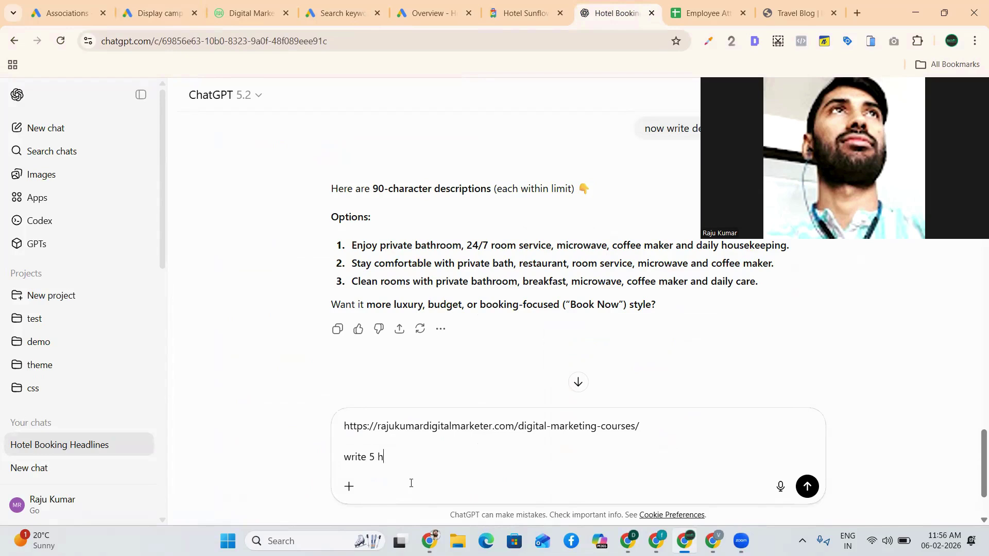
{"action": "type", "text": "5 headline in 30 charcter and 2 headline in 90 character as"}
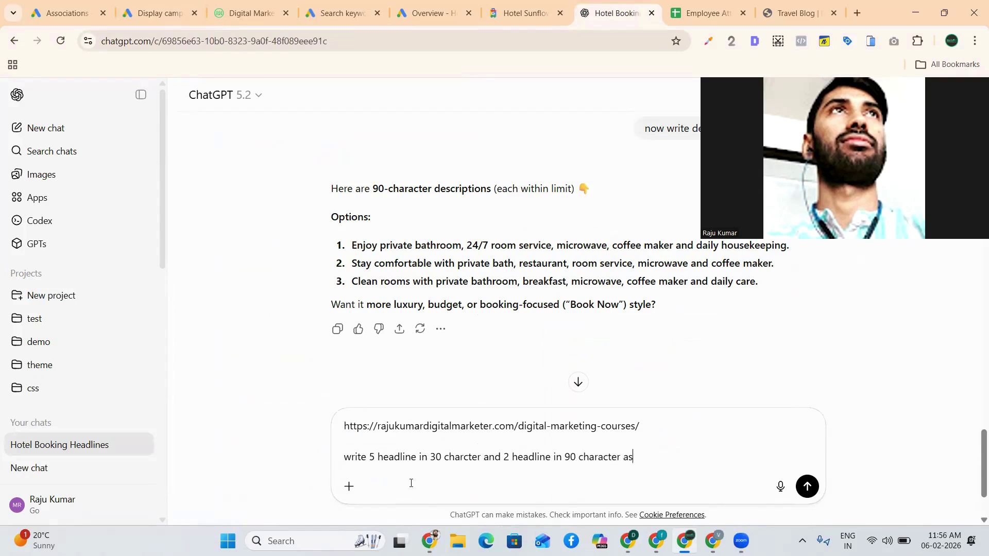
{"action": "key", "text": "BackSpace"}
{"action": "type", "text": "lso 2 description in 90 characte"}
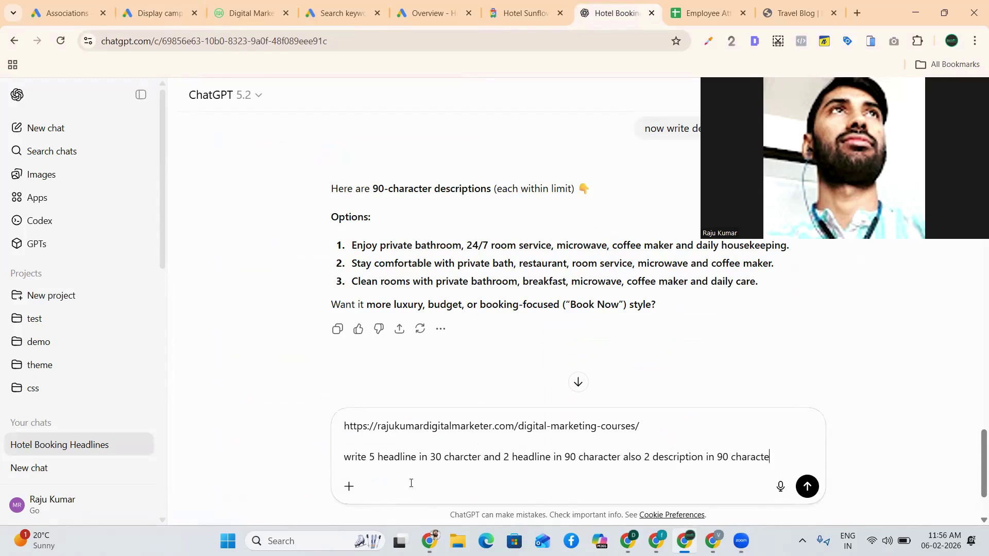
{"action": "key", "text": "Return"}
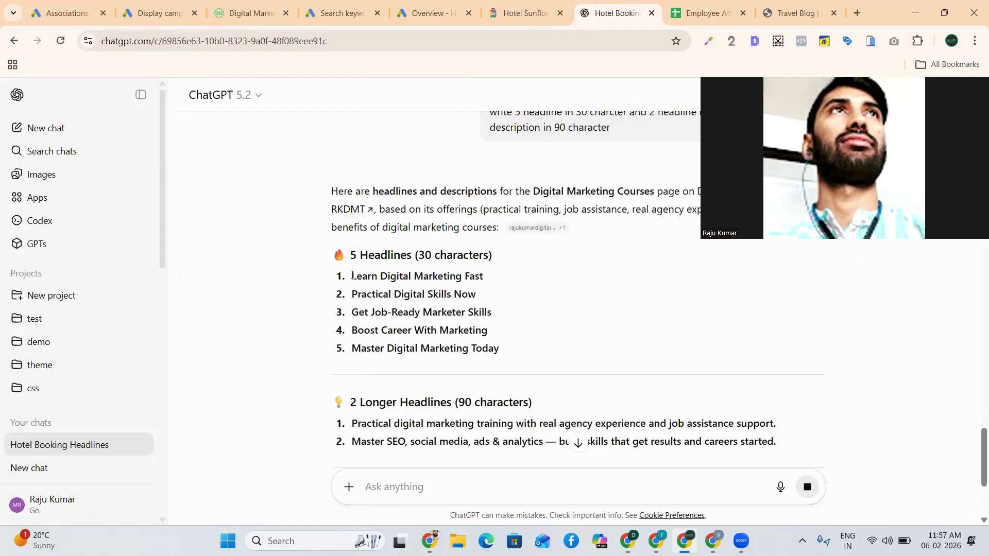
Step: Copy "Learn Digital Marketing Fast" from ChatGPT's reply and enter it as the first headline in Google Ads
{"action": "left_click_drag", "start_coordinate": [352, 275], "coordinate": [485, 278]}
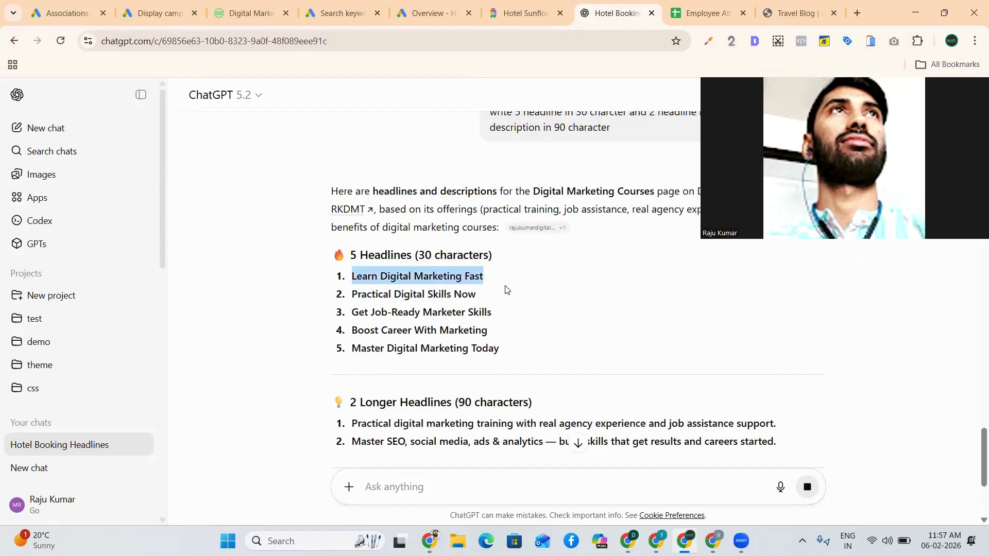
{"action": "left_click", "coordinate": [428, 13]}
{"action": "left_click", "coordinate": [339, 13]}
{"action": "left_click", "coordinate": [165, 11]}
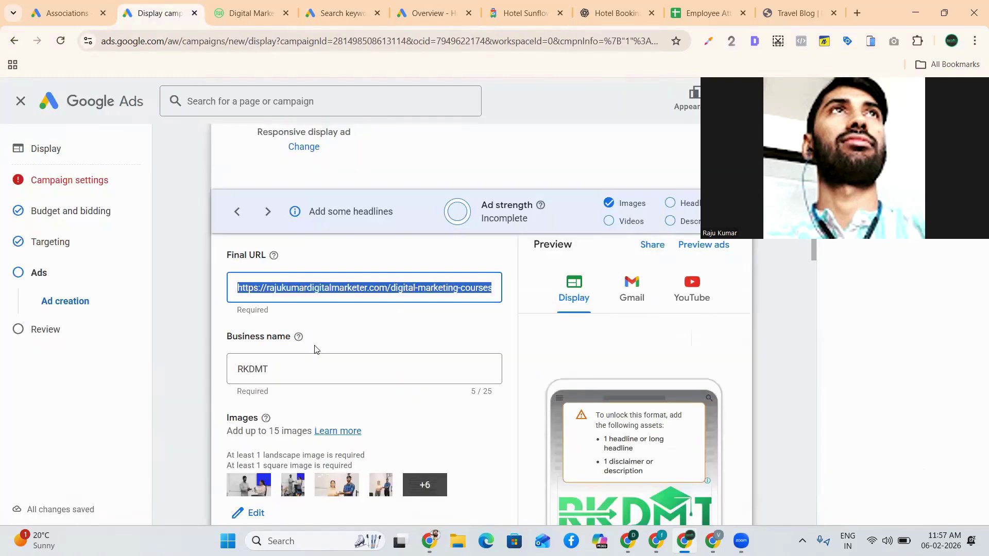
{"action": "scroll", "coordinate": [316, 350], "scroll_direction": "down", "scroll_amount": 10}
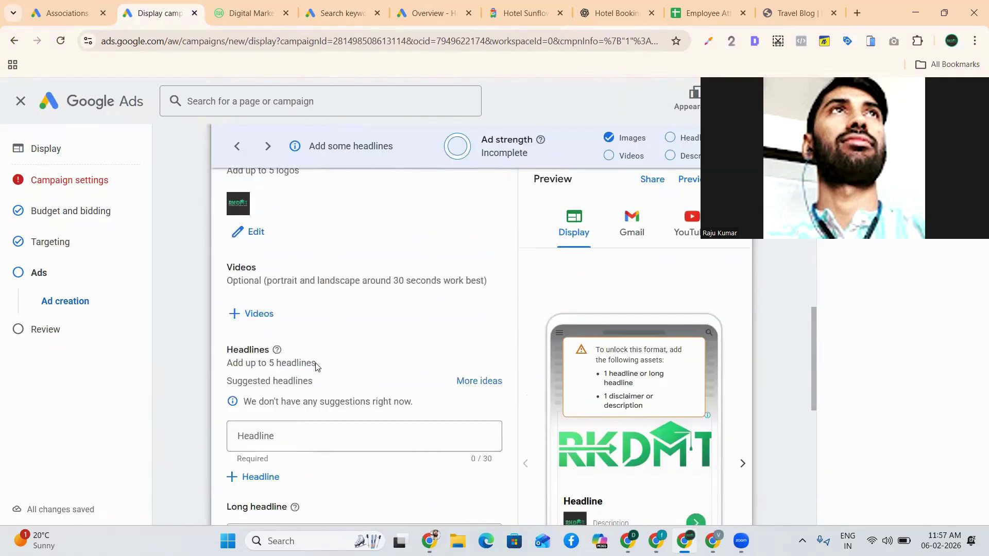
{"action": "scroll", "coordinate": [316, 365], "scroll_direction": "down", "scroll_amount": 3}
{"action": "left_click", "coordinate": [333, 307]}
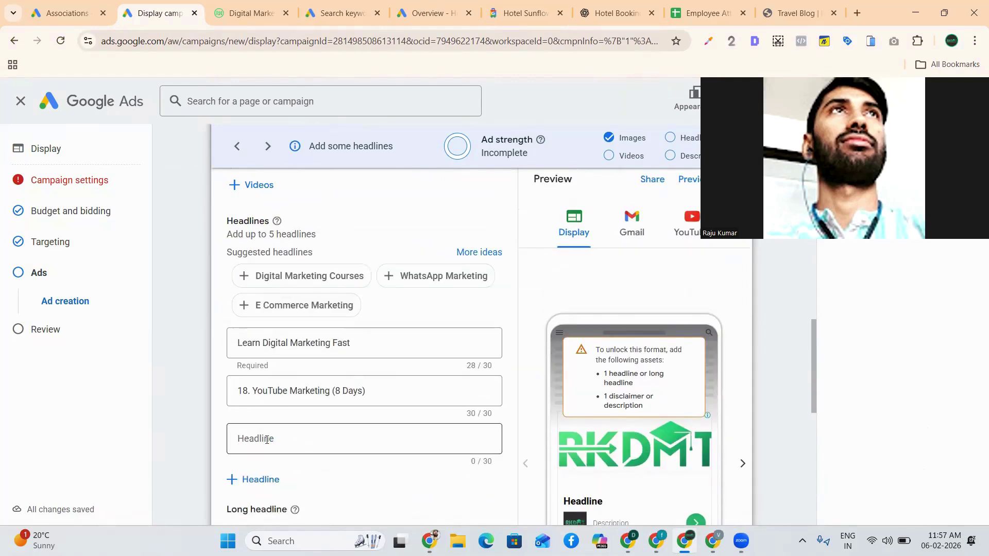
Step: Fill the next headlines with the suggestions "18. YouTube Marketing (8 Days)" and "WhatsApp Marketing"
{"action": "left_click", "coordinate": [257, 393]}
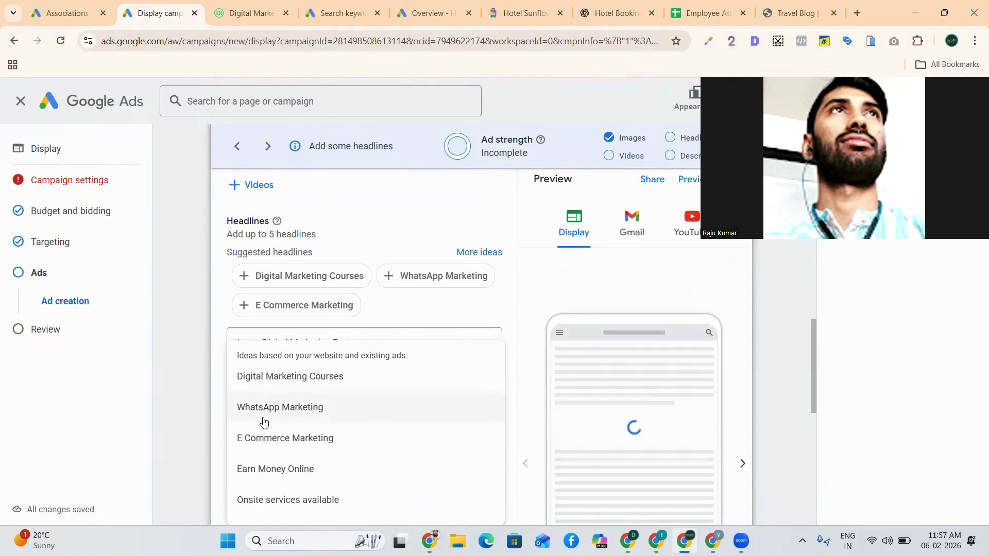
{"action": "left_click", "coordinate": [260, 406]}
{"action": "scroll", "coordinate": [268, 407], "scroll_direction": "down", "scroll_amount": 3}
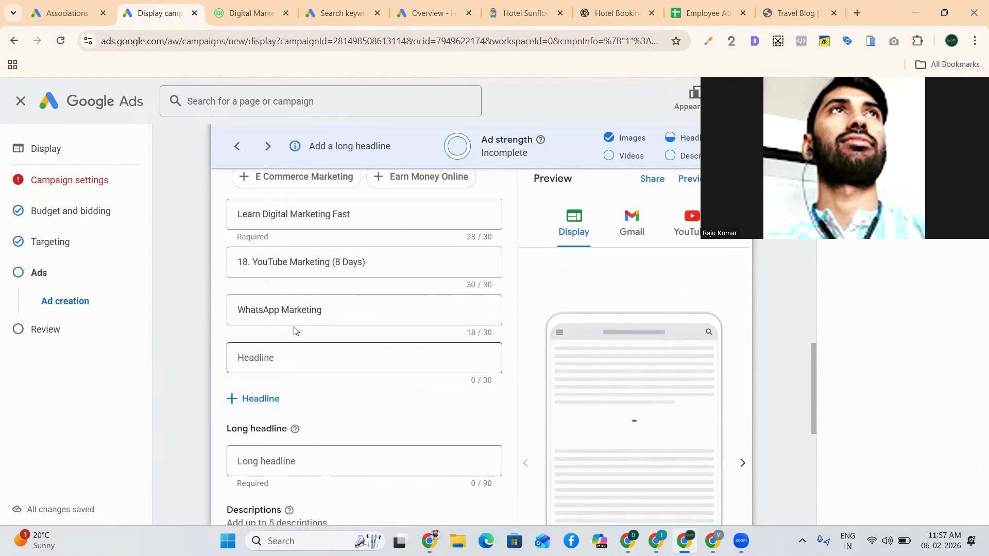
Step: Replace the "WhatsApp Marketing" headline with "Practical Digital Skills Now" copied from ChatGPT
{"action": "left_click", "coordinate": [796, 13]}
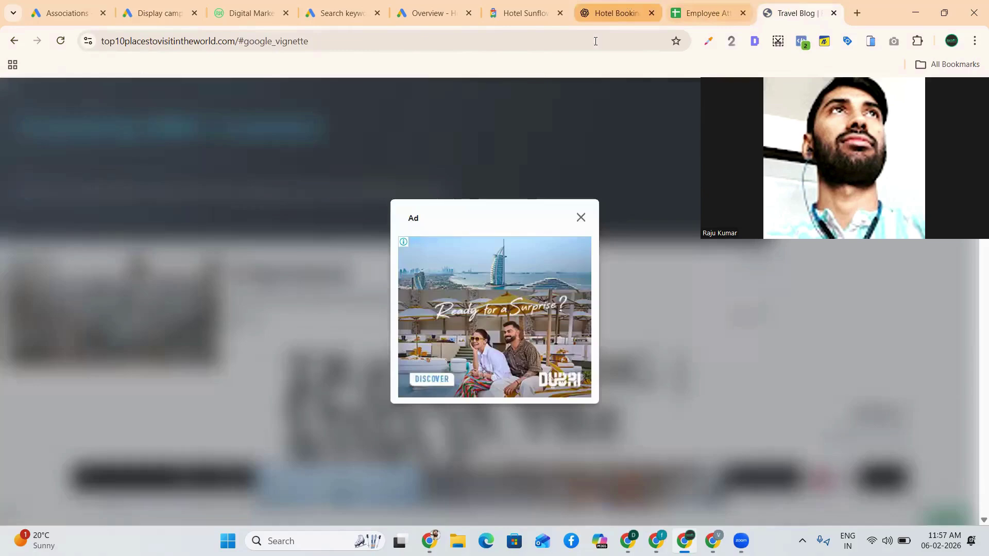
{"action": "left_click", "coordinate": [616, 11]}
{"action": "triple_click", "coordinate": [426, 291]}
{"action": "key", "text": "ctrl+c"}
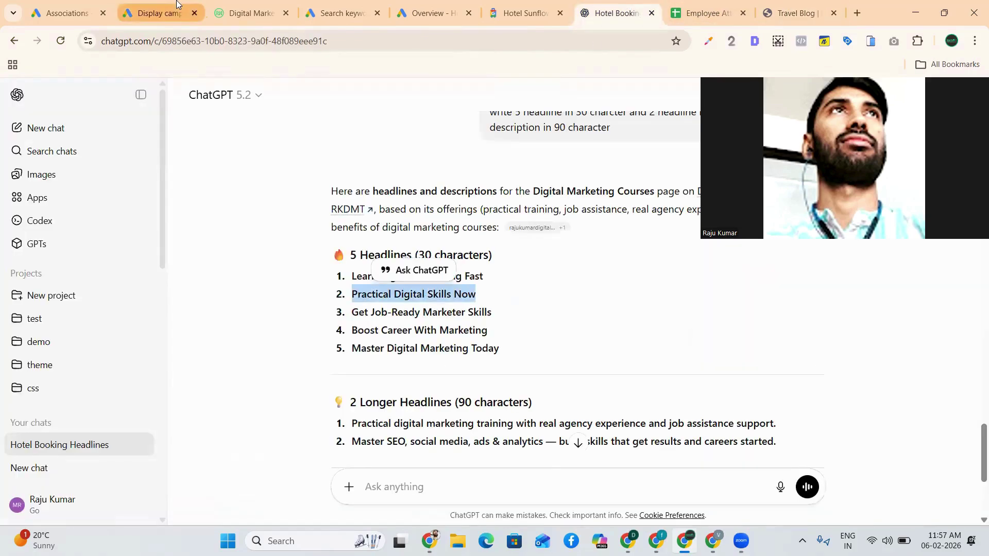
{"action": "left_click", "coordinate": [154, 13]}
{"action": "triple_click", "coordinate": [326, 310]}
{"action": "key", "text": "ctrl+v"}
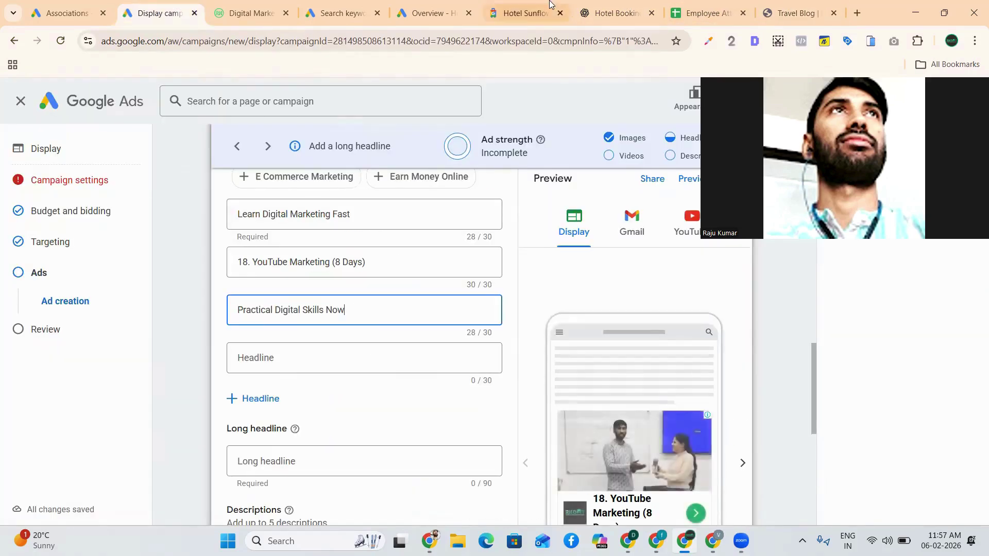
Step: Replace the "18. YouTube Marketing (8 Days)" headline with "Get Job-Ready Marketer Skills" copied from ChatGPT
{"action": "left_click", "coordinate": [575, 17]}
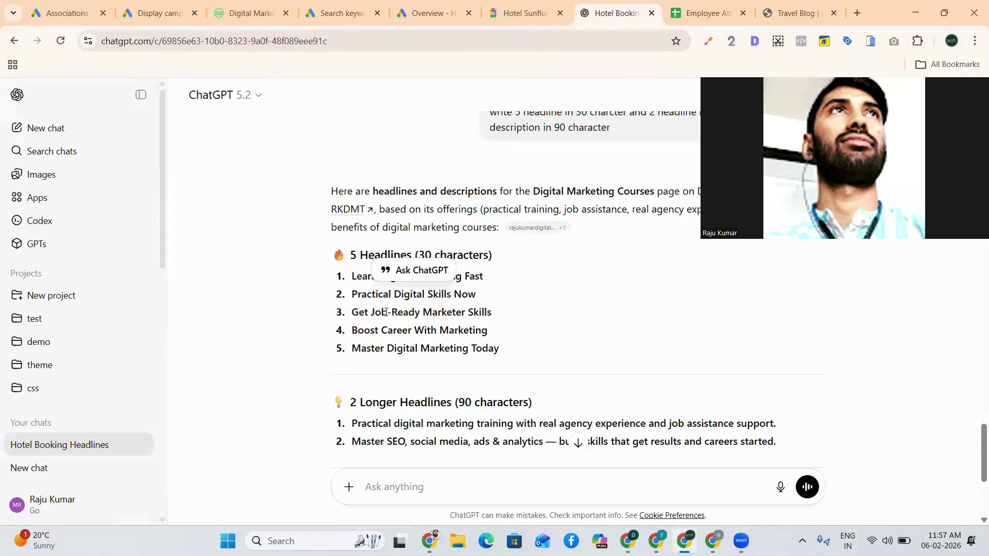
{"action": "triple_click", "coordinate": [422, 311]}
{"action": "key", "text": "ctrl+c"}
{"action": "left_click", "coordinate": [152, 11]}
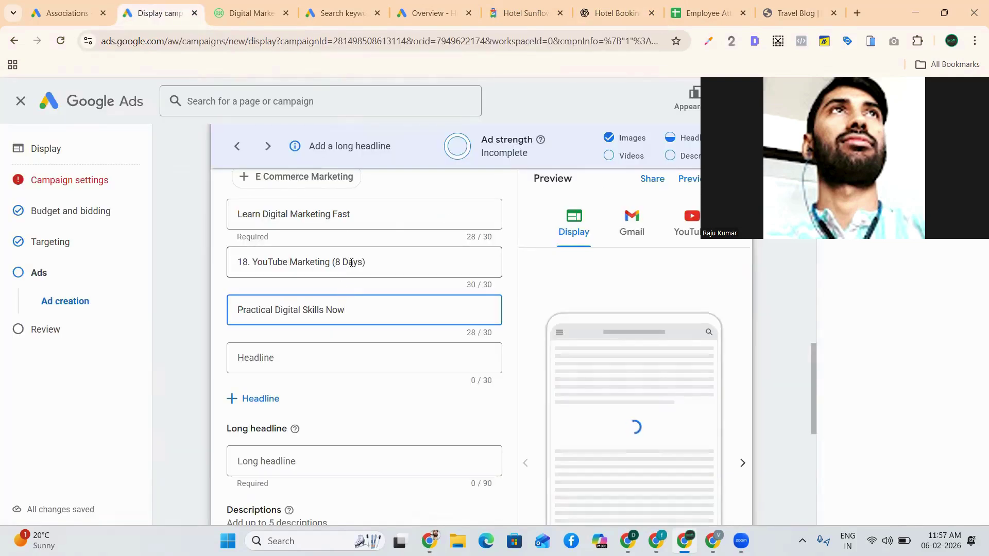
{"action": "triple_click", "coordinate": [348, 269]}
{"action": "key", "text": "ctrl+v"}
Step: Enter ChatGPT's "Practical digital marketing training with real agency experience and job assistance support." as the long headline in Google Ads
{"action": "left_click", "coordinate": [600, 11]}
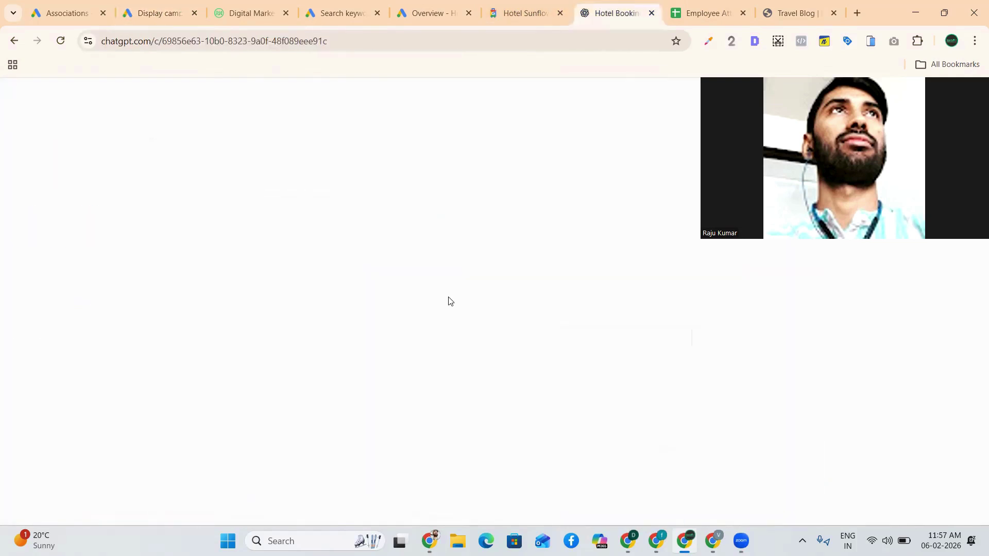
{"action": "triple_click", "coordinate": [510, 227]}
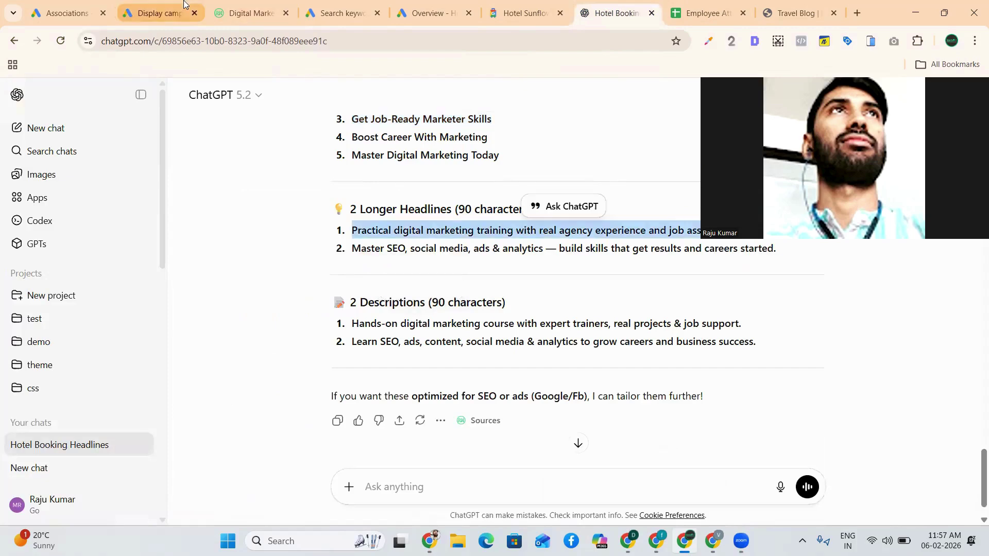
{"action": "left_click", "coordinate": [151, 11]}
{"action": "left_click", "coordinate": [342, 454]}
{"action": "type", "text": "Practical digital marketing training with real agency experience and job assistance support."}
Step: Shorten the long headline by deleting the word "and" before "job assistance support"
{"action": "scroll", "coordinate": [374, 353], "scroll_direction": "down", "scroll_amount": 2}
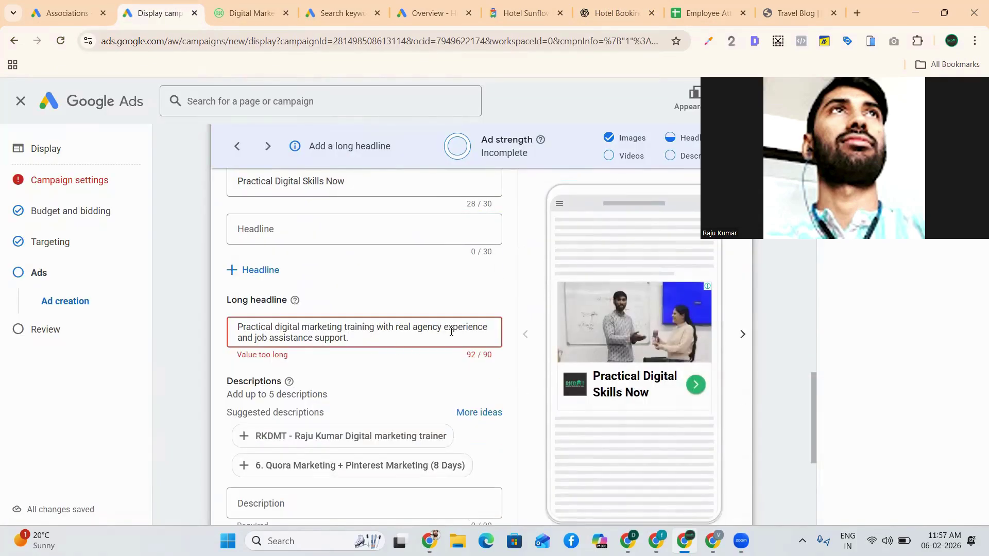
{"action": "left_click", "coordinate": [255, 337]}
{"action": "key", "text": "BackSpace"}
{"action": "key", "text": "BackSpace"}
{"action": "key", "text": "BackSpace"}
{"action": "key", "text": "BackSpace"}
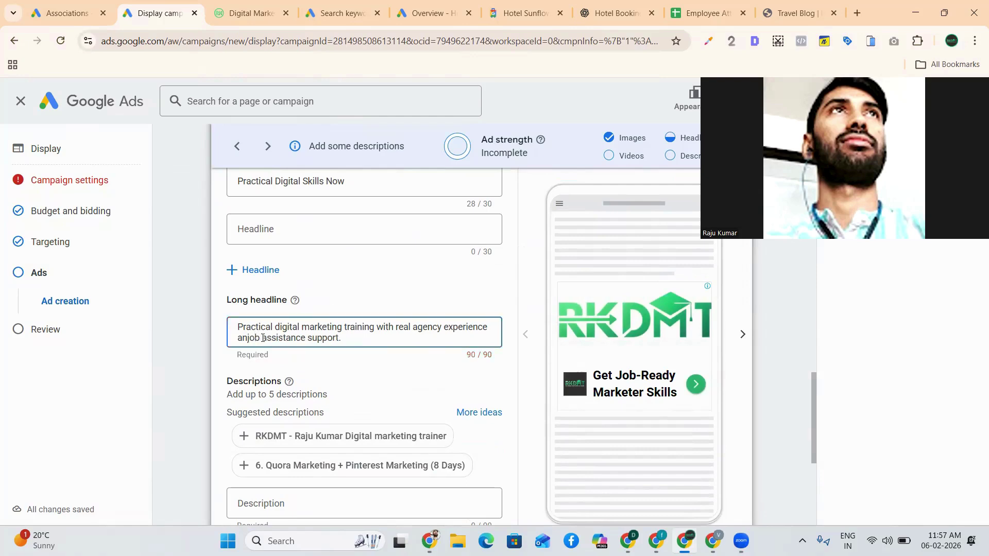
Step: Enter ChatGPT's "Hands-on digital marketing course with expert trainers, real projects & job support." as the ad's first description in Google Ads
{"action": "scroll", "coordinate": [298, 389], "scroll_direction": "down", "scroll_amount": 2}
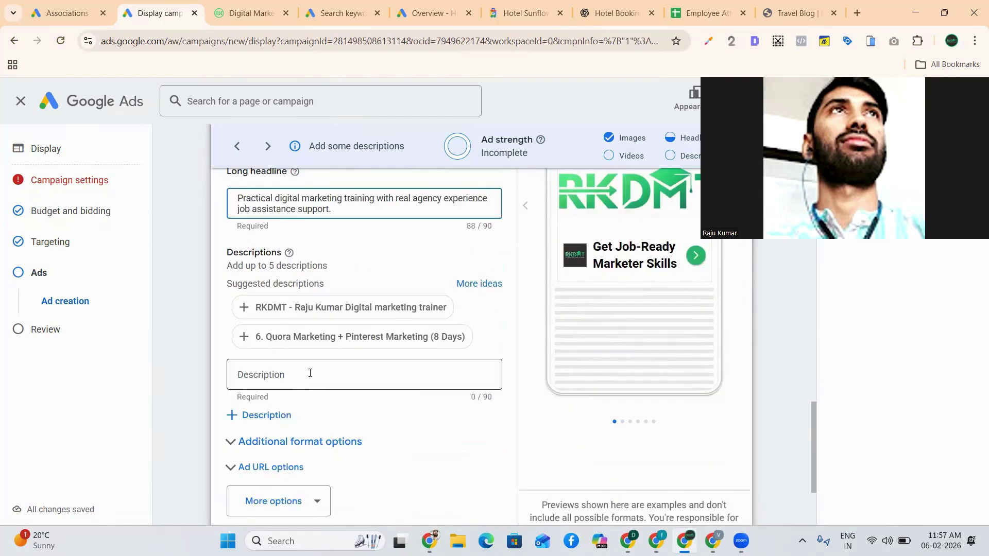
{"action": "left_click", "coordinate": [310, 372]}
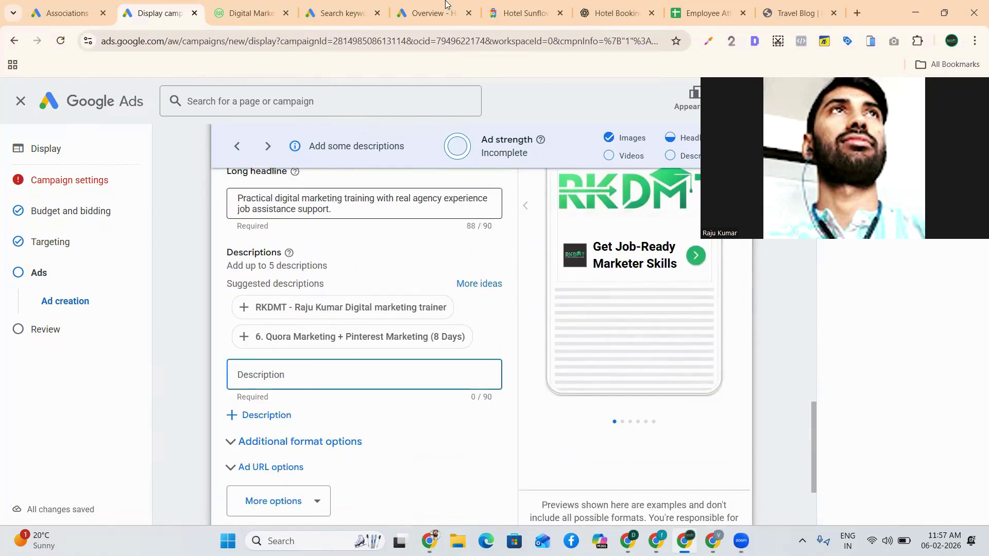
{"action": "key", "text": "ctrl+7"}
{"action": "triple_click", "coordinate": [426, 324]}
{"action": "key", "text": "ctrl+c"}
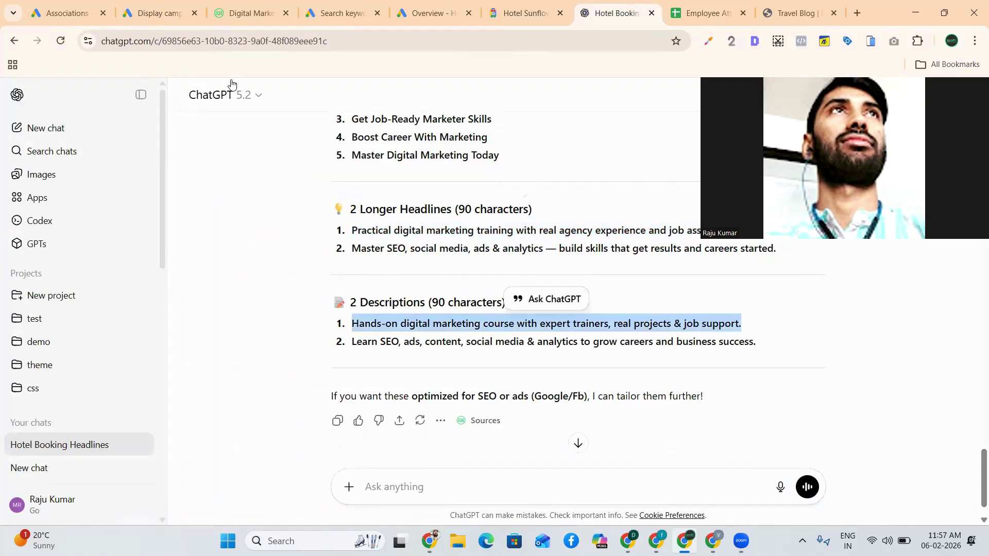
{"action": "key", "text": "ctrl+2"}
{"action": "key", "text": "ctrl+v"}
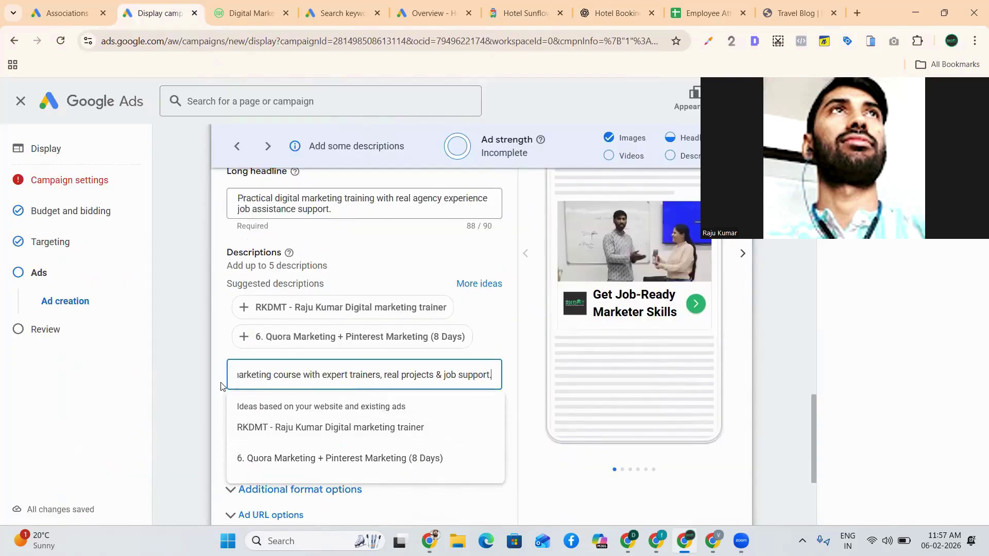
{"action": "left_click", "coordinate": [209, 360]}
Step: Create the responsive display ad and continue to the campaign review
{"action": "scroll", "coordinate": [209, 359], "scroll_direction": "down", "scroll_amount": 4}
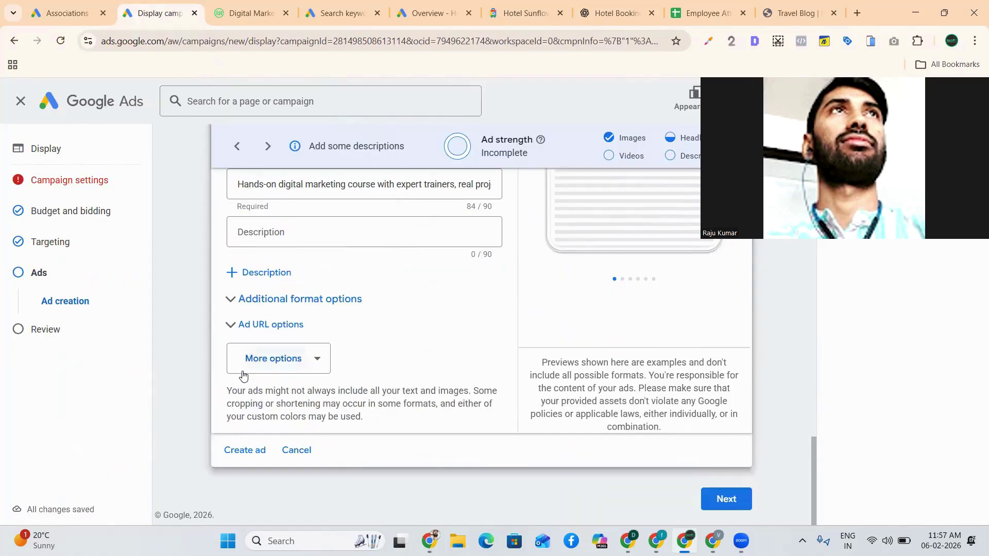
{"action": "scroll", "coordinate": [536, 319], "scroll_direction": "up", "scroll_amount": 4}
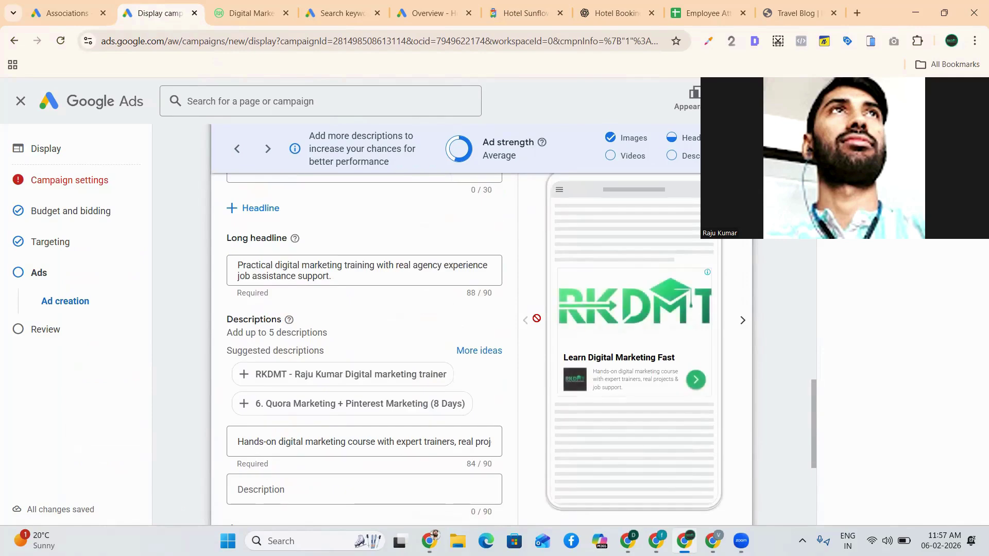
{"action": "scroll", "coordinate": [536, 318], "scroll_direction": "down", "scroll_amount": 5}
{"action": "left_click", "coordinate": [246, 455]}
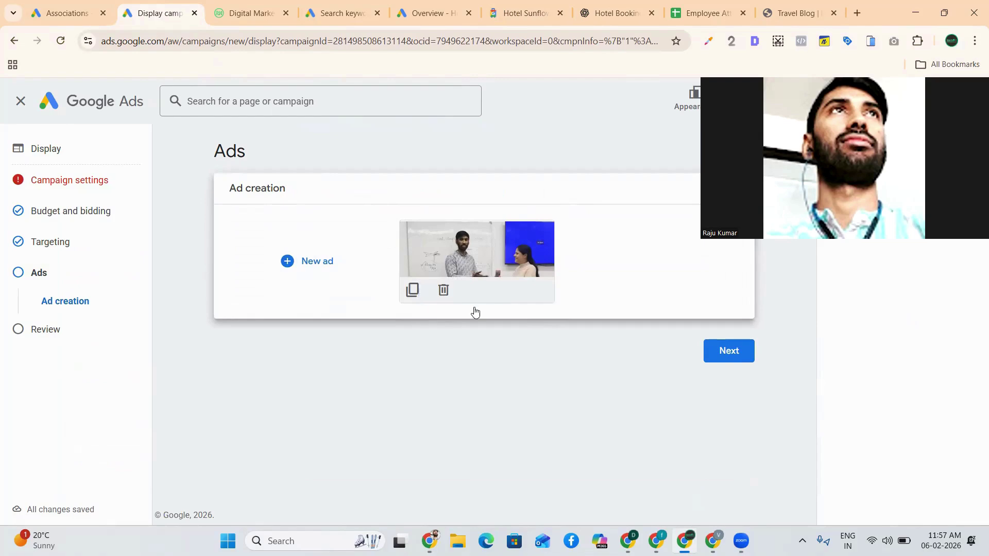
{"action": "left_click", "coordinate": [738, 357]}
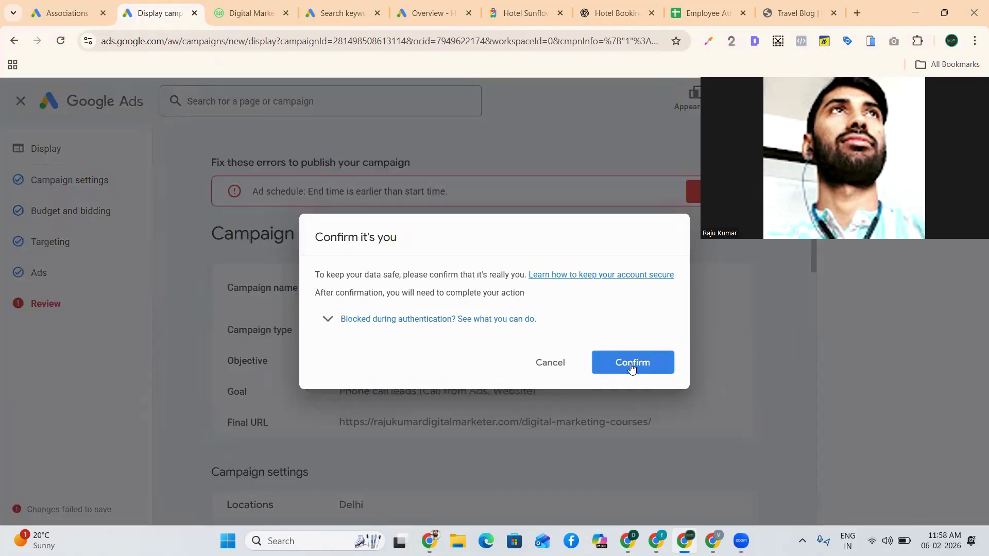
Step: Confirm the account holder's identity with the passkey by entering the device PIN
{"action": "left_click", "coordinate": [631, 363]}
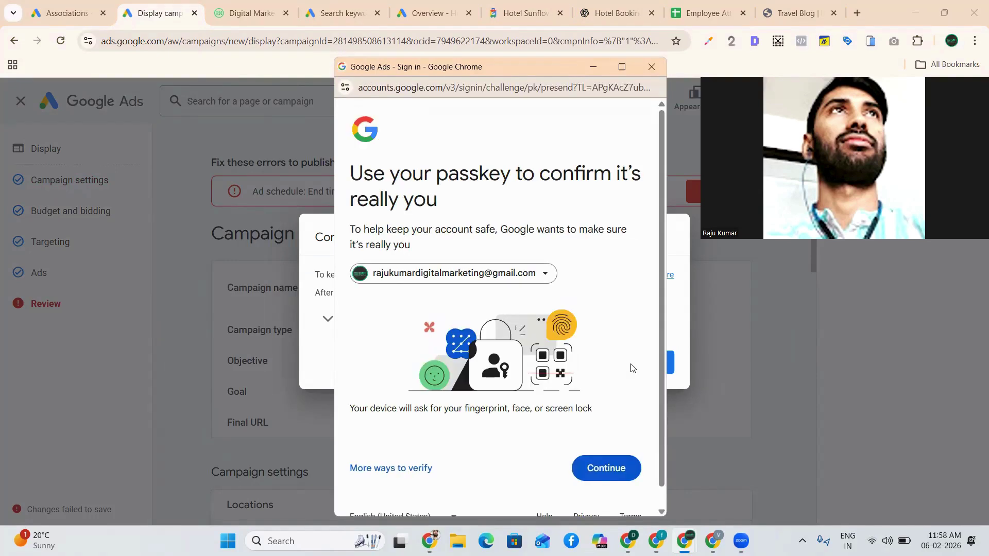
{"action": "left_click", "coordinate": [597, 477]}
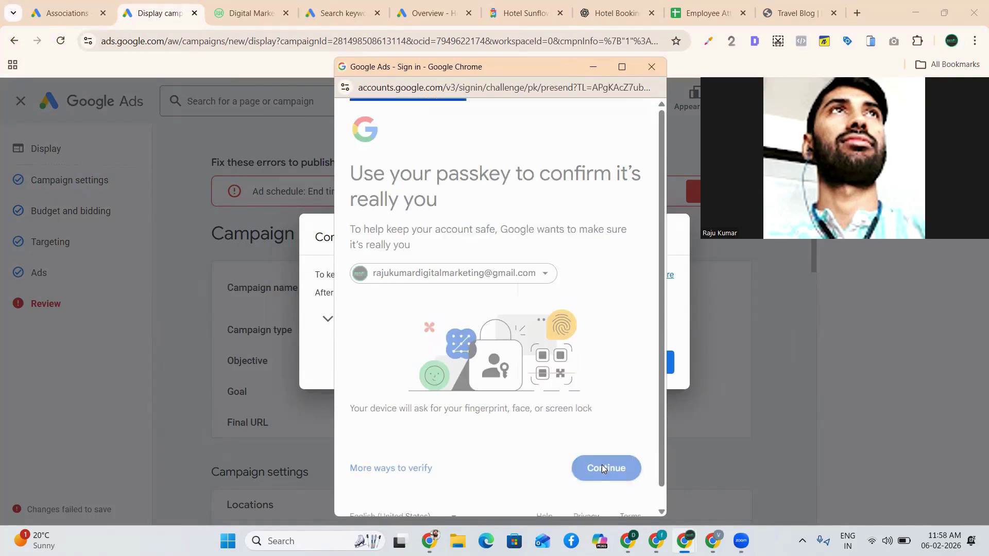
{"action": "type", "text": "****"}
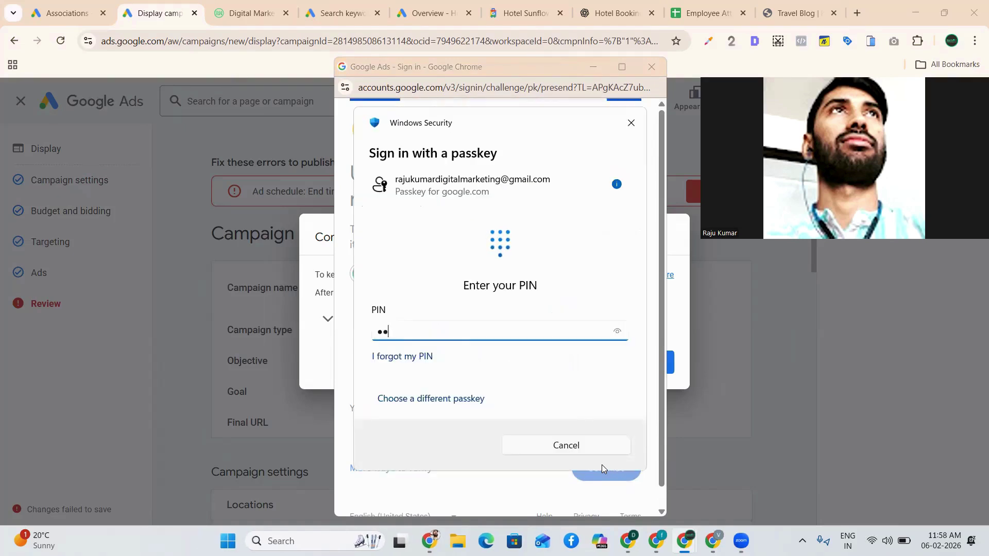
{"action": "key", "text": "Return"}
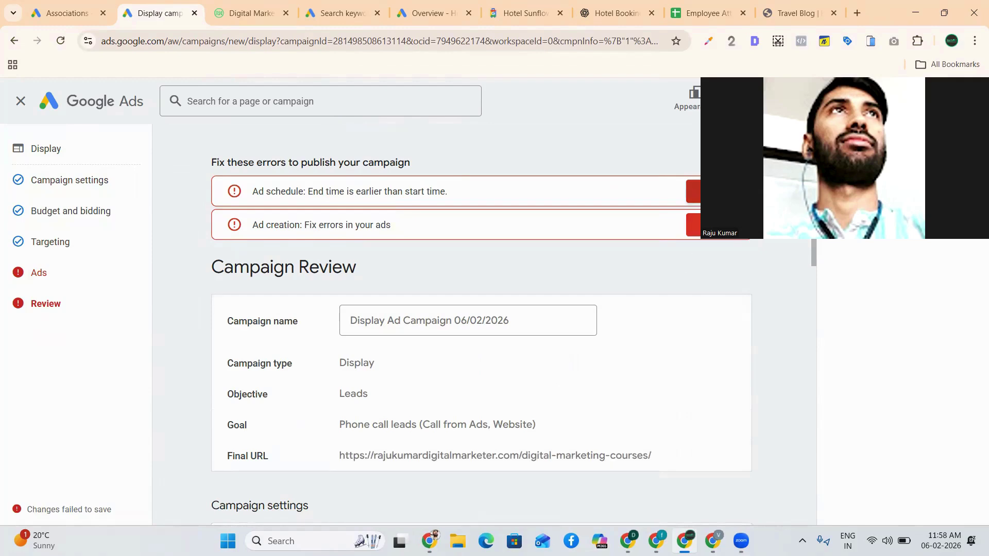
Step: Reopen the flagged ad schedule from the campaign review, check its times and resubmit the campaign settings
{"action": "scroll", "coordinate": [643, 271], "scroll_direction": "down", "scroll_amount": 5}
{"action": "scroll", "coordinate": [645, 278], "scroll_direction": "down", "scroll_amount": 1}
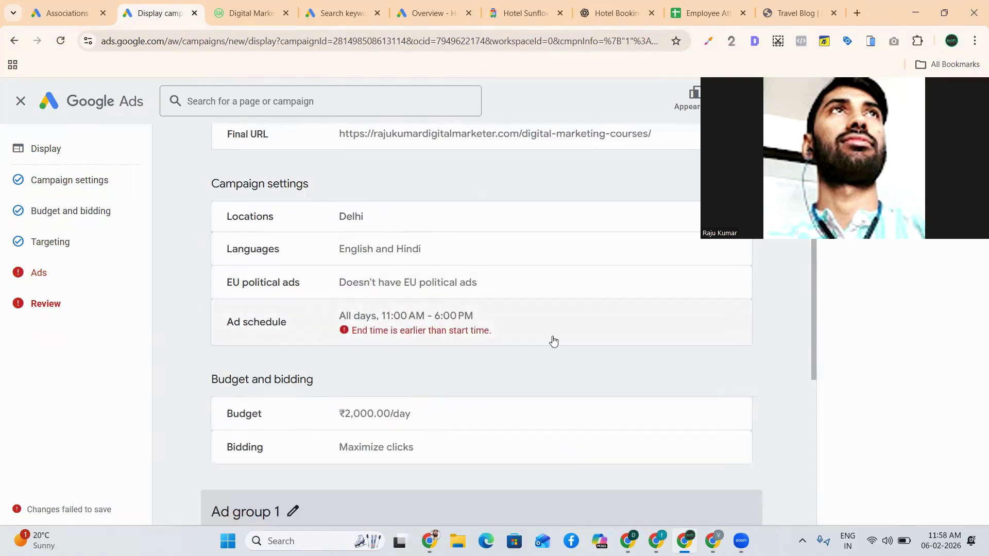
{"action": "left_click", "coordinate": [554, 341]}
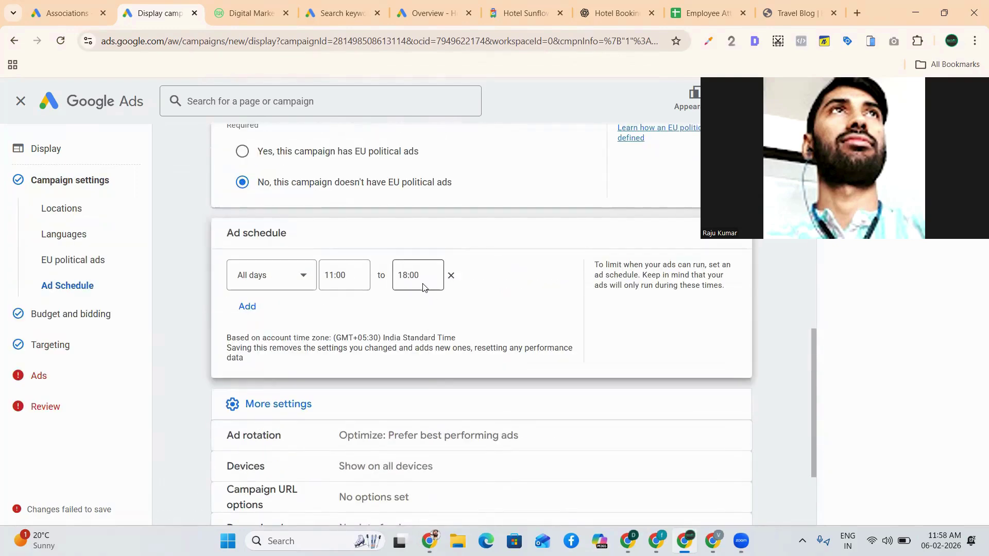
{"action": "scroll", "coordinate": [395, 317], "scroll_direction": "down", "scroll_amount": 1}
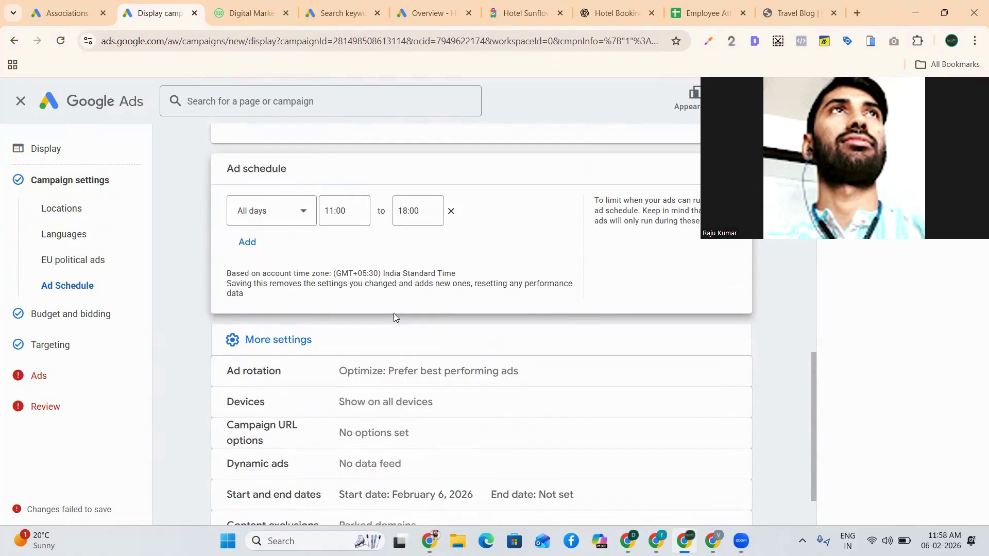
{"action": "scroll", "coordinate": [525, 331], "scroll_direction": "down", "scroll_amount": 1}
{"action": "left_click", "coordinate": [724, 498]}
Step: Continue from budget and bidding through the ad creation form back to the campaign review
{"action": "scroll", "coordinate": [613, 394], "scroll_direction": "down", "scroll_amount": 1}
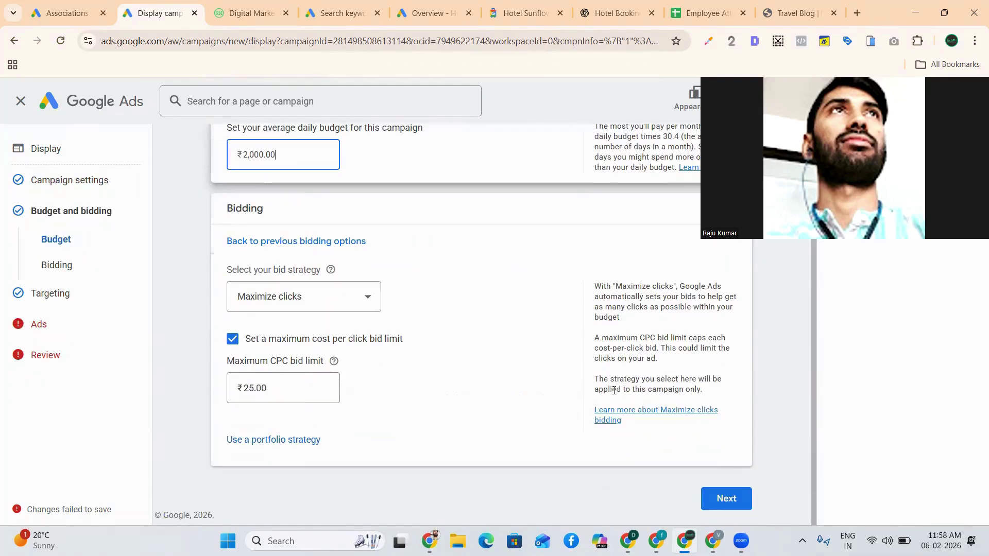
{"action": "left_click", "coordinate": [716, 497]}
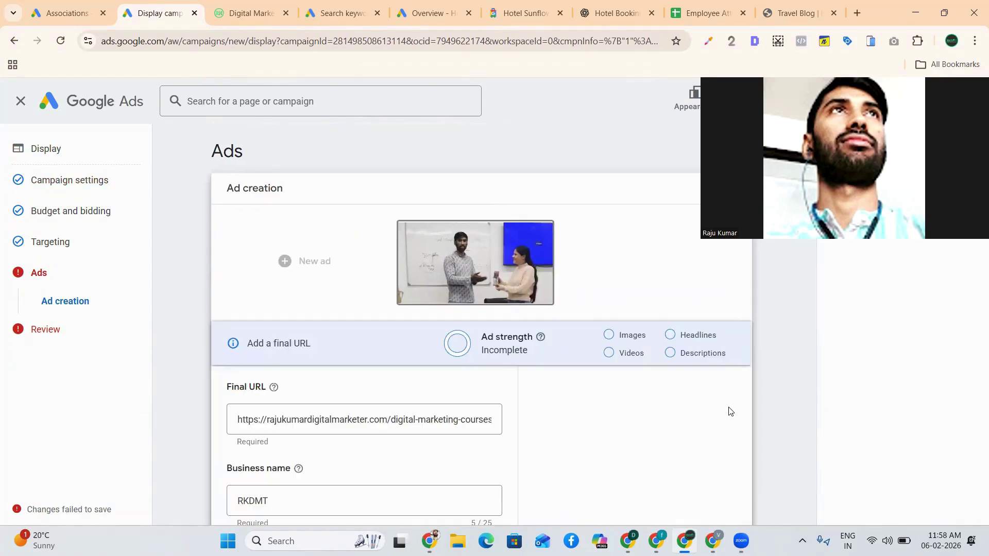
{"action": "scroll", "coordinate": [716, 417], "scroll_direction": "down", "scroll_amount": 15}
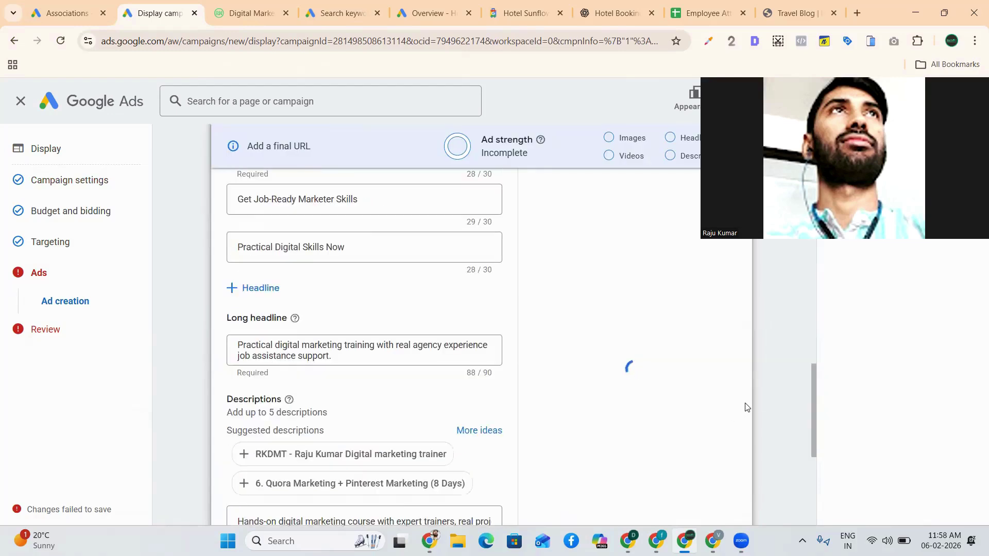
{"action": "left_click", "coordinate": [733, 502]}
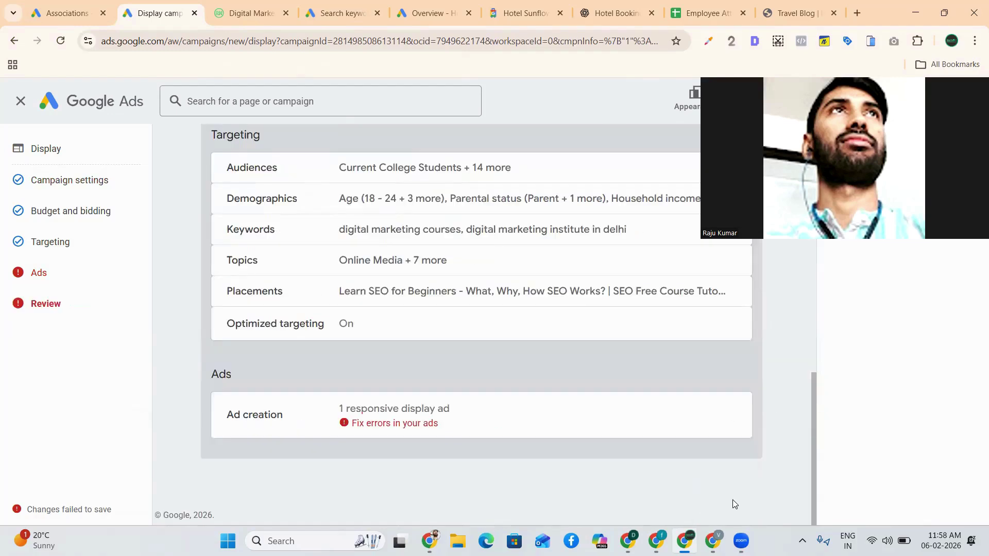
Step: Look through the flagged responsive display ad for errors and return to the campaign review
{"action": "left_click", "coordinate": [577, 418]}
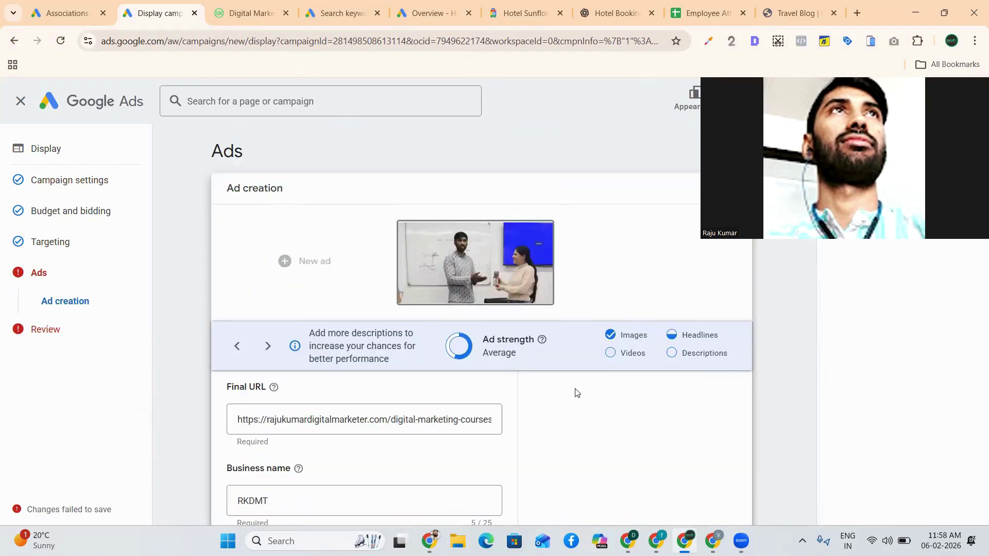
{"action": "scroll", "coordinate": [577, 389], "scroll_direction": "down", "scroll_amount": 15}
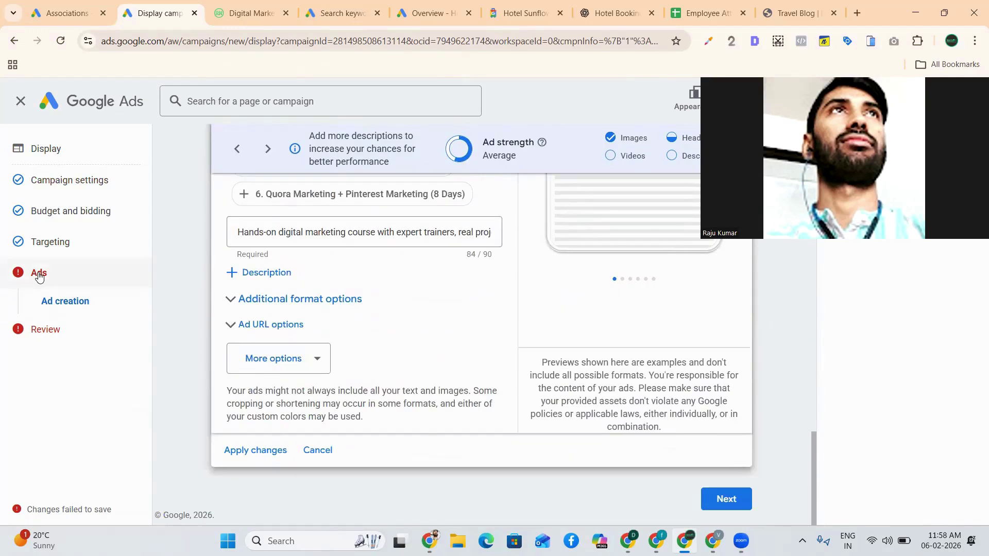
{"action": "left_click", "coordinate": [722, 497]}
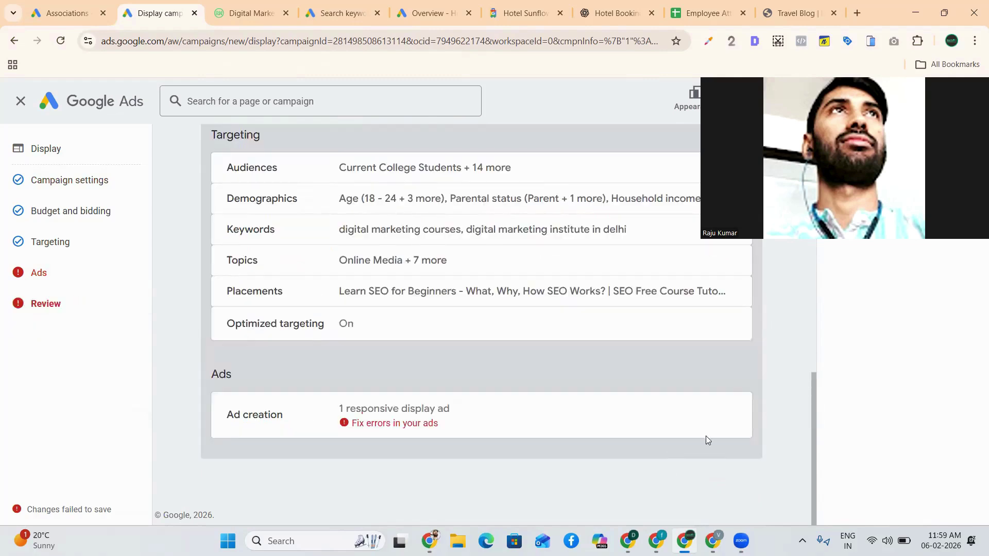
Step: Go to the ad creation error from the campaign review and open the flagged image assets for review
{"action": "scroll", "coordinate": [708, 412], "scroll_direction": "up", "scroll_amount": 6}
{"action": "scroll", "coordinate": [711, 386], "scroll_direction": "up", "scroll_amount": 6}
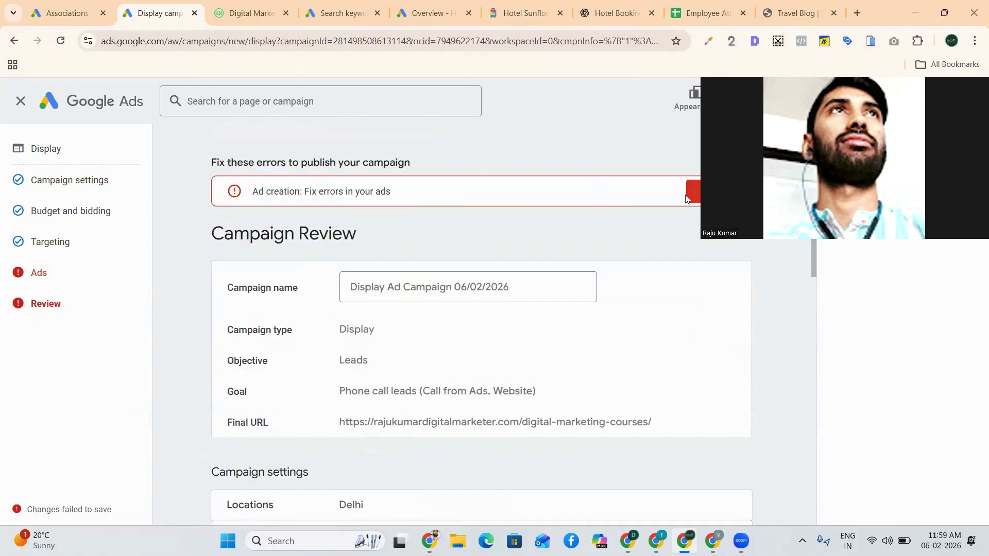
{"action": "left_click", "coordinate": [698, 201]}
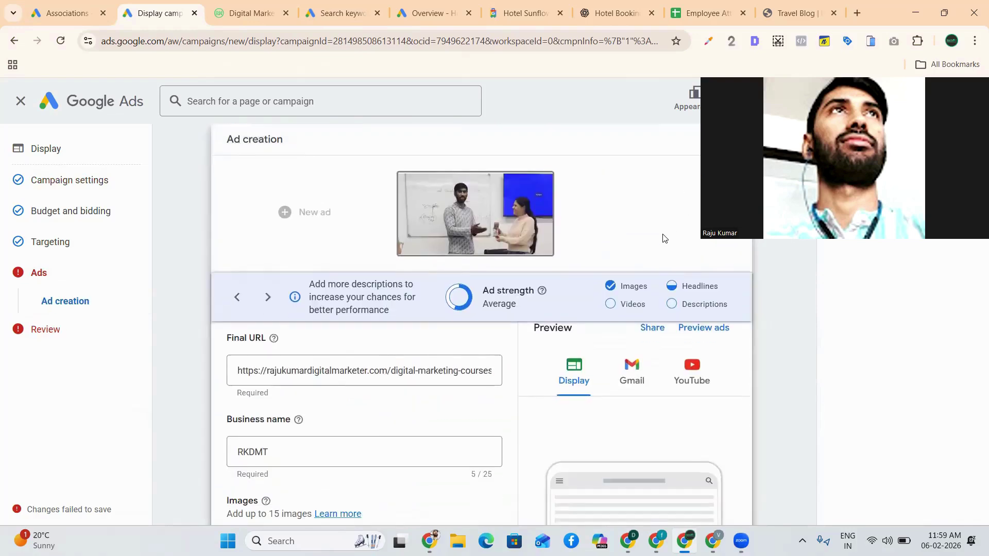
{"action": "scroll", "coordinate": [529, 329], "scroll_direction": "down", "scroll_amount": 8}
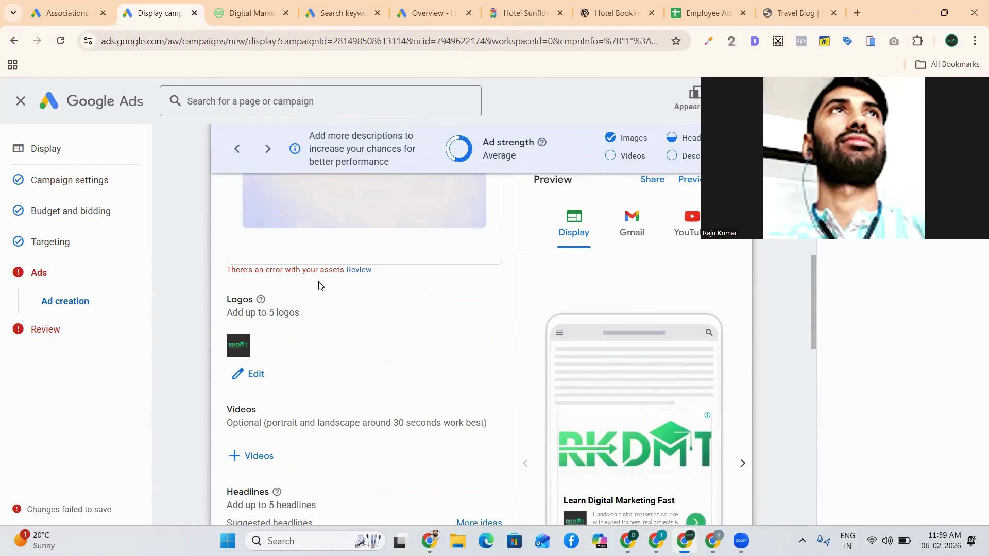
{"action": "scroll", "coordinate": [355, 325], "scroll_direction": "up", "scroll_amount": 3}
{"action": "left_click", "coordinate": [359, 399]}
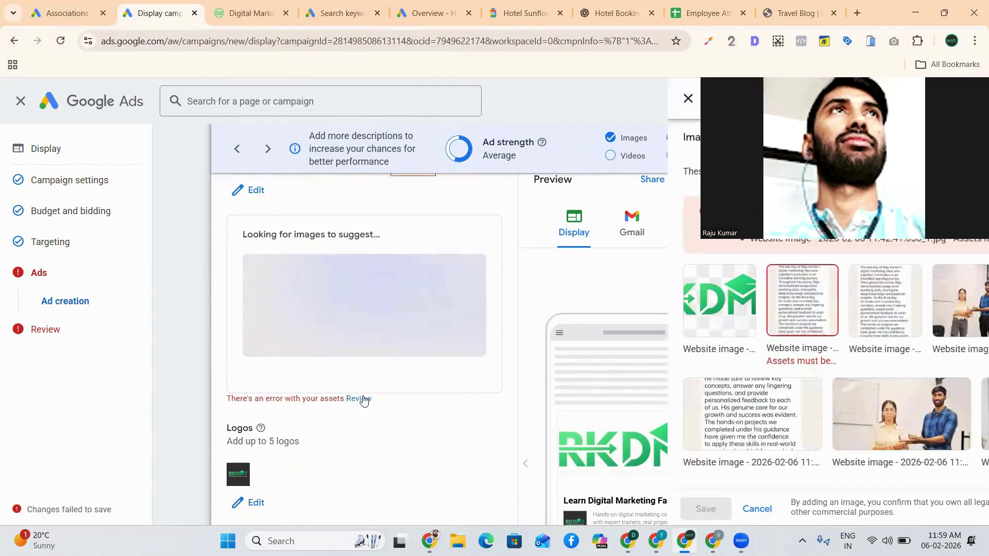
Step: Remove the square testimonial text images and the duplicate landscape one flagged as not unique, and save the ad's image selection
{"action": "left_click", "coordinate": [355, 282]}
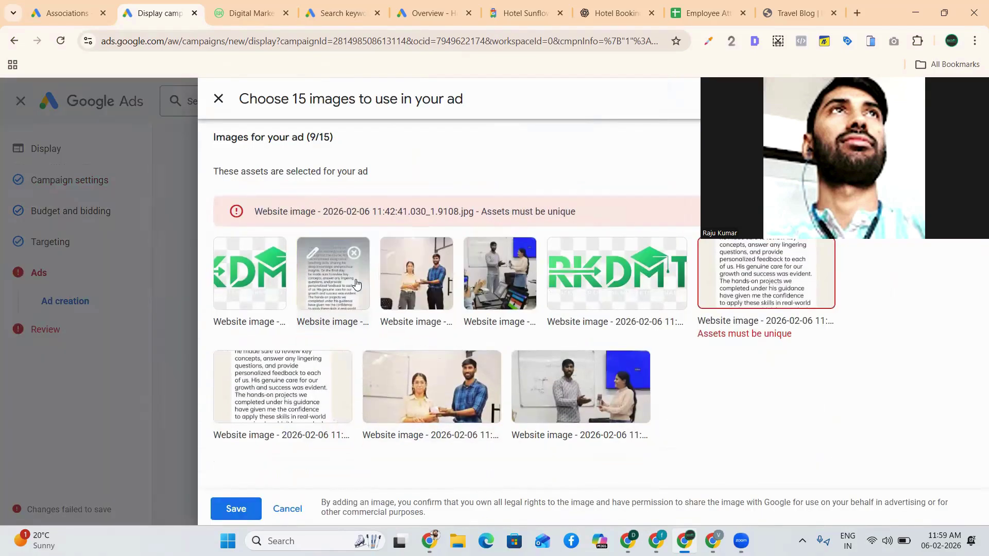
{"action": "left_click", "coordinate": [354, 254]}
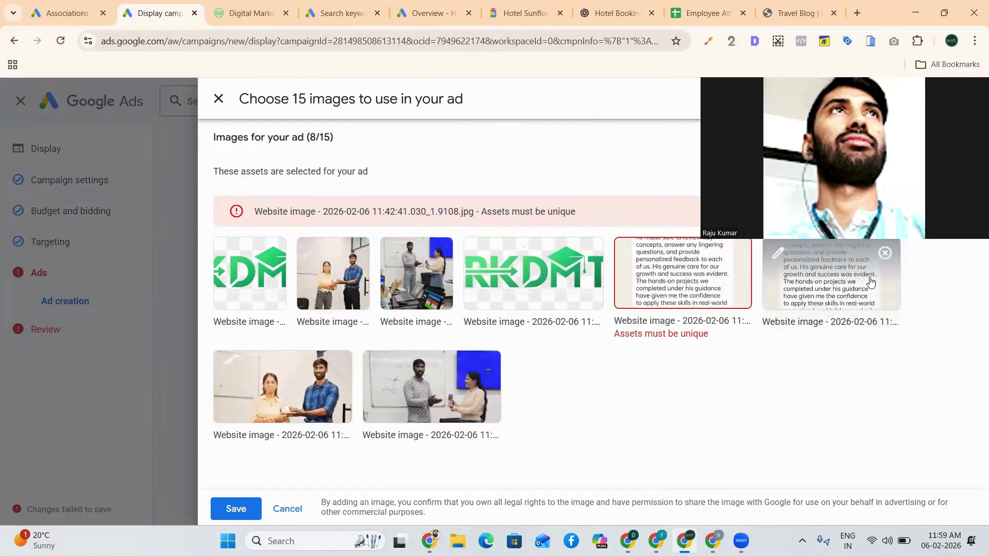
{"action": "left_click", "coordinate": [736, 254]}
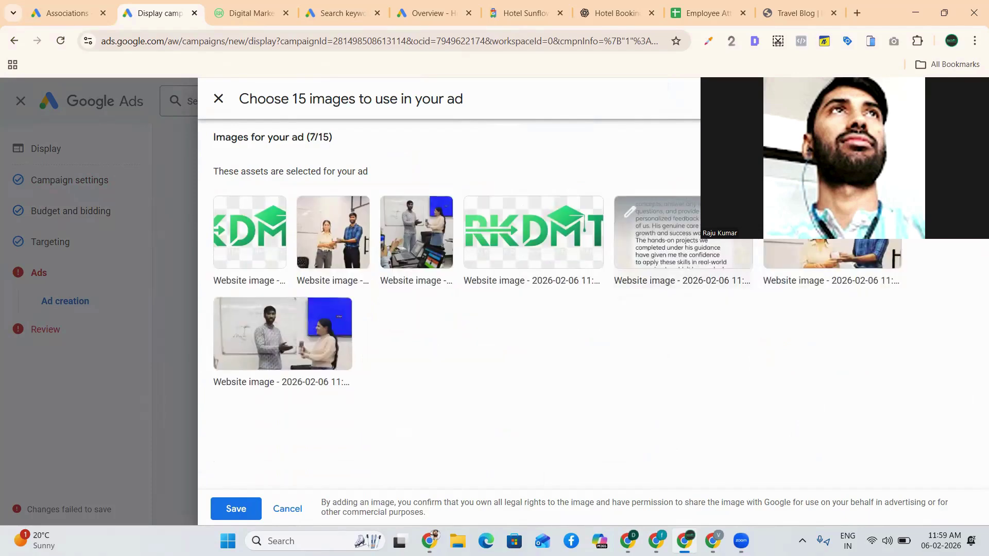
{"action": "left_click", "coordinate": [235, 508]}
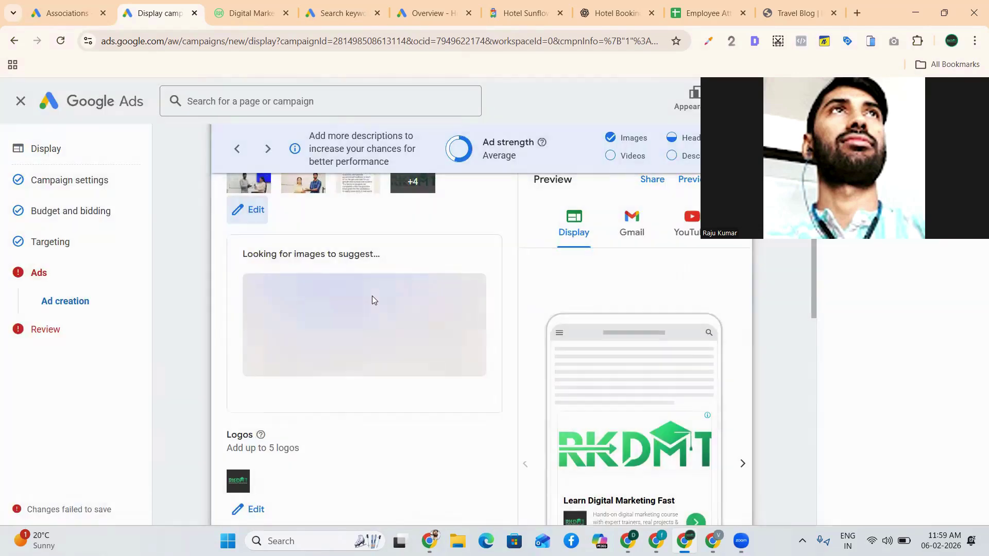
Step: Continue to the campaign review with the corrected ad and publish the campaign
{"action": "scroll", "coordinate": [514, 399], "scroll_direction": "down", "scroll_amount": 5}
{"action": "scroll", "coordinate": [514, 399], "scroll_direction": "down", "scroll_amount": 10}
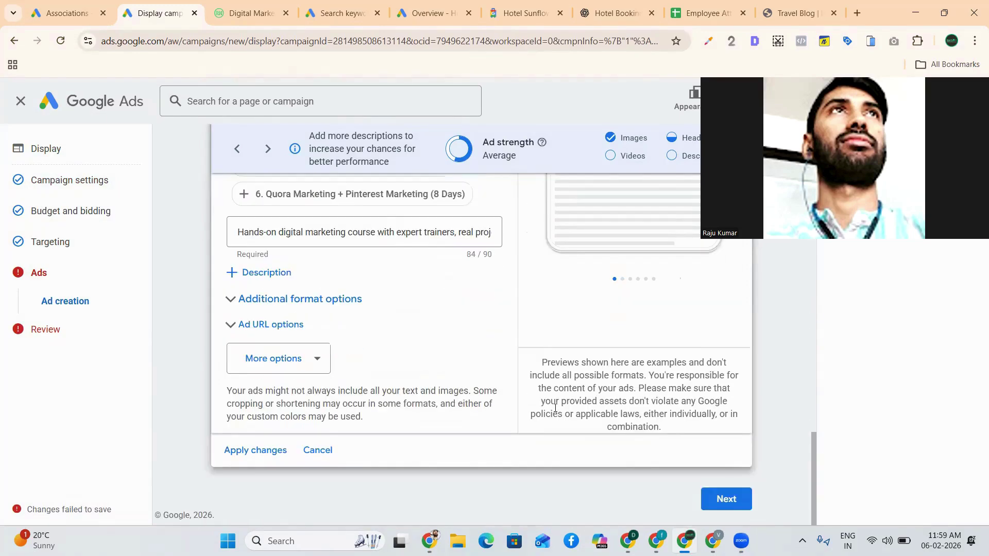
{"action": "left_click", "coordinate": [734, 504]}
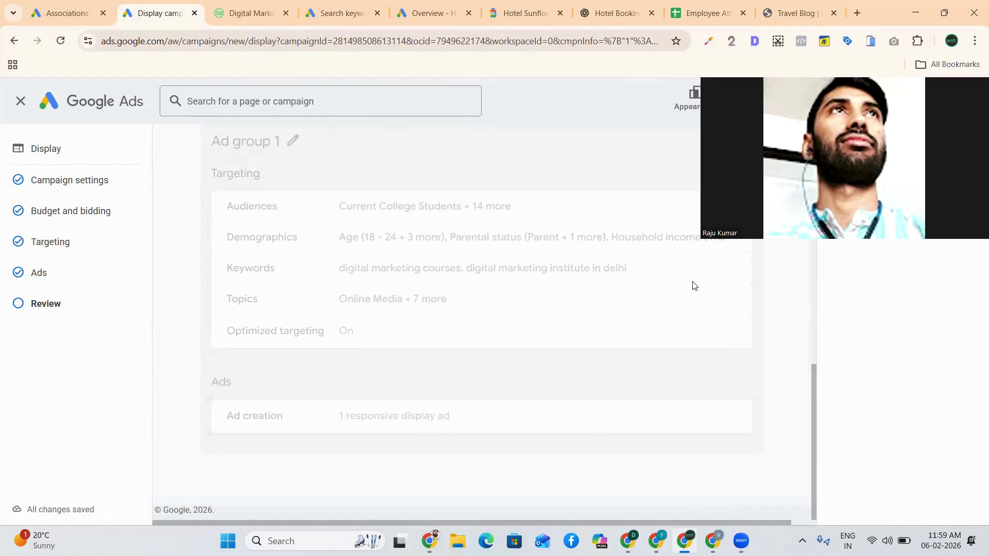
{"action": "scroll", "coordinate": [693, 288], "scroll_direction": "up", "scroll_amount": 6}
{"action": "scroll", "coordinate": [693, 286], "scroll_direction": "up", "scroll_amount": 6}
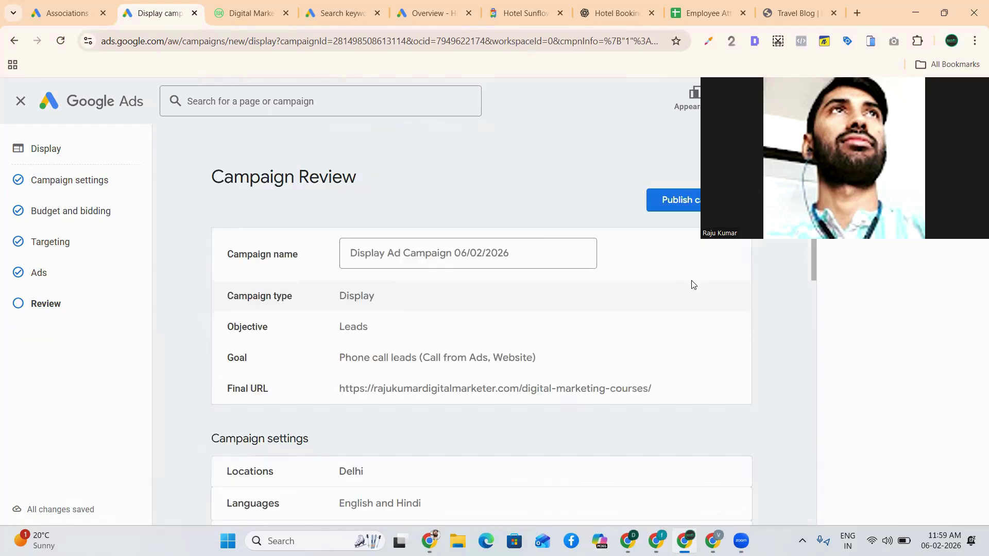
{"action": "left_click", "coordinate": [684, 207]}
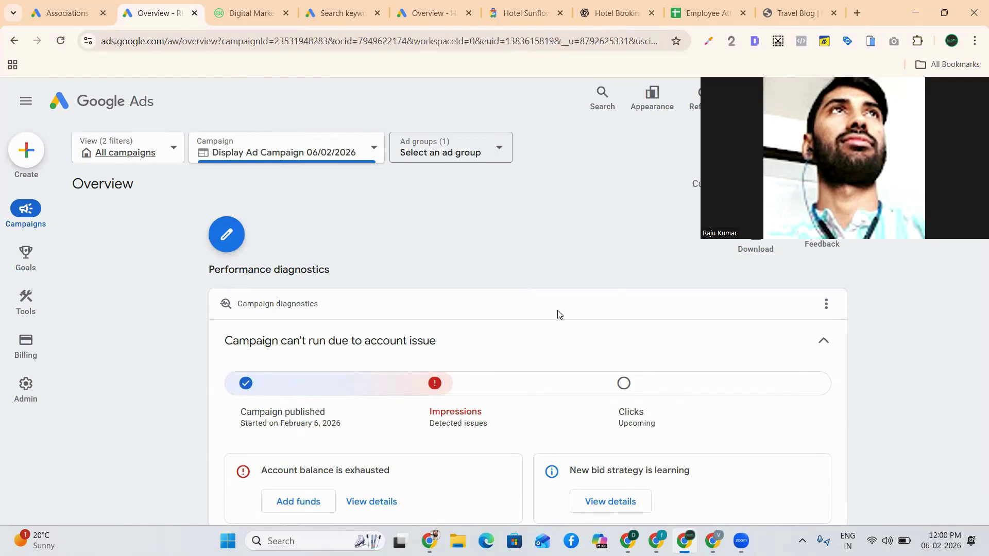
Step: Look over the published campaign's diagnostics and switch to the digital marketing courses web page
{"action": "scroll", "coordinate": [559, 315], "scroll_direction": "down", "scroll_amount": 3}
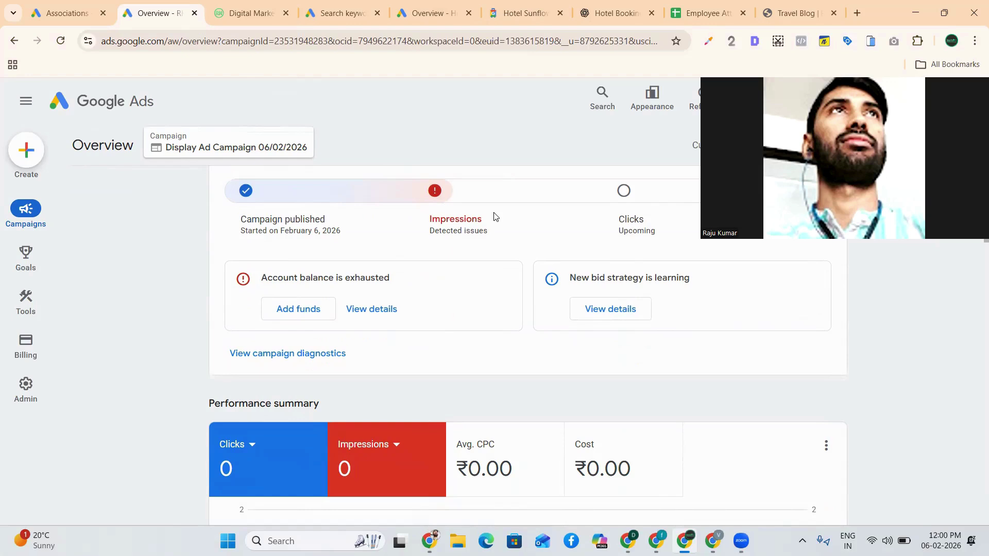
{"action": "left_click", "coordinate": [273, 23]}
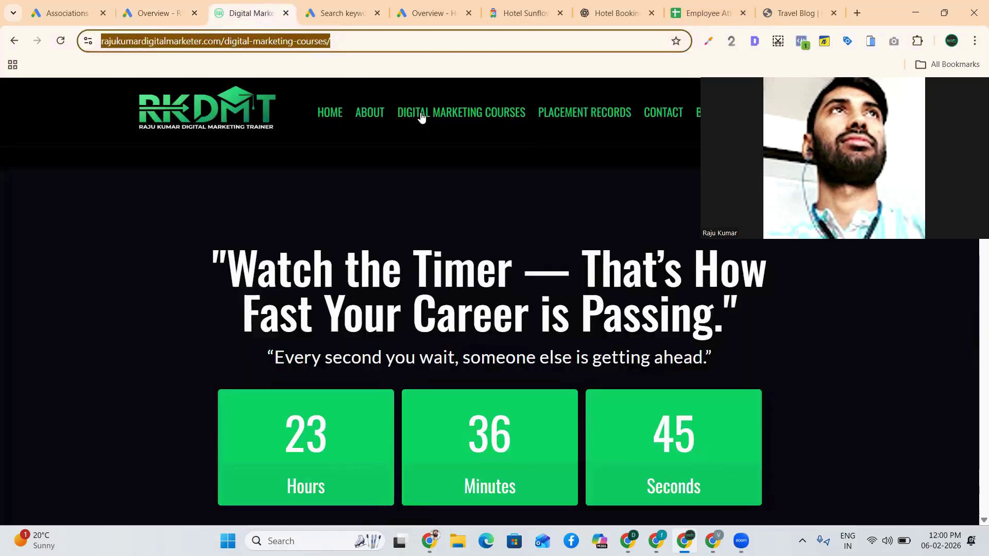